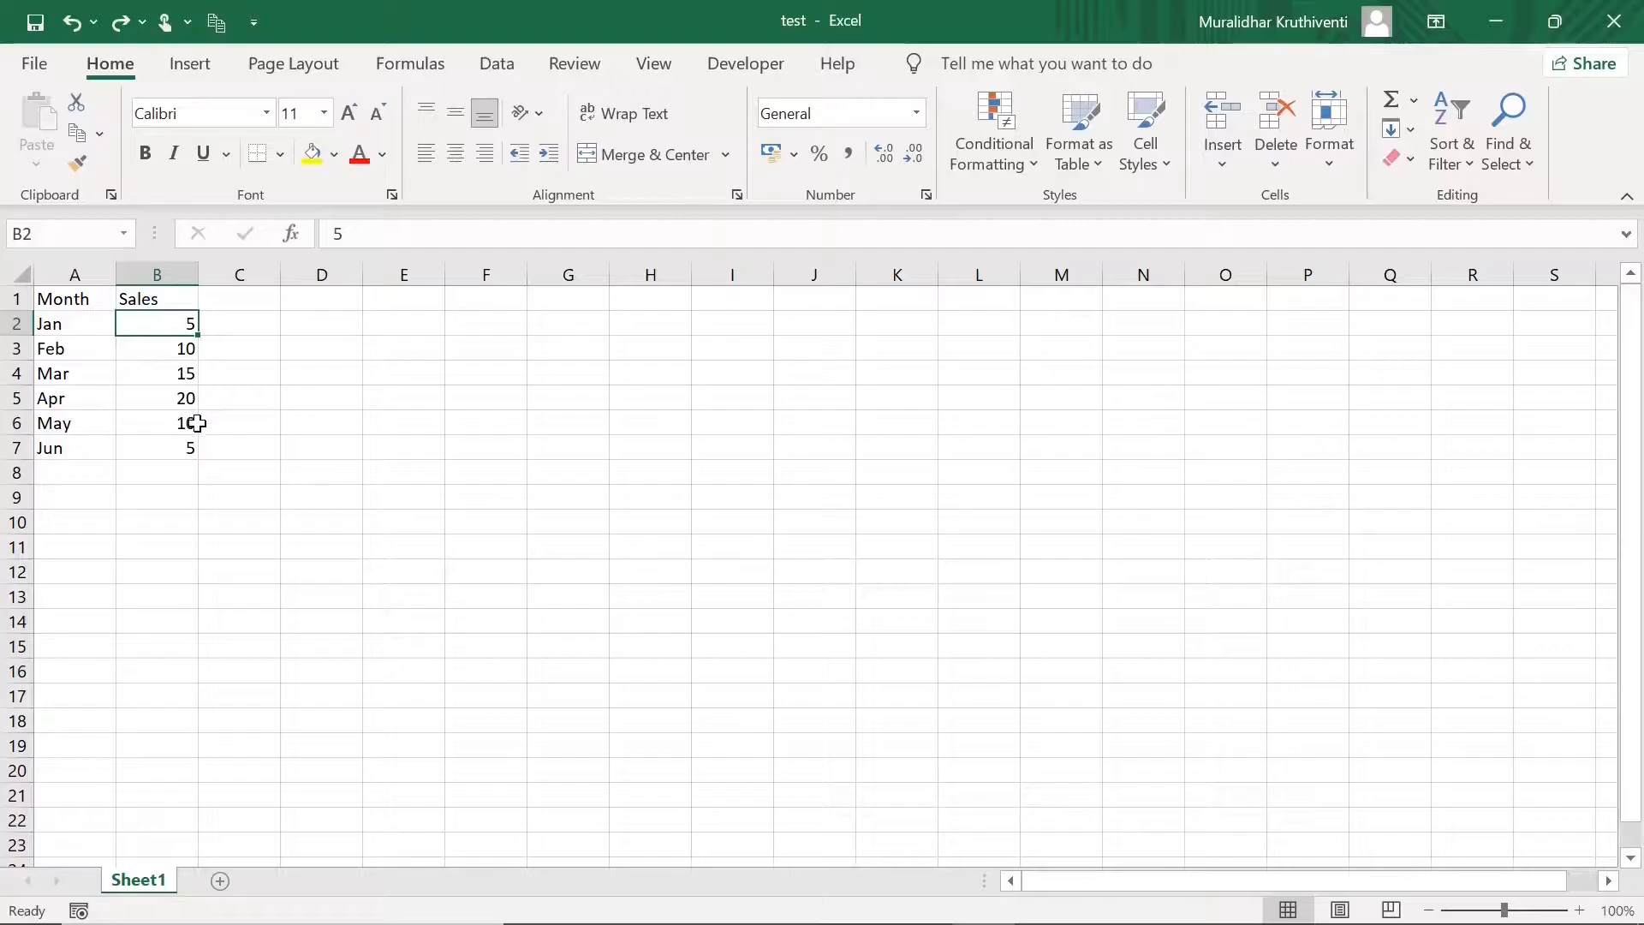
Insert a blank 2-D clustered column chart on Sheet1, starting from empty cell I8.
left_click(356, 420)
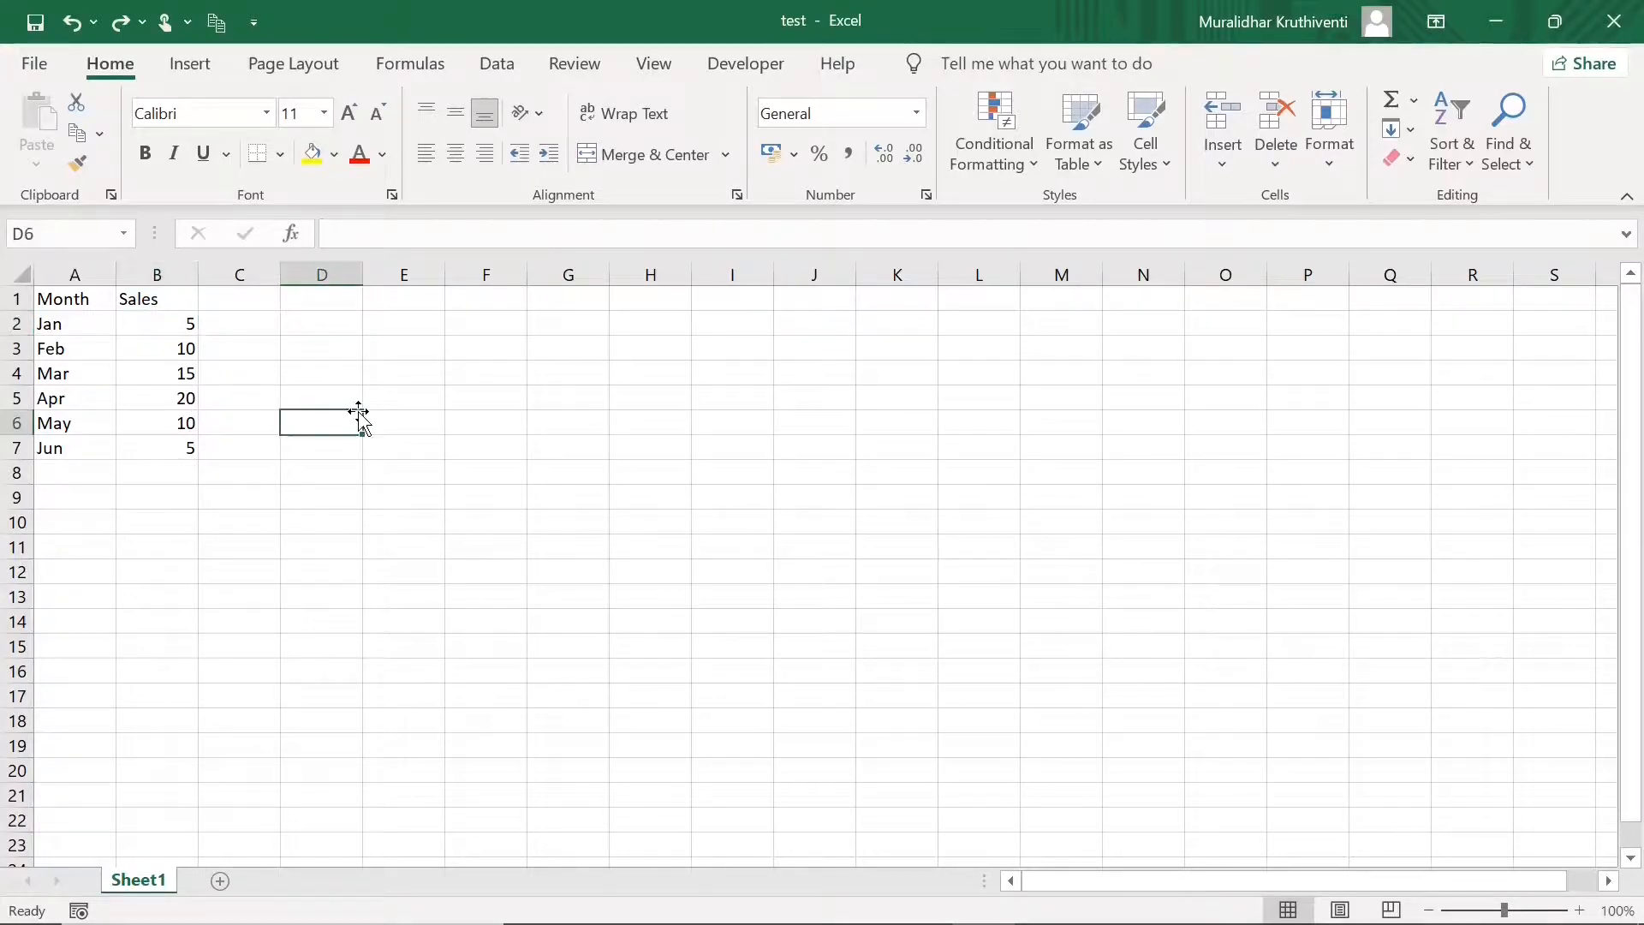
left_click(746, 472)
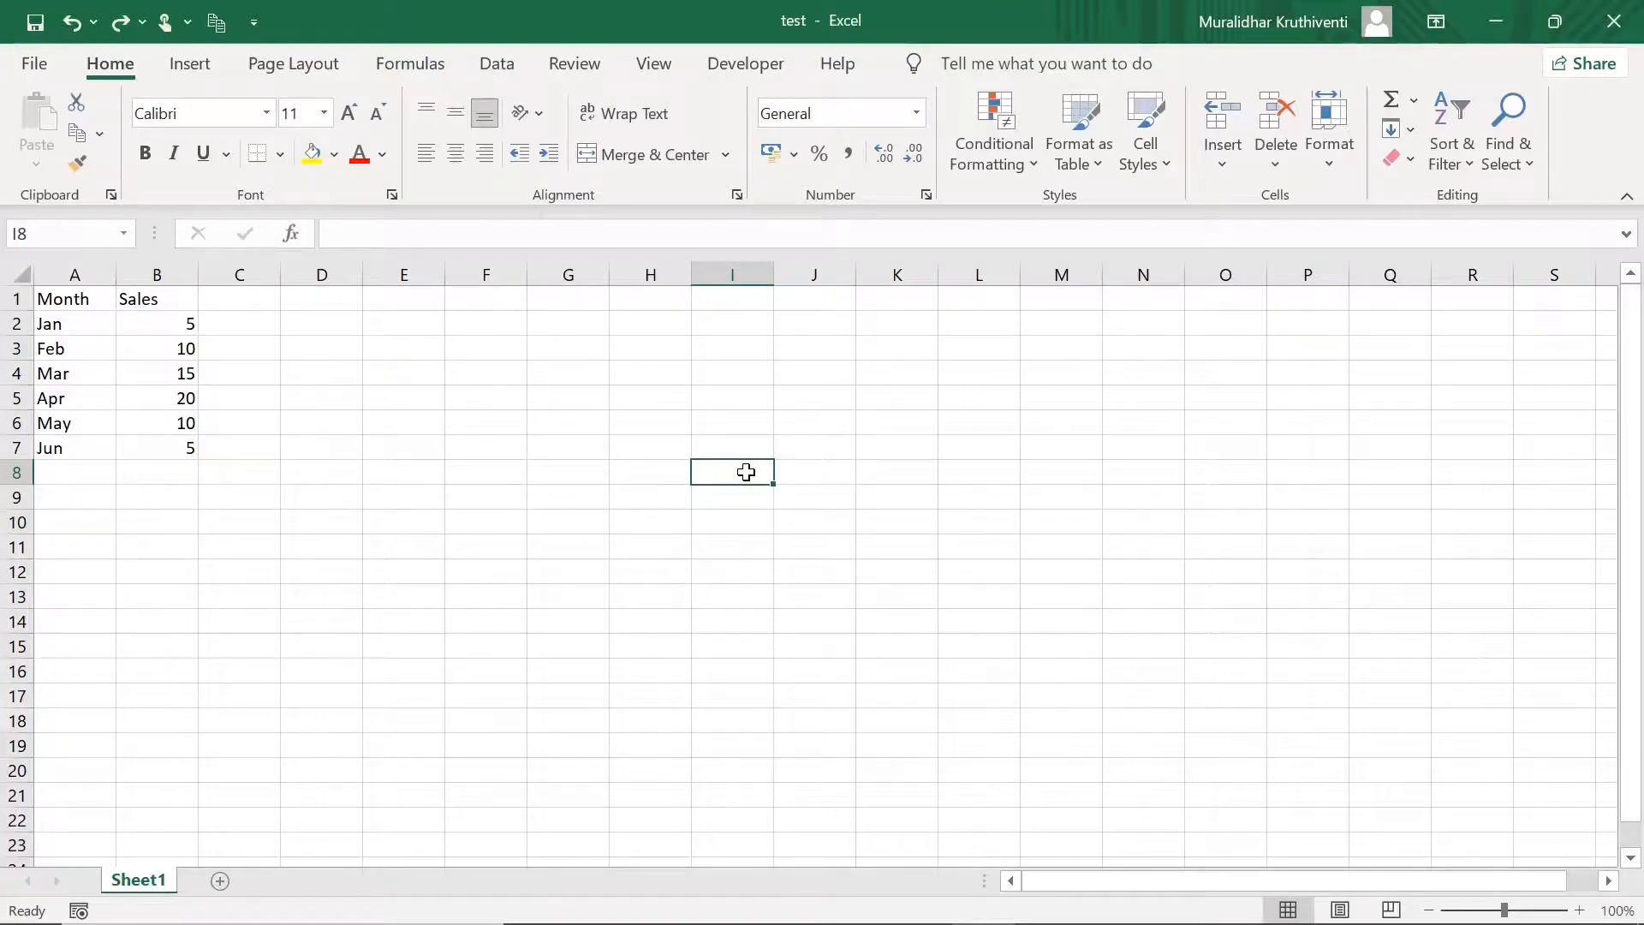
left_click(199, 72)
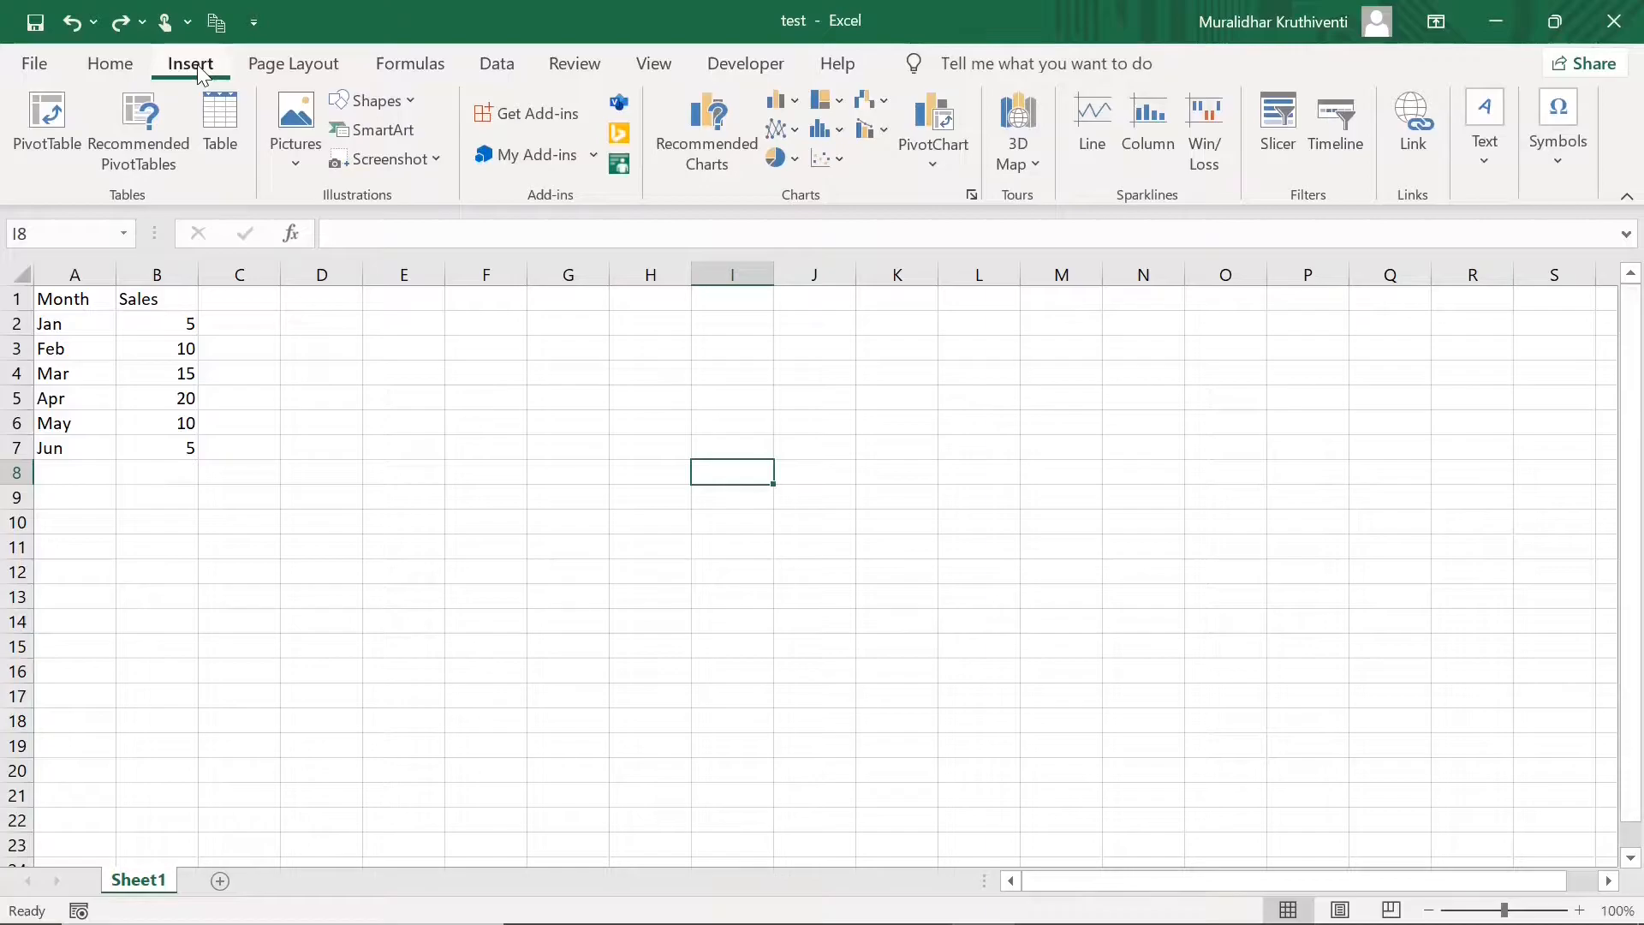
left_click(796, 100)
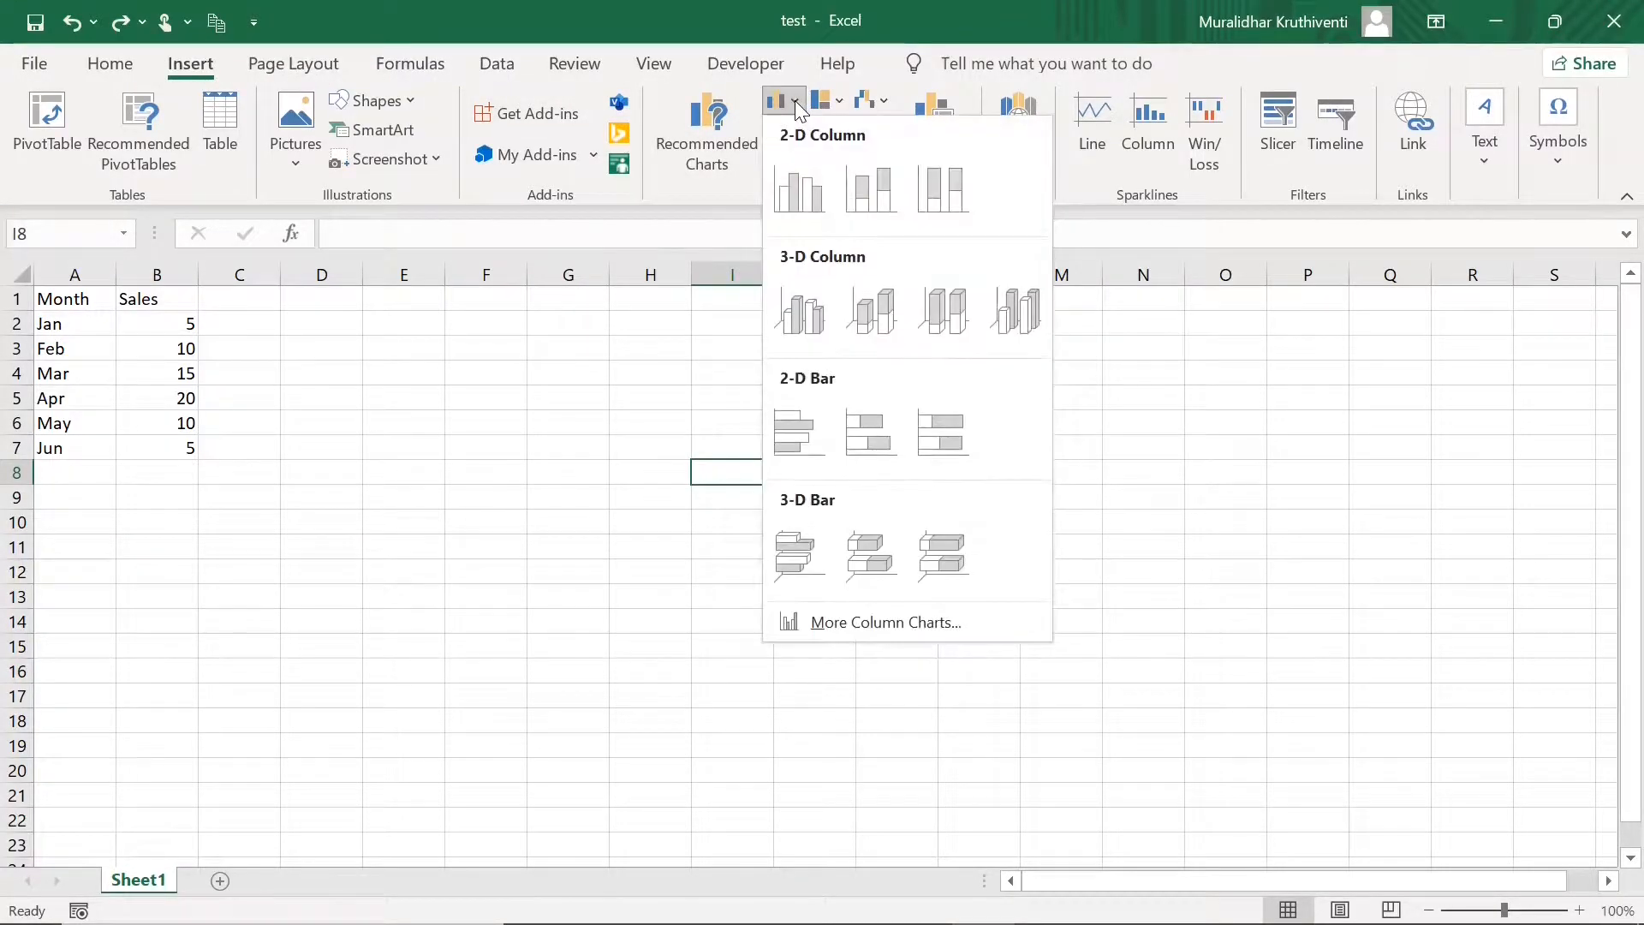
left_click(820, 181)
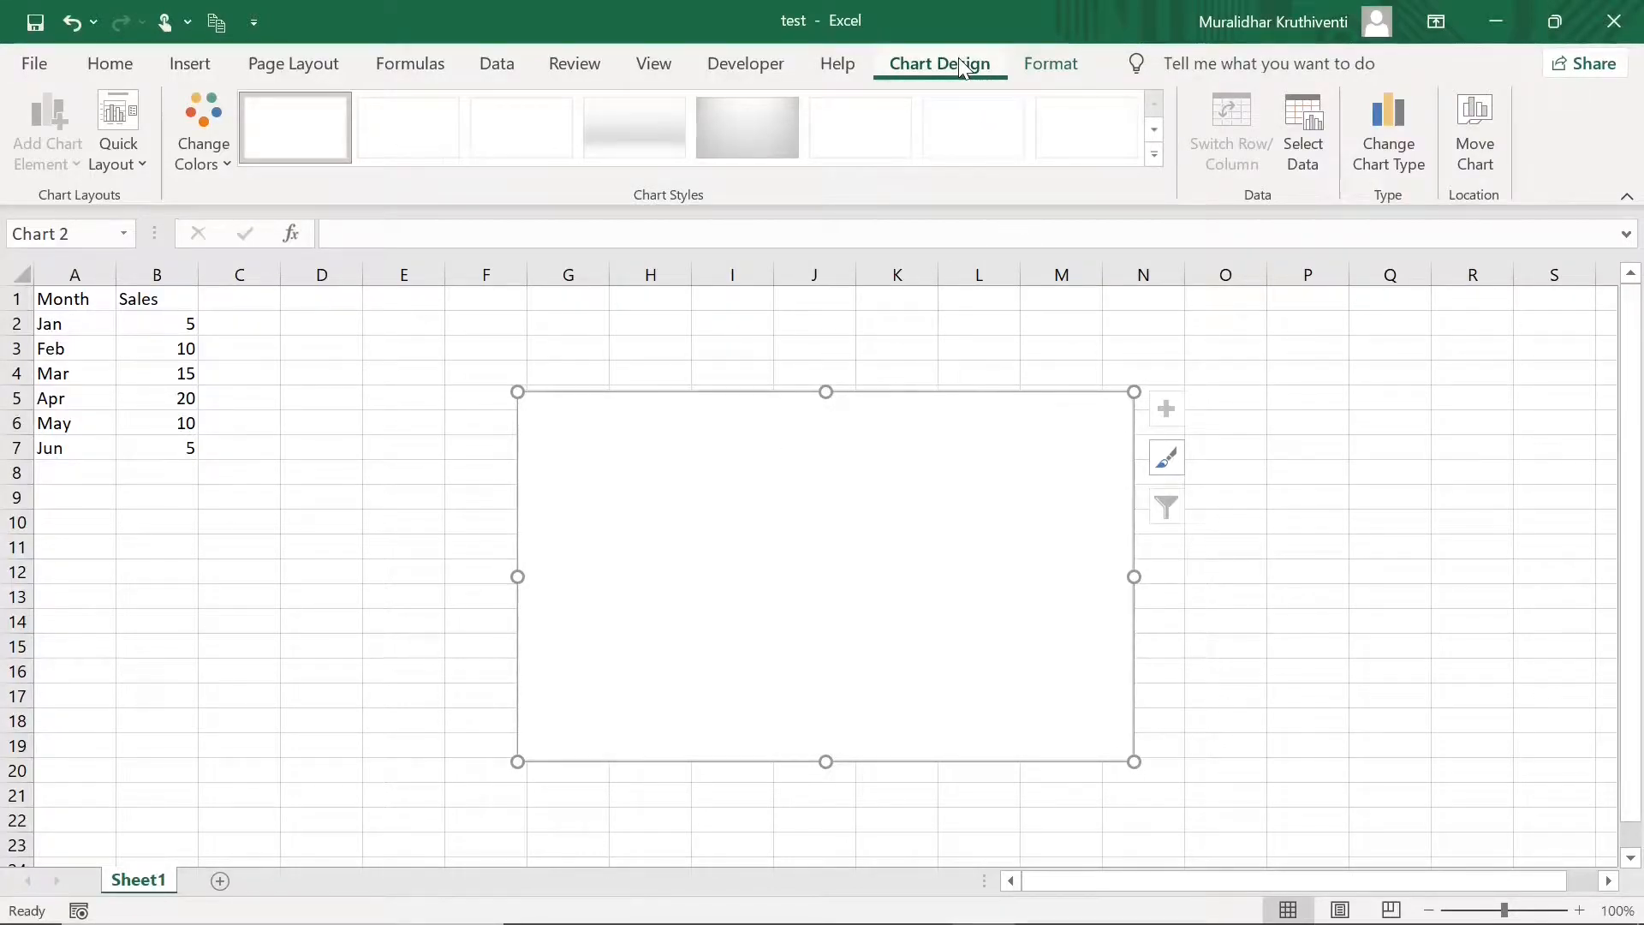
Add a data series named Sales to the blank chart, using cells B2:B7 as its values.
left_click(1305, 161)
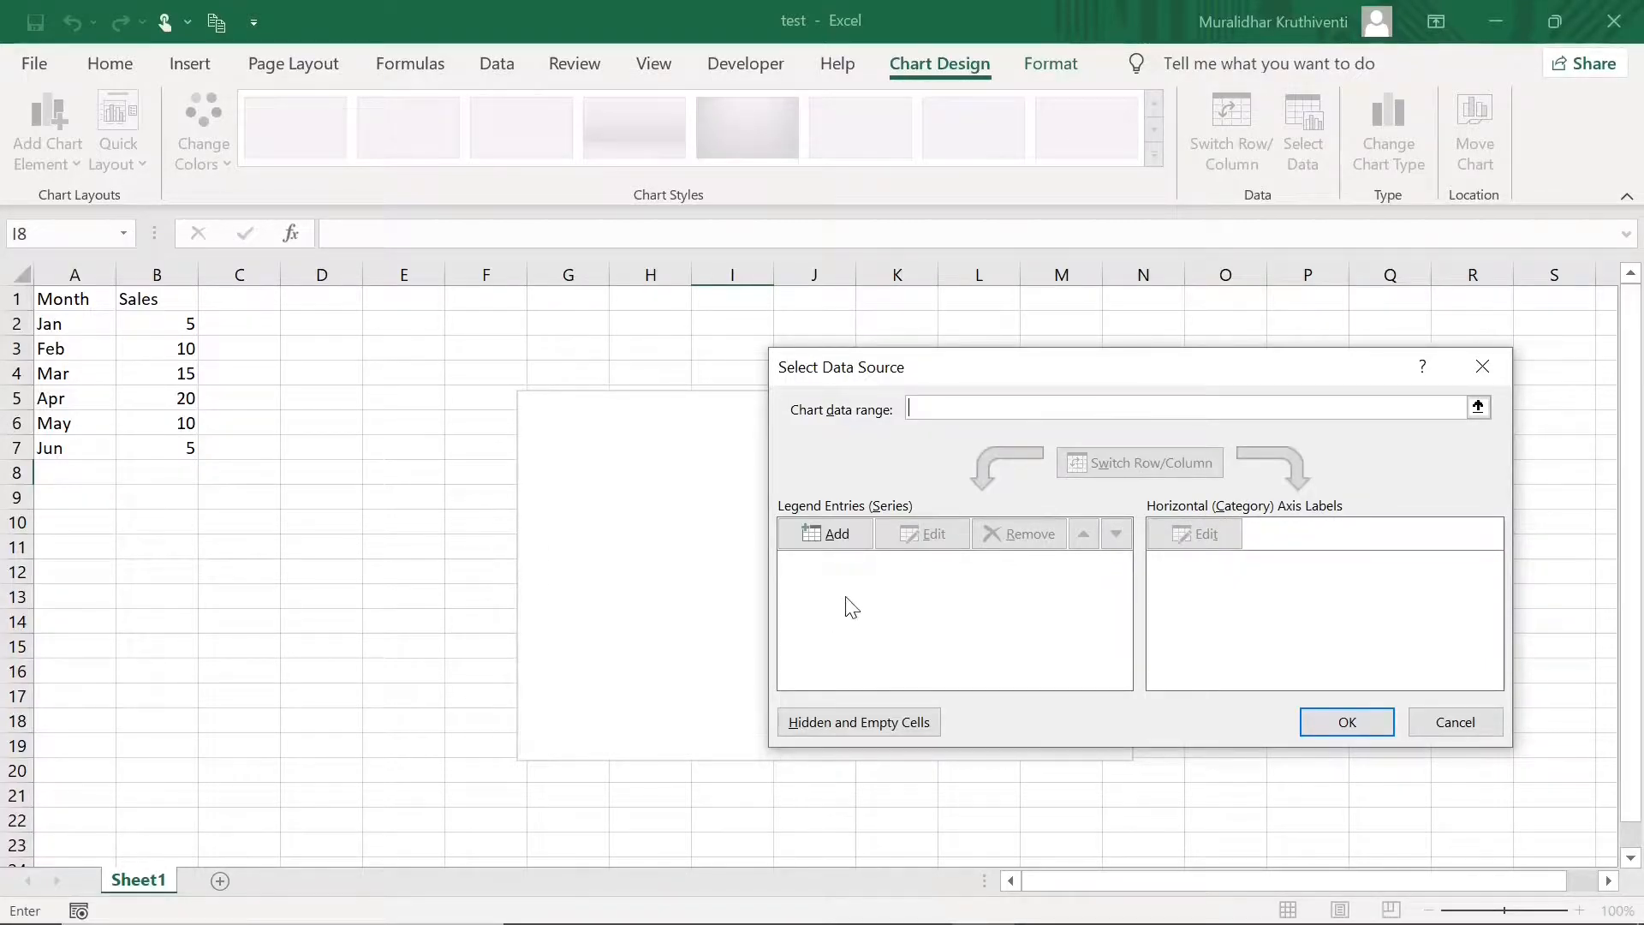
left_click(822, 534)
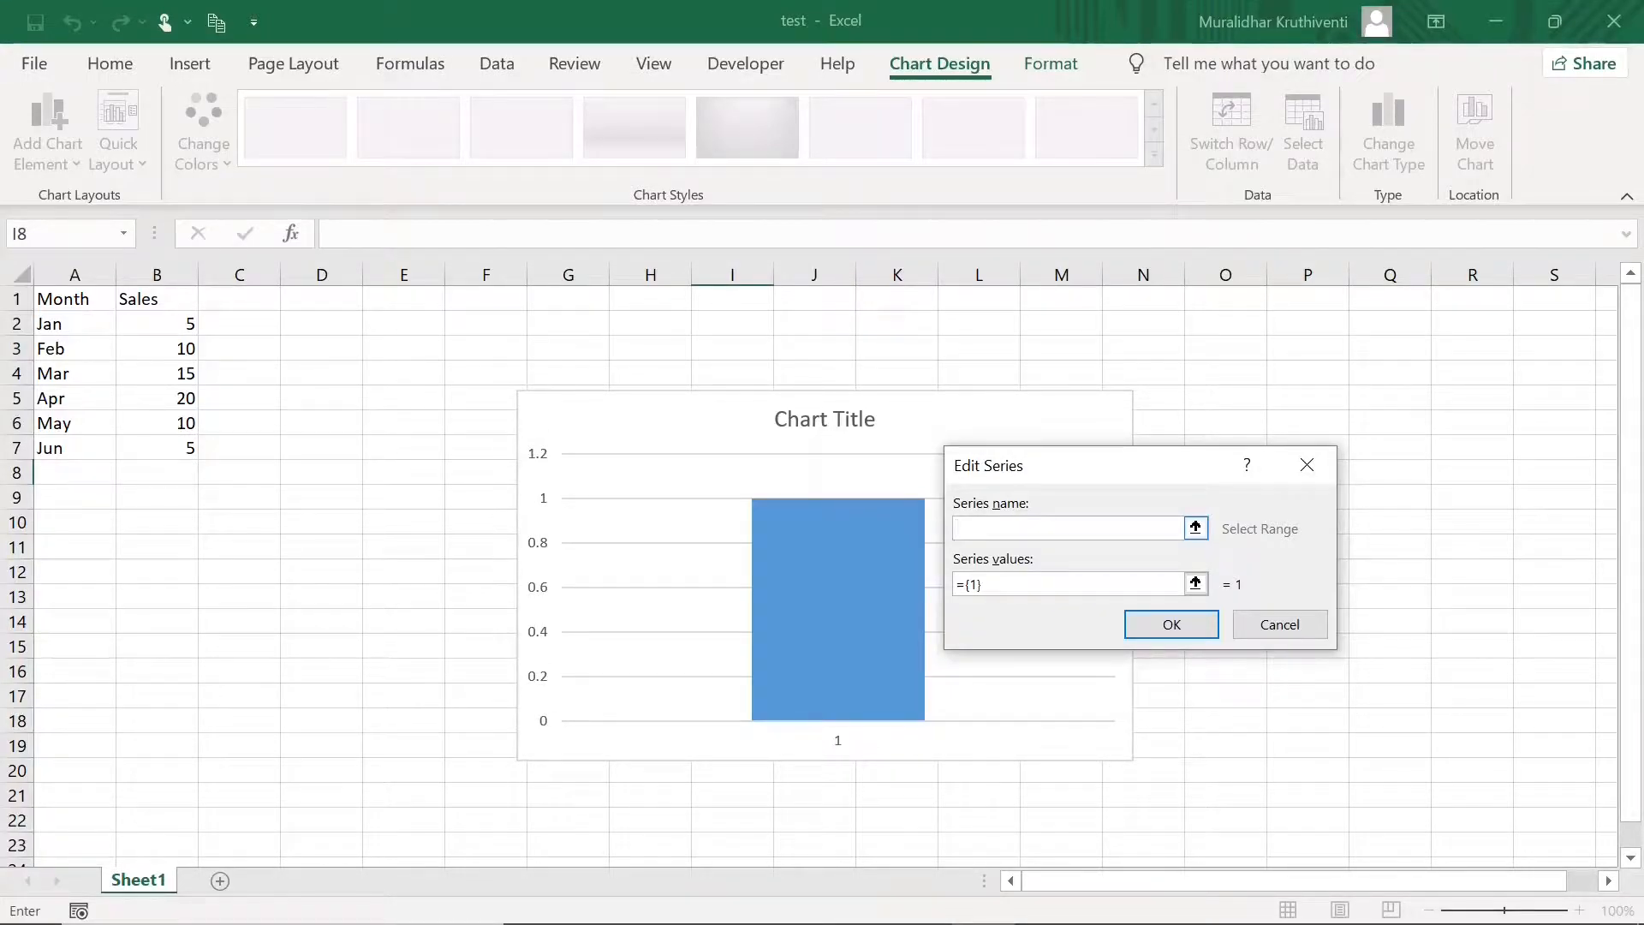
type("Sales")
left_click_drag(959, 585, 945, 586)
key("BackSpace")
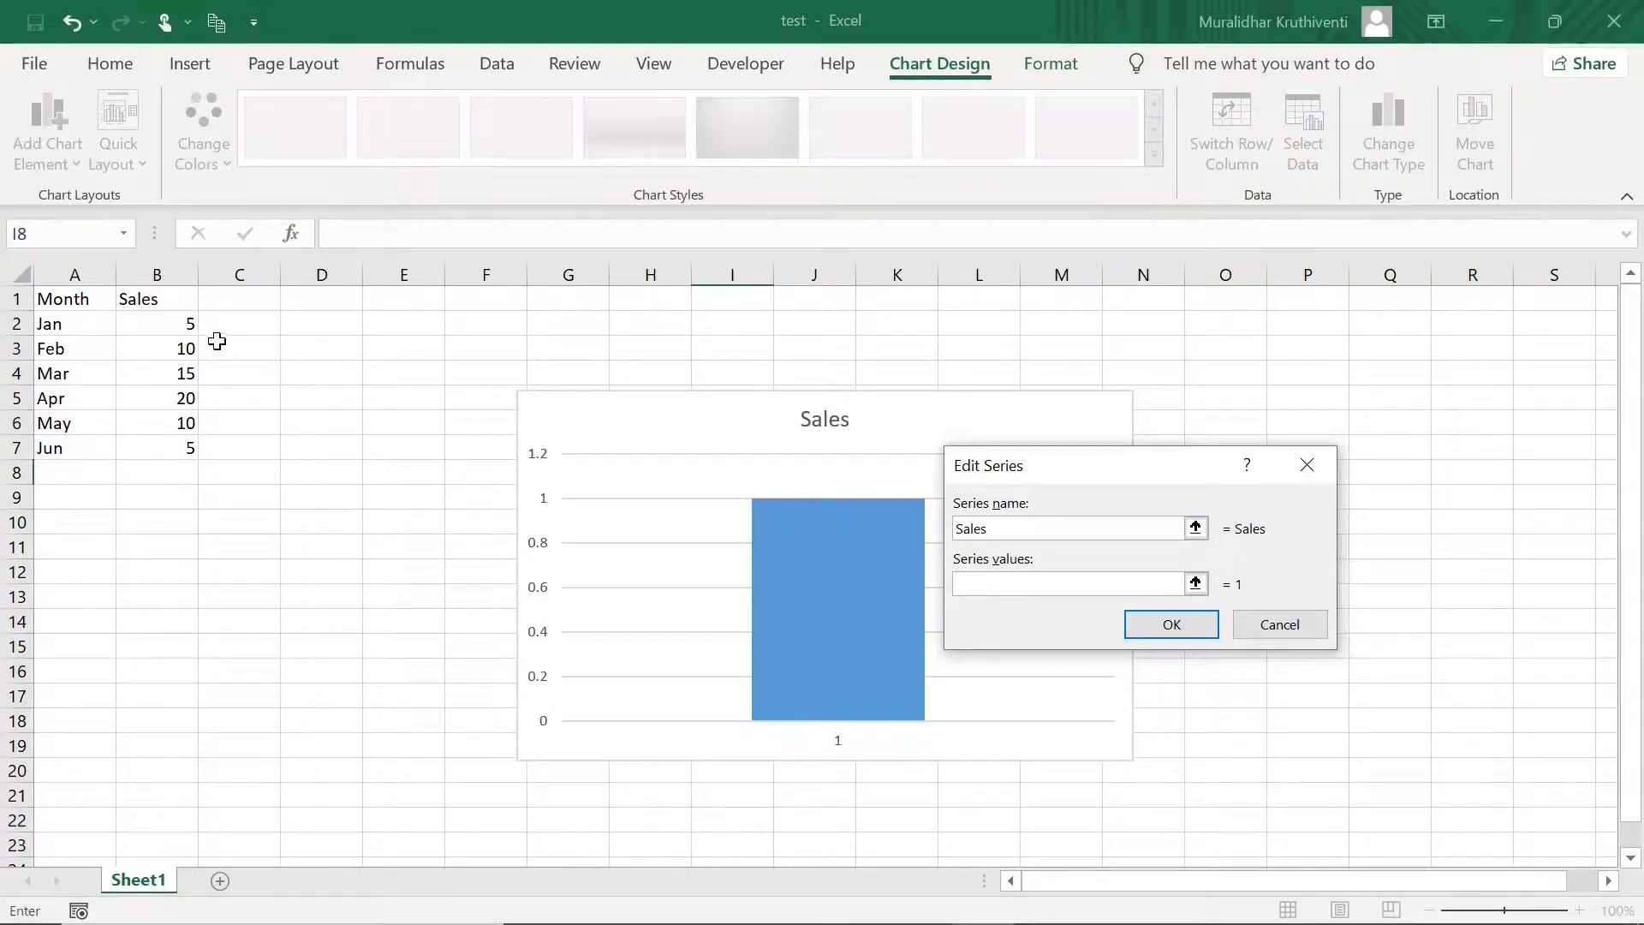
left_click_drag(183, 327, 189, 443)
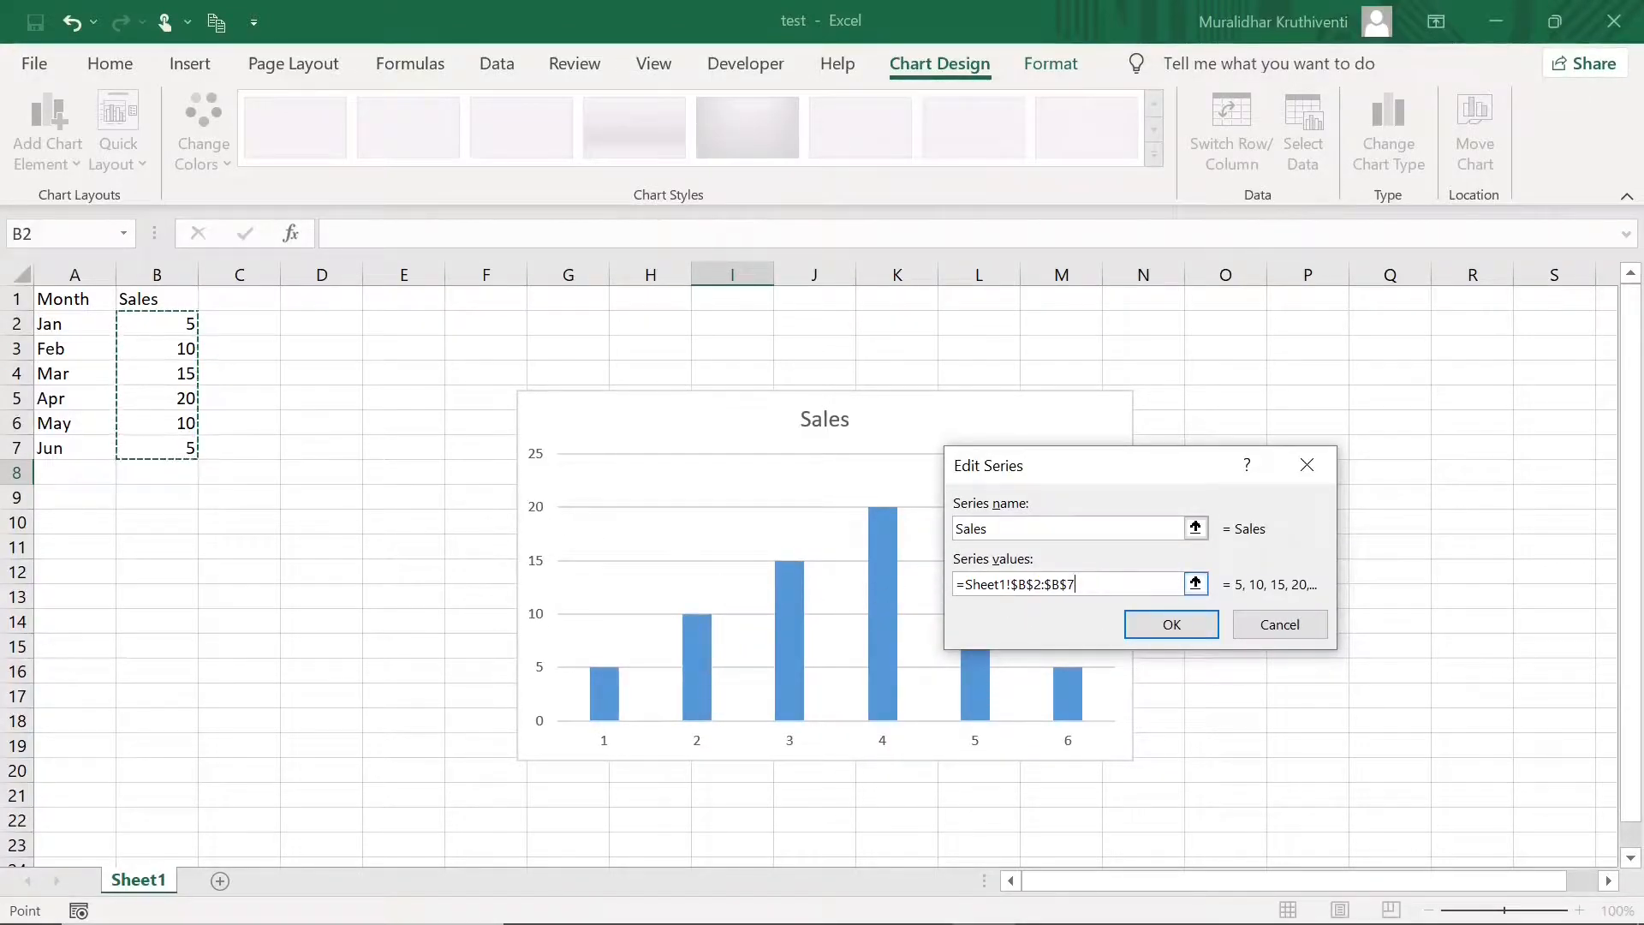
left_click(1180, 629)
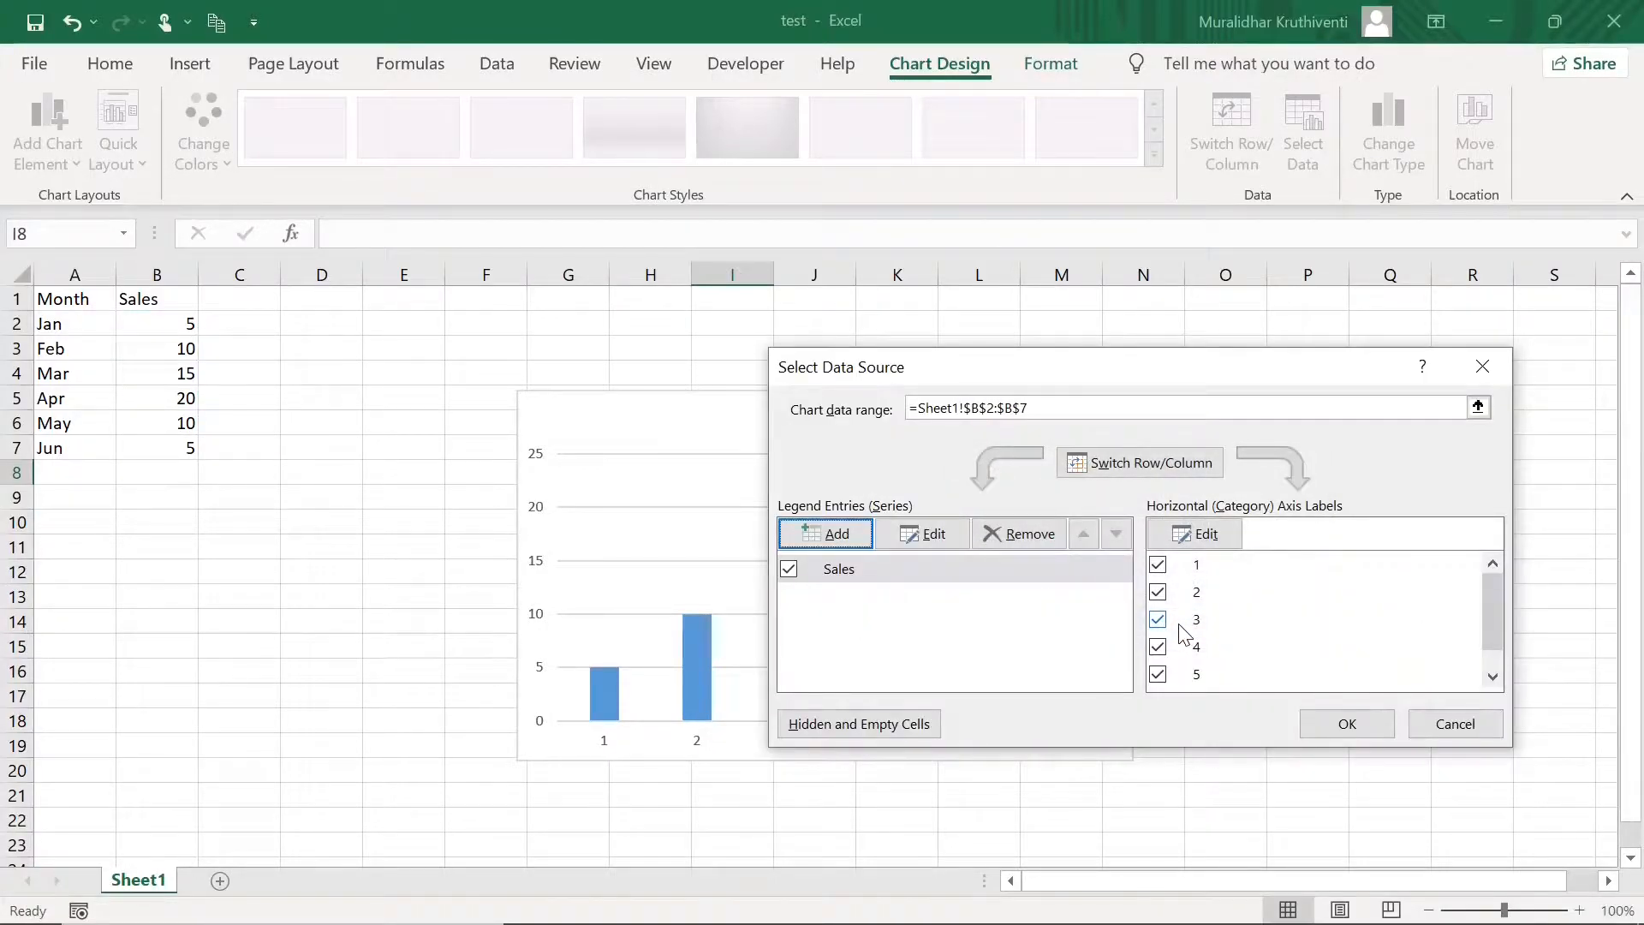
left_click(1345, 724)
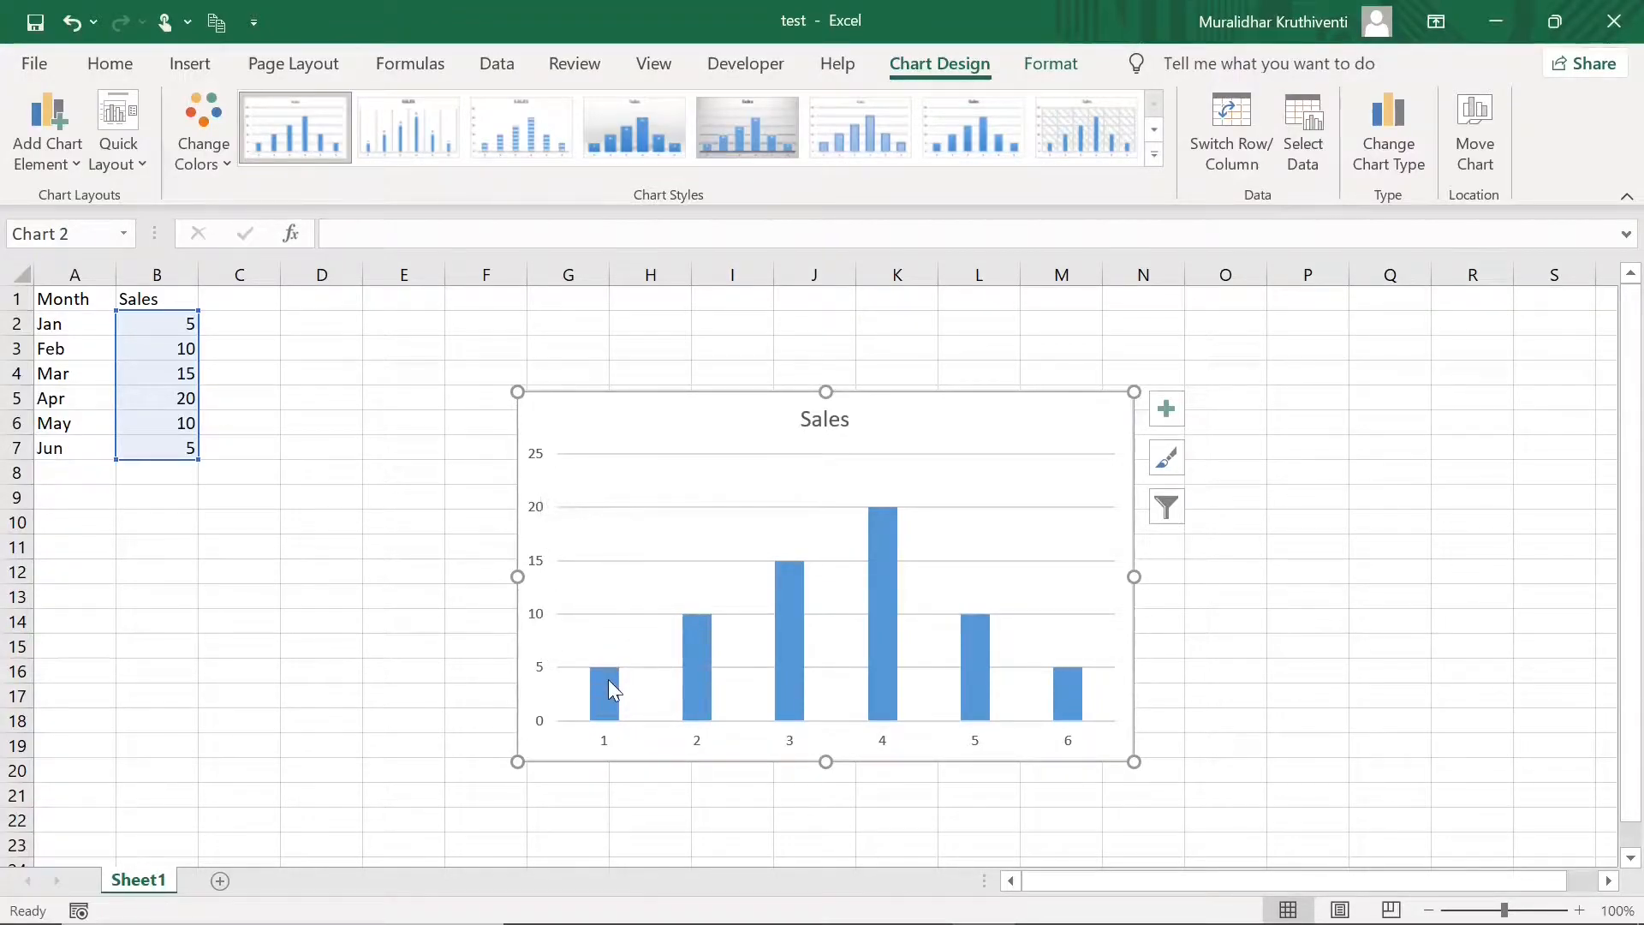
mouse_move(609, 681)
mouse_move(893, 527)
left_click(1023, 647)
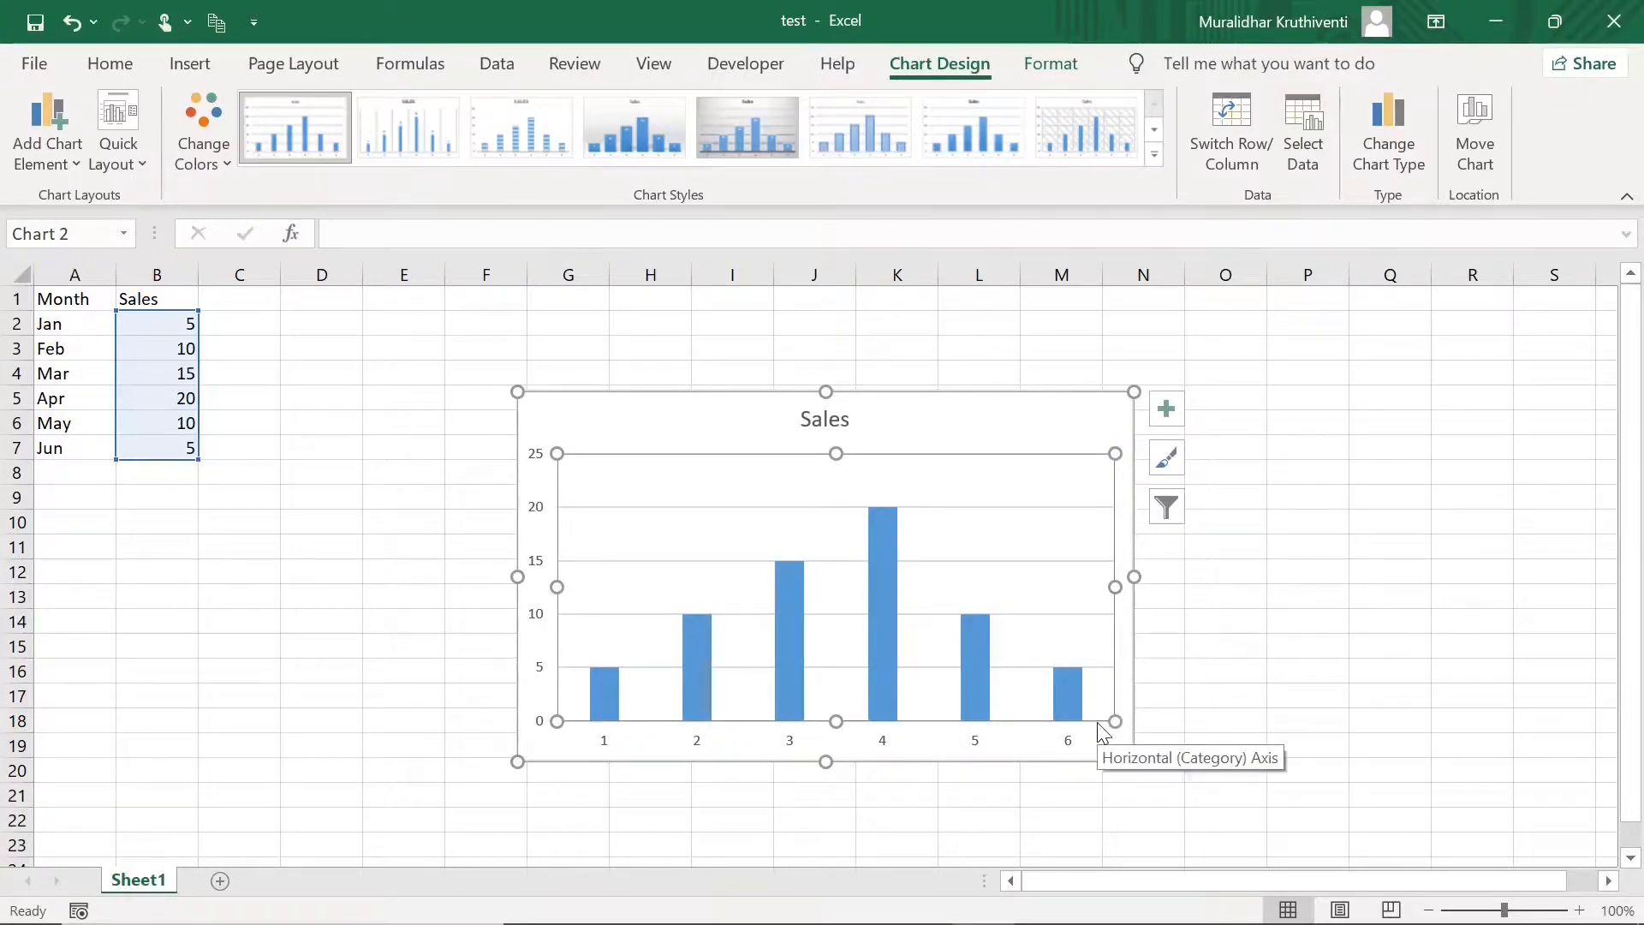
mouse_move(975, 624)
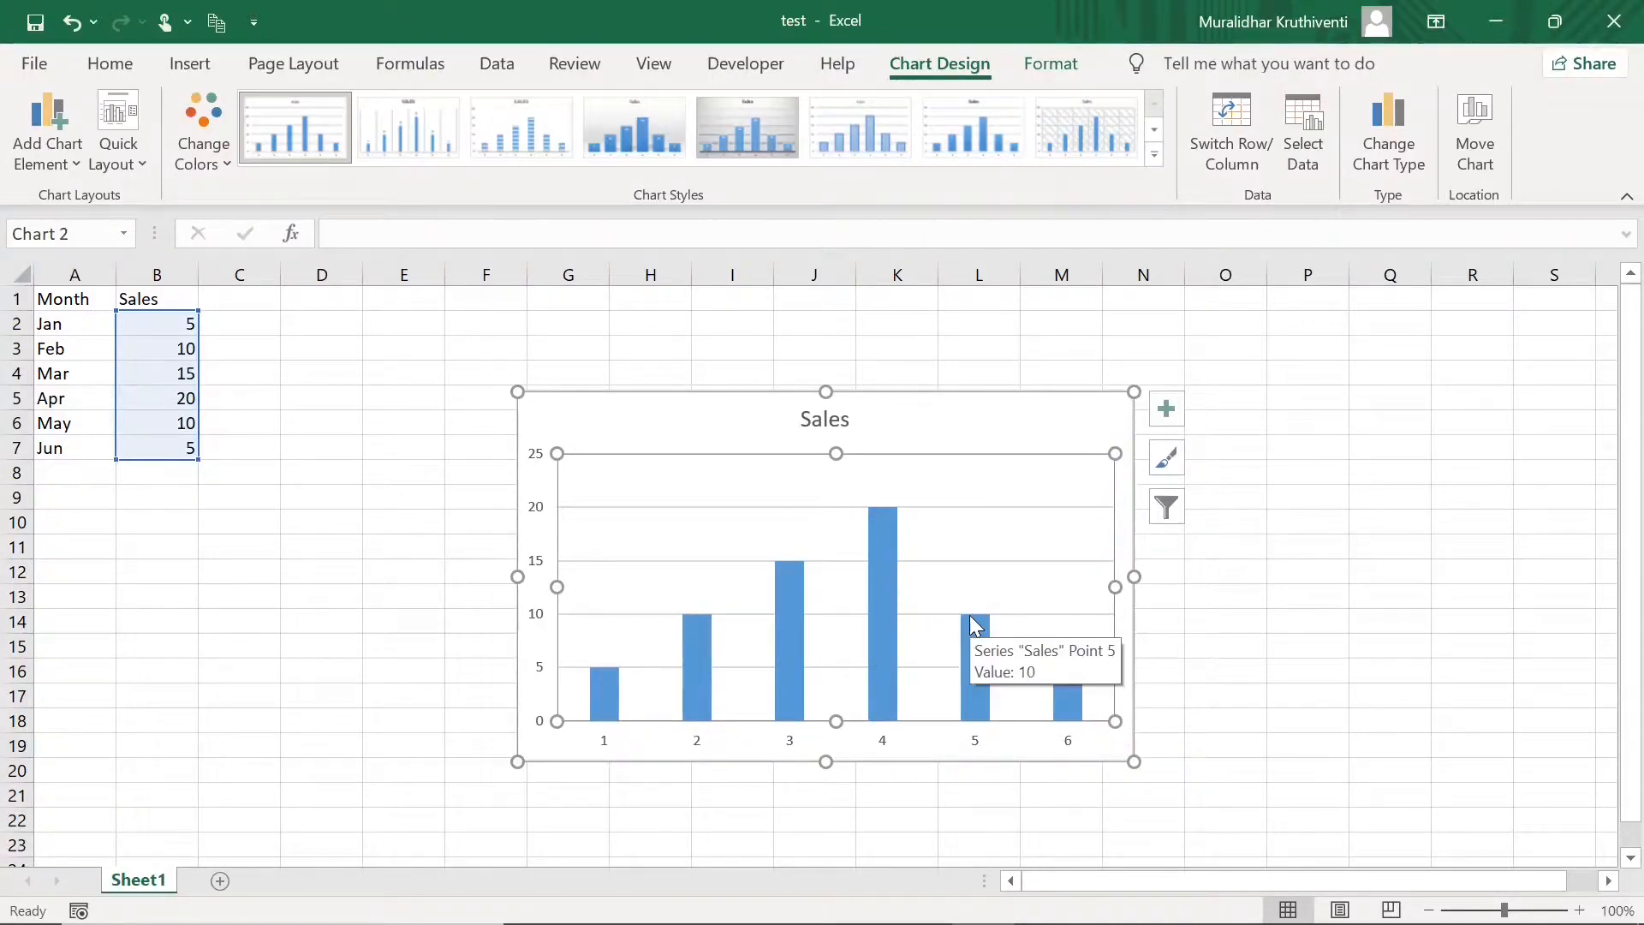
left_click(1074, 702)
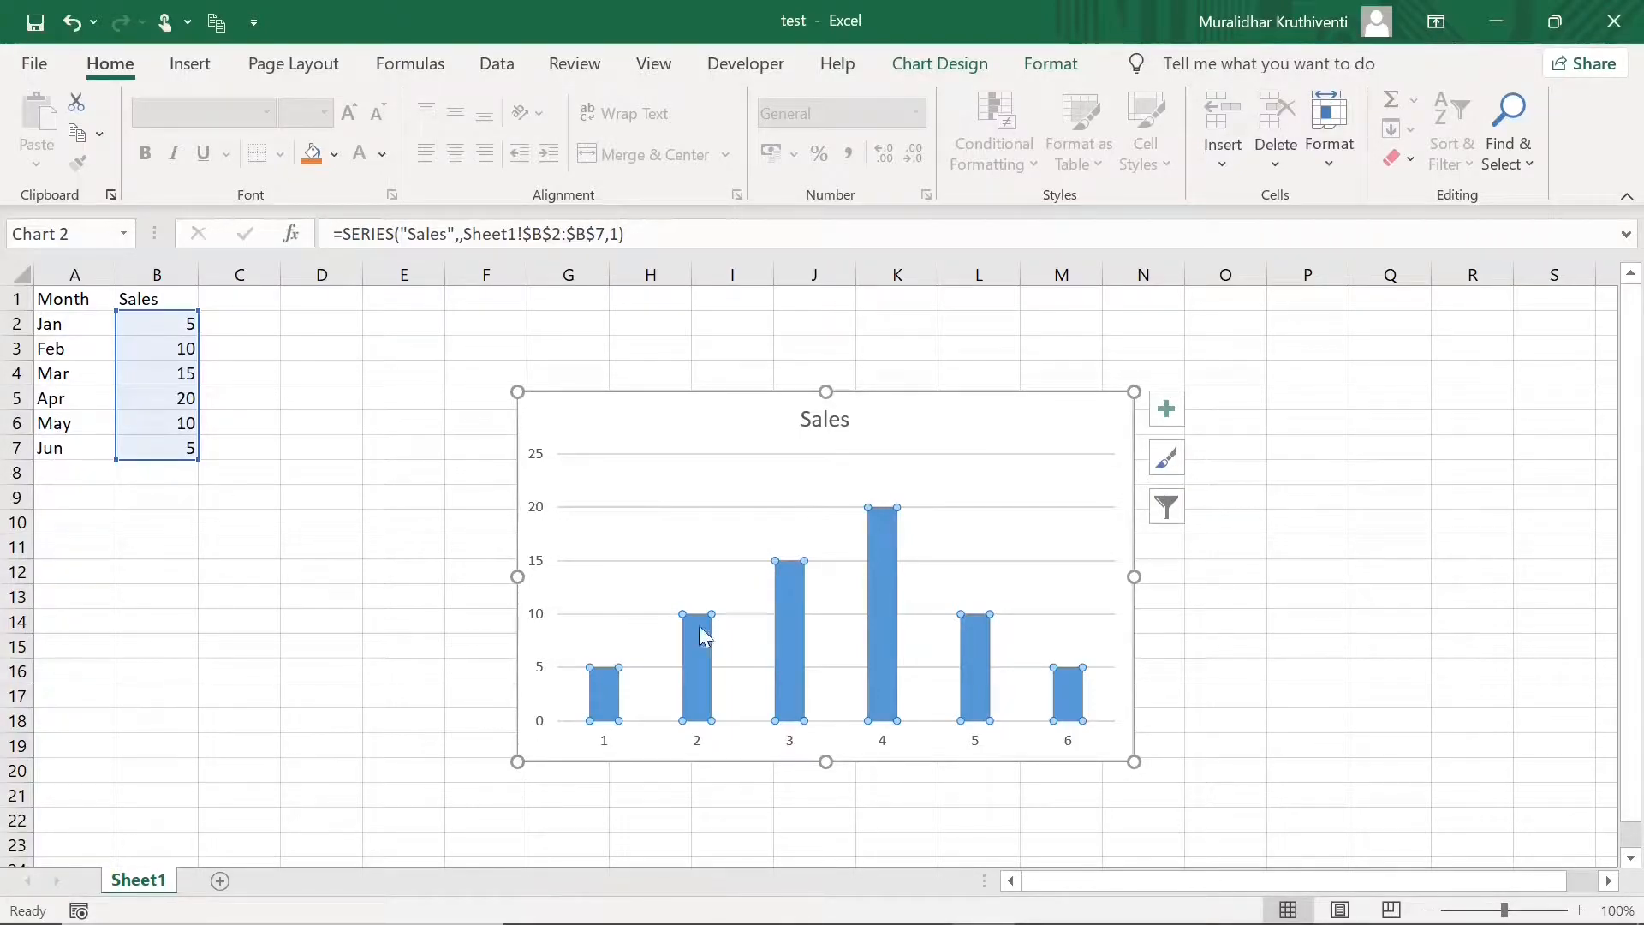
Set the chart's horizontal axis labels to the month names in cells A2:A7.
right_click(728, 548)
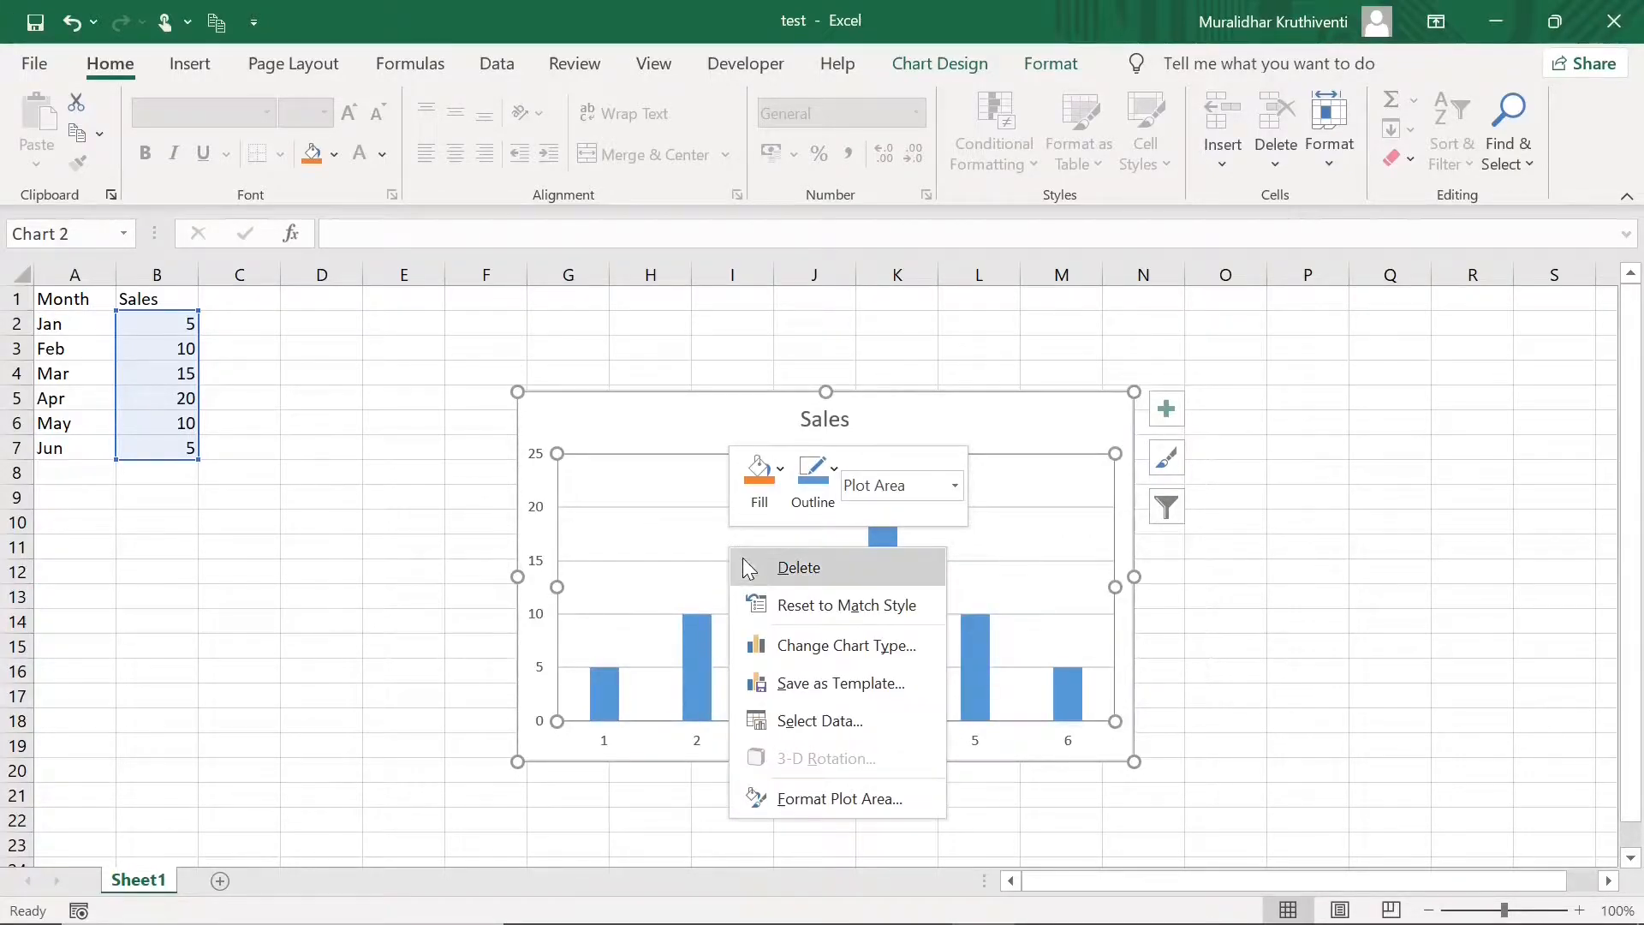
left_click(824, 719)
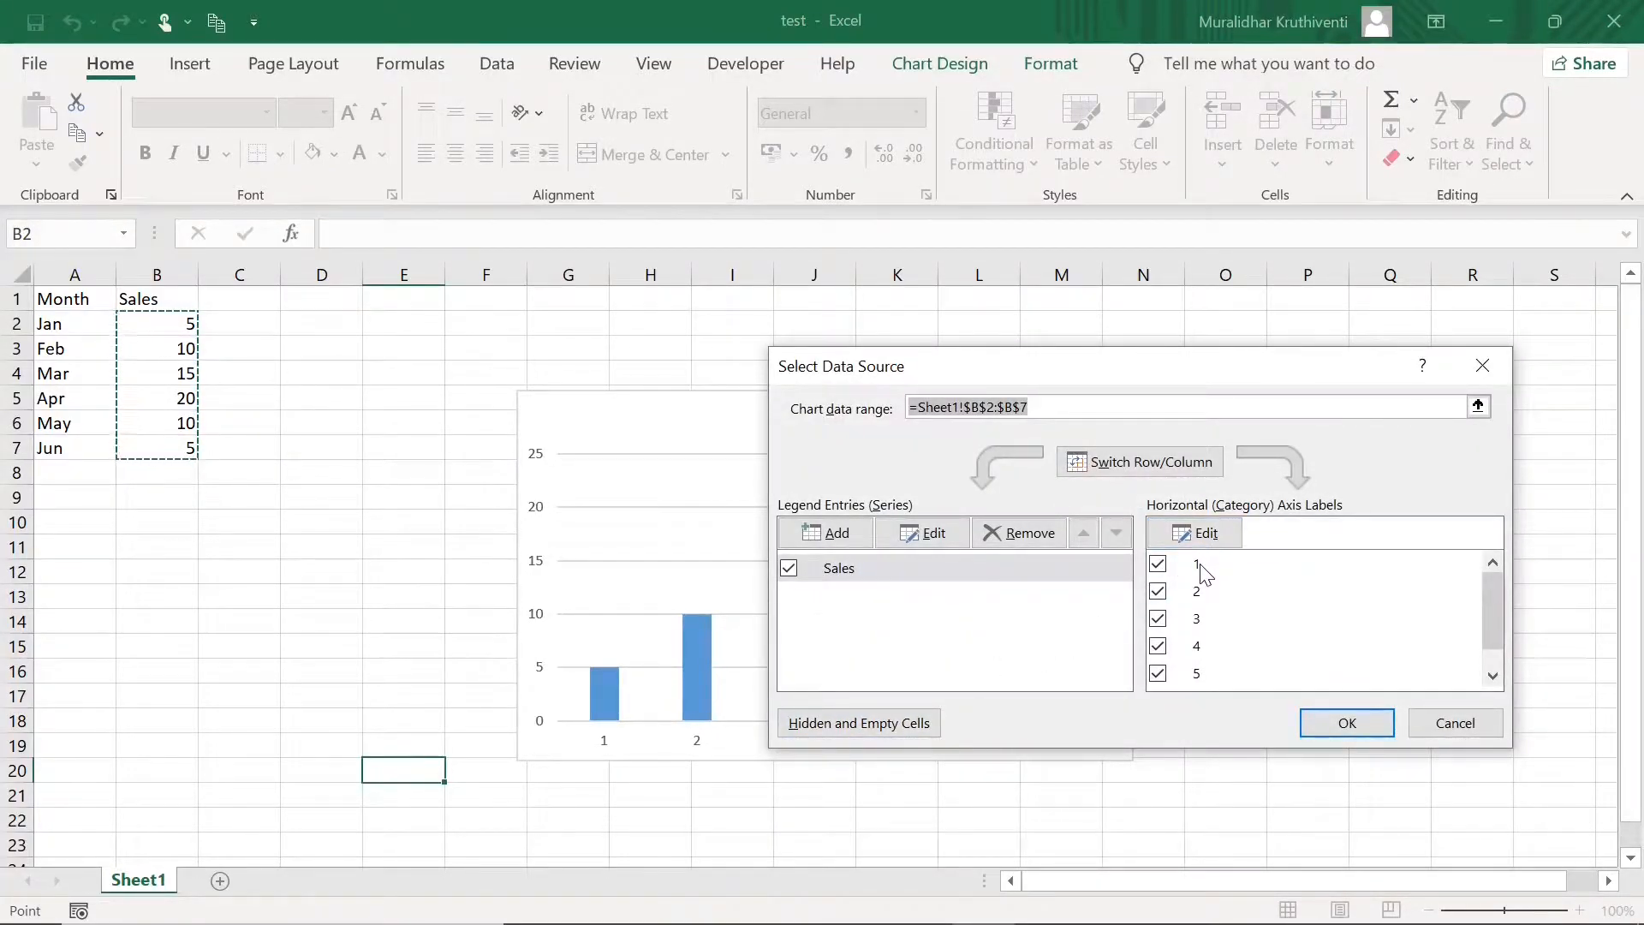
left_click(1195, 538)
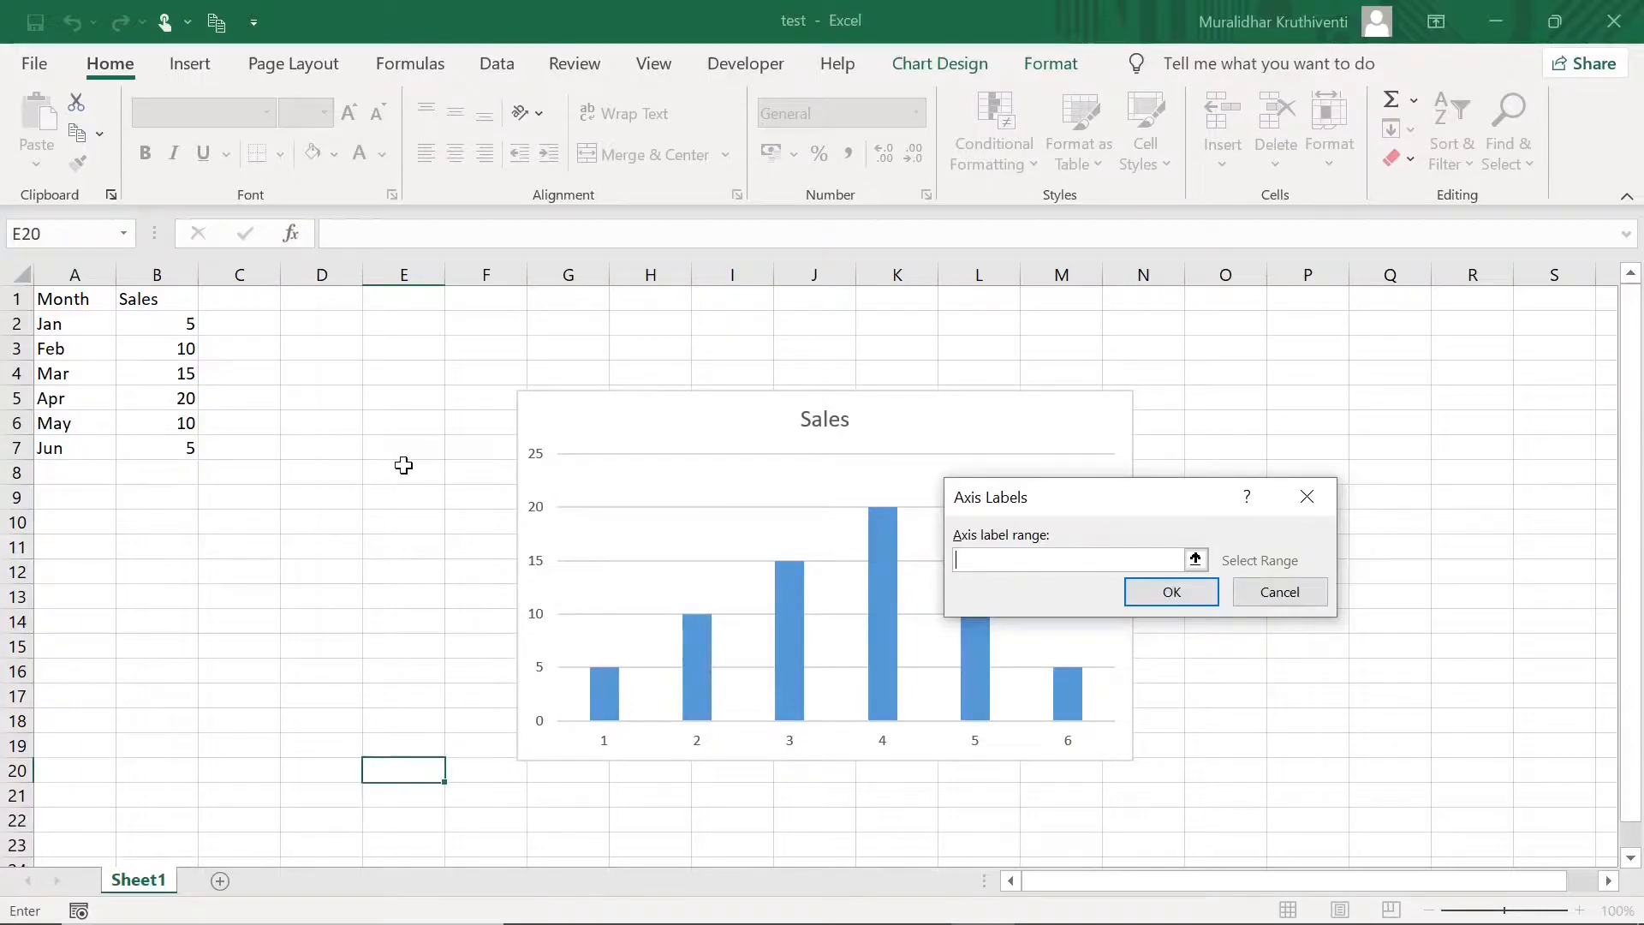
left_click_drag(69, 326, 78, 442)
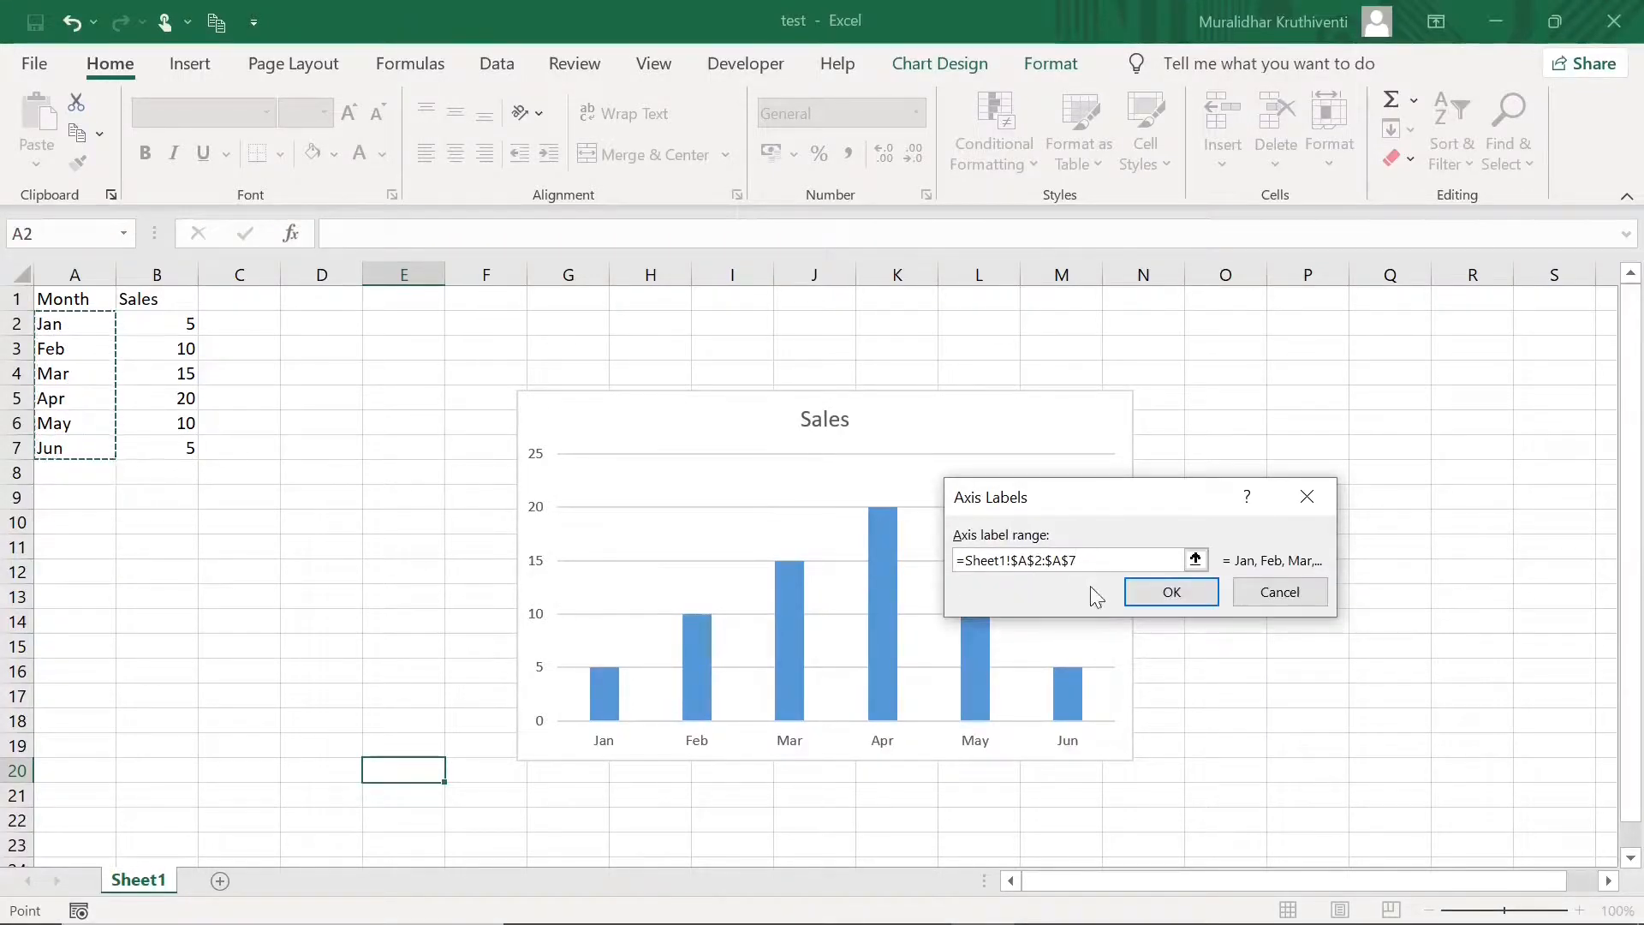
left_click(1170, 594)
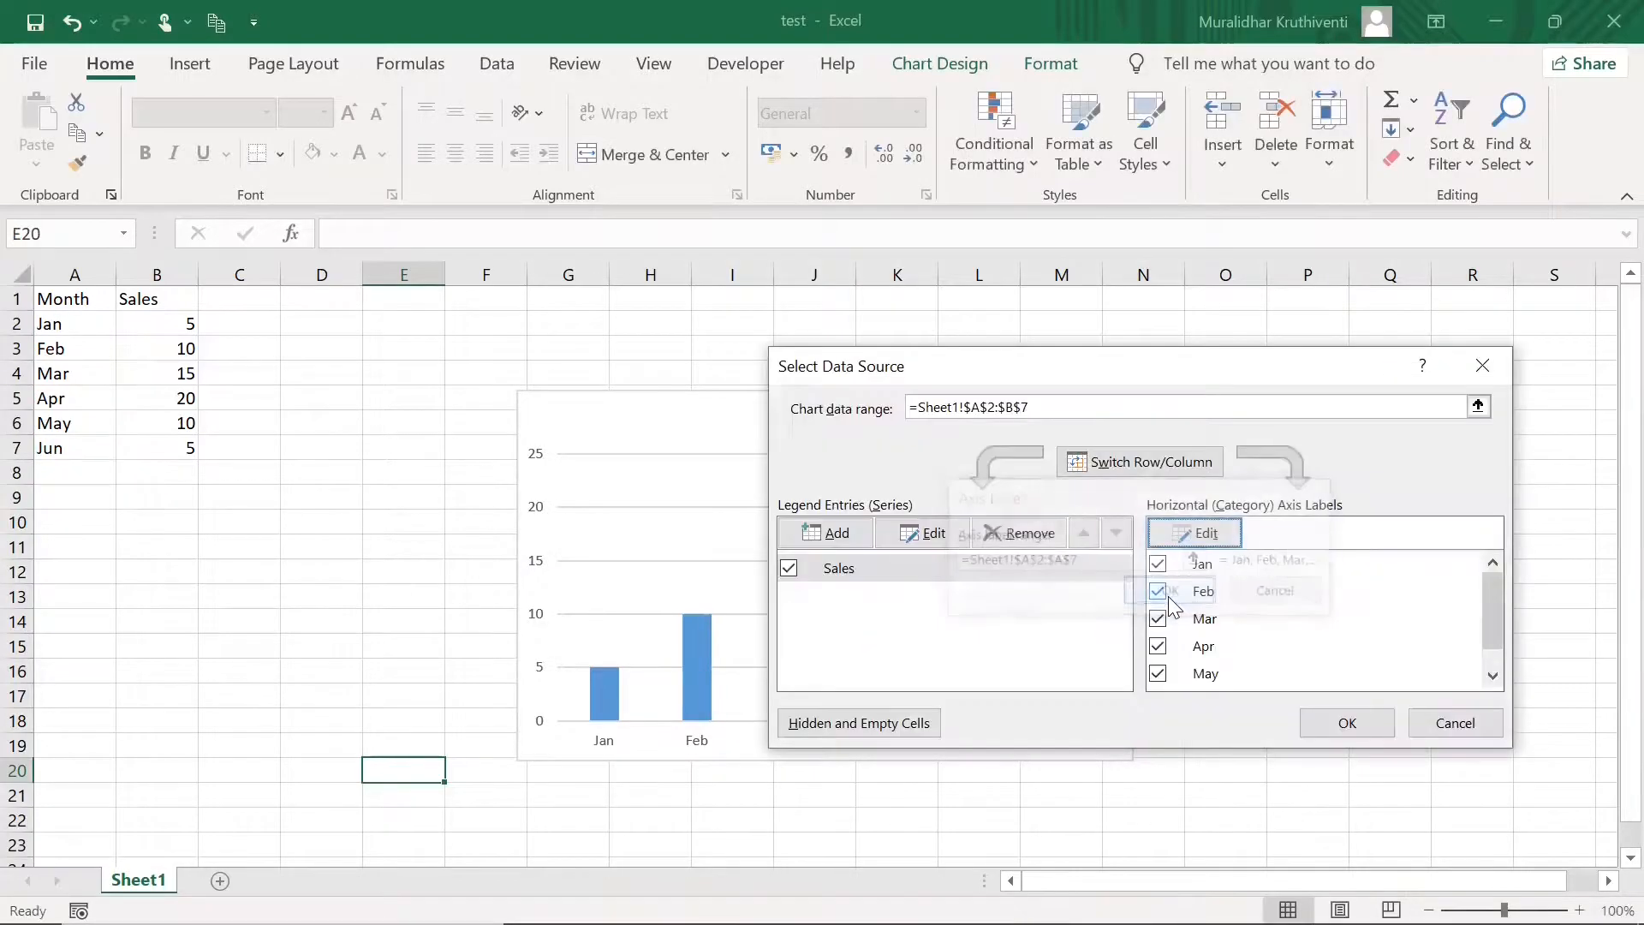
left_click(1349, 735)
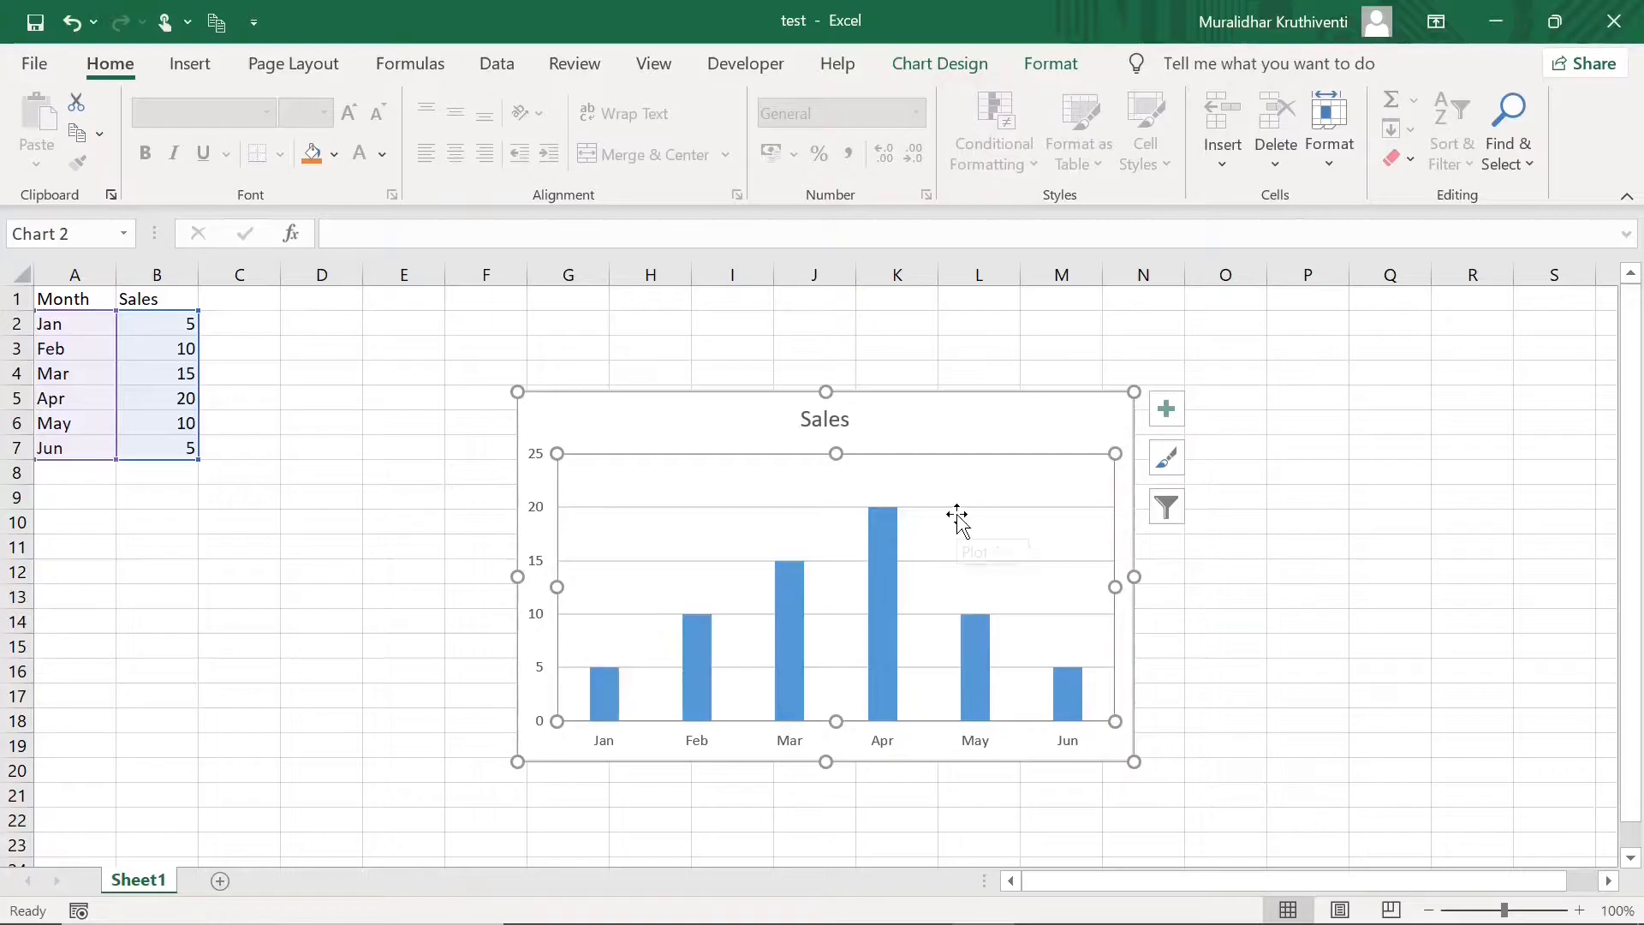
Change the chart title to "Sales by month".
left_click(950, 445)
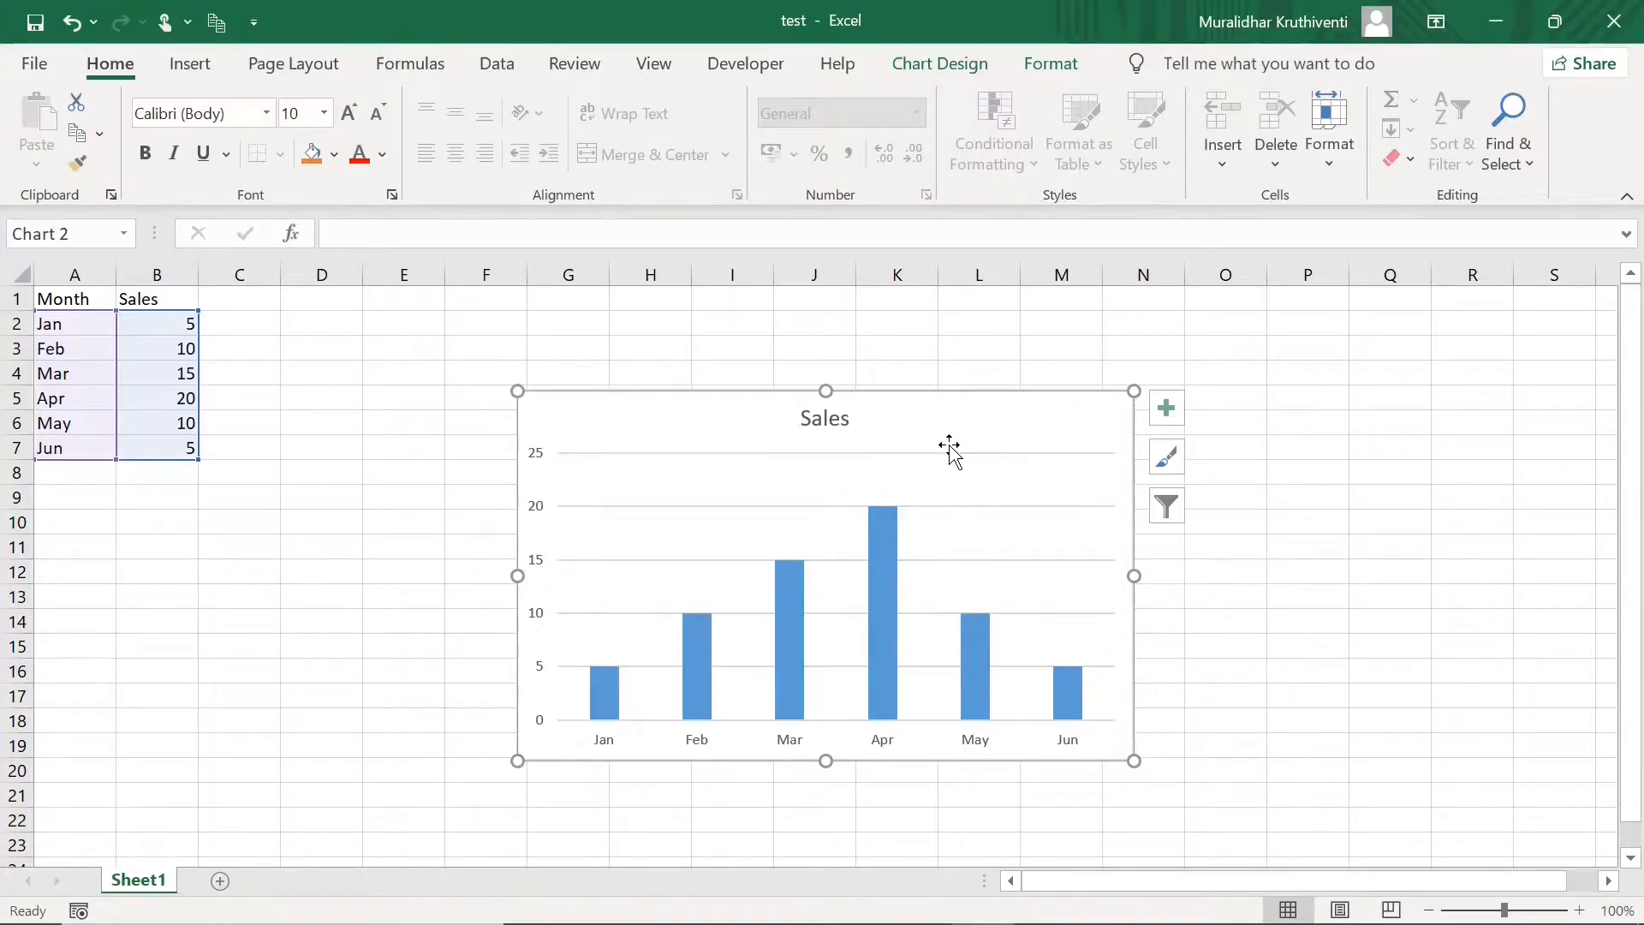
left_click(836, 421)
left_click(849, 417)
type("by")
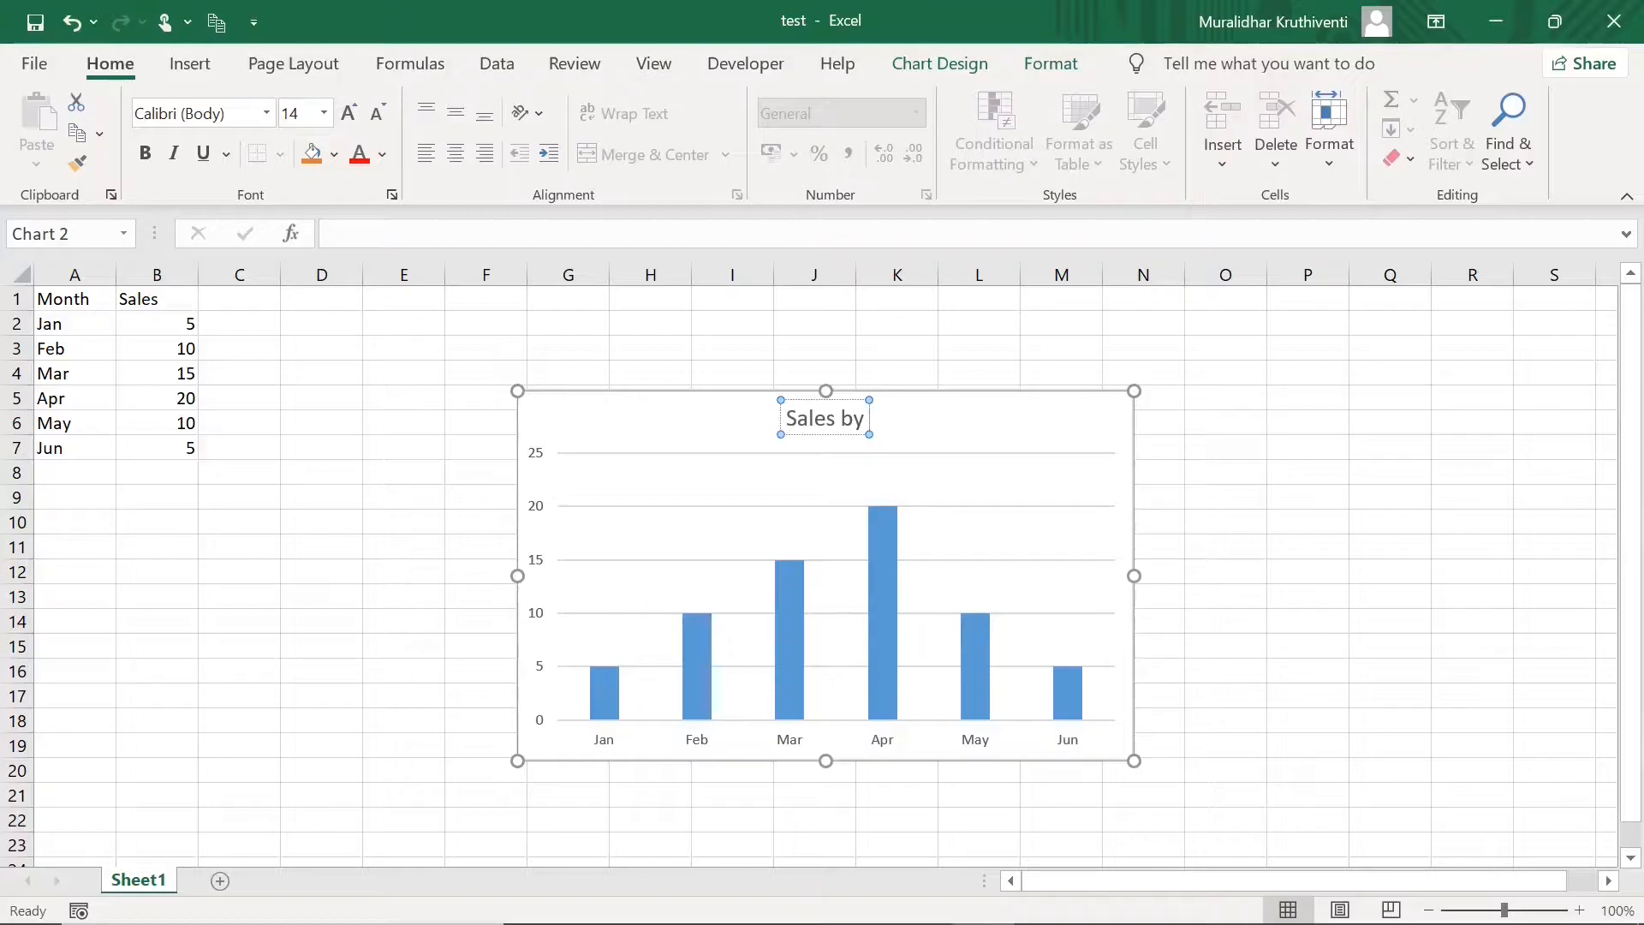
type(" month")
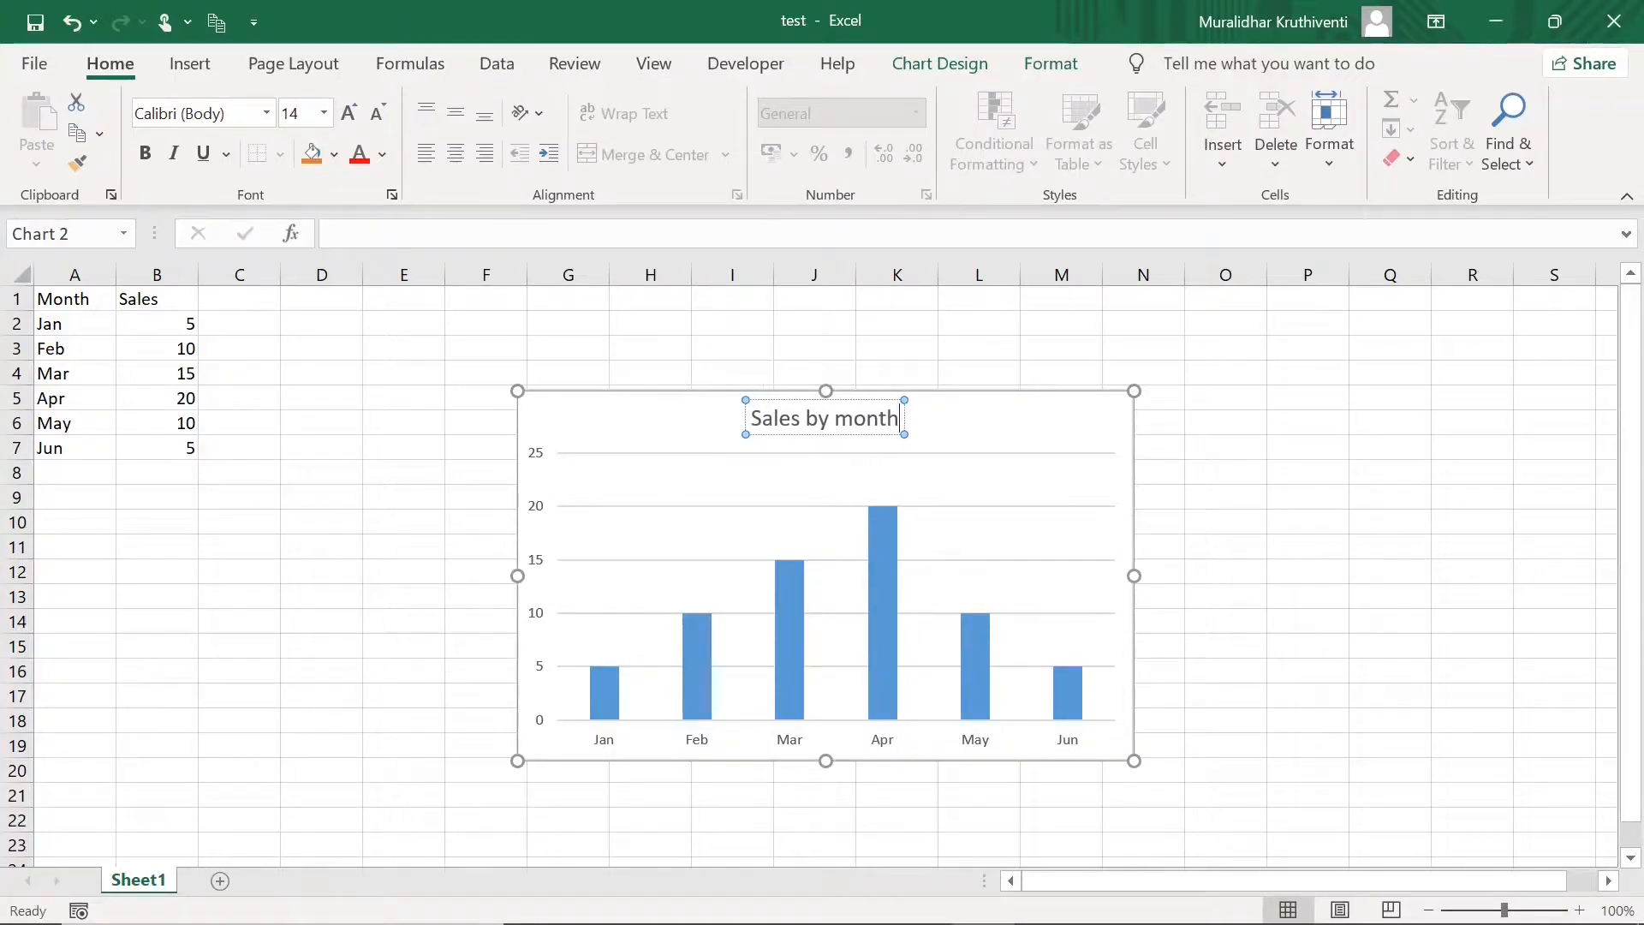
left_click(981, 433)
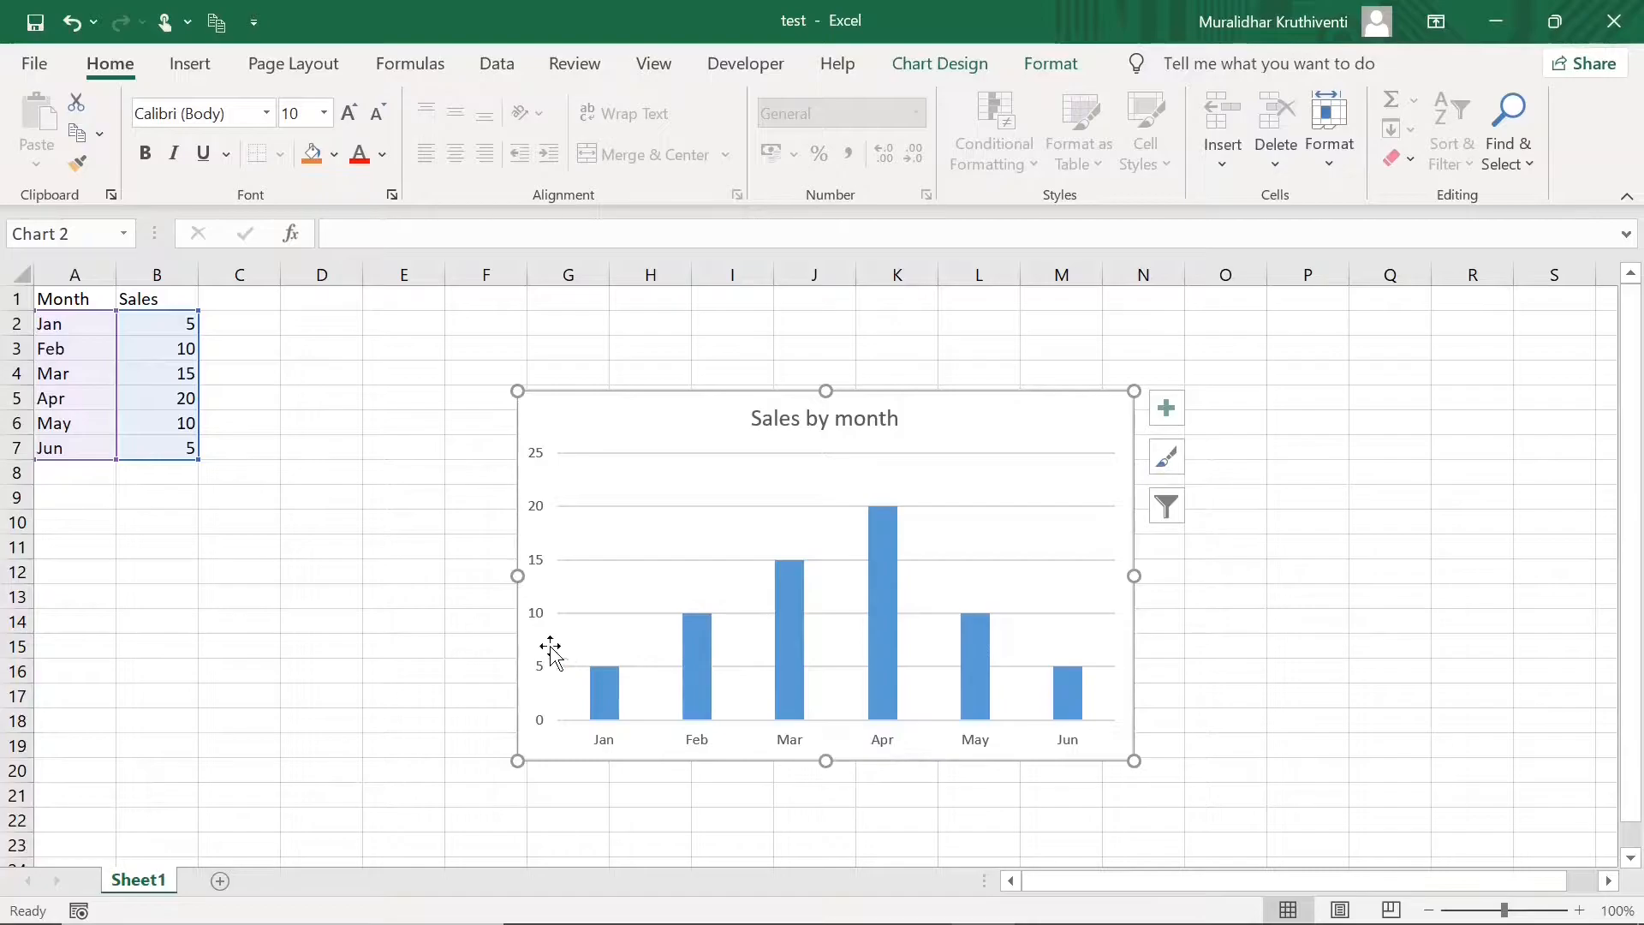
Add axis titles to the chart and set the horizontal axis title to "Month".
left_click(949, 552)
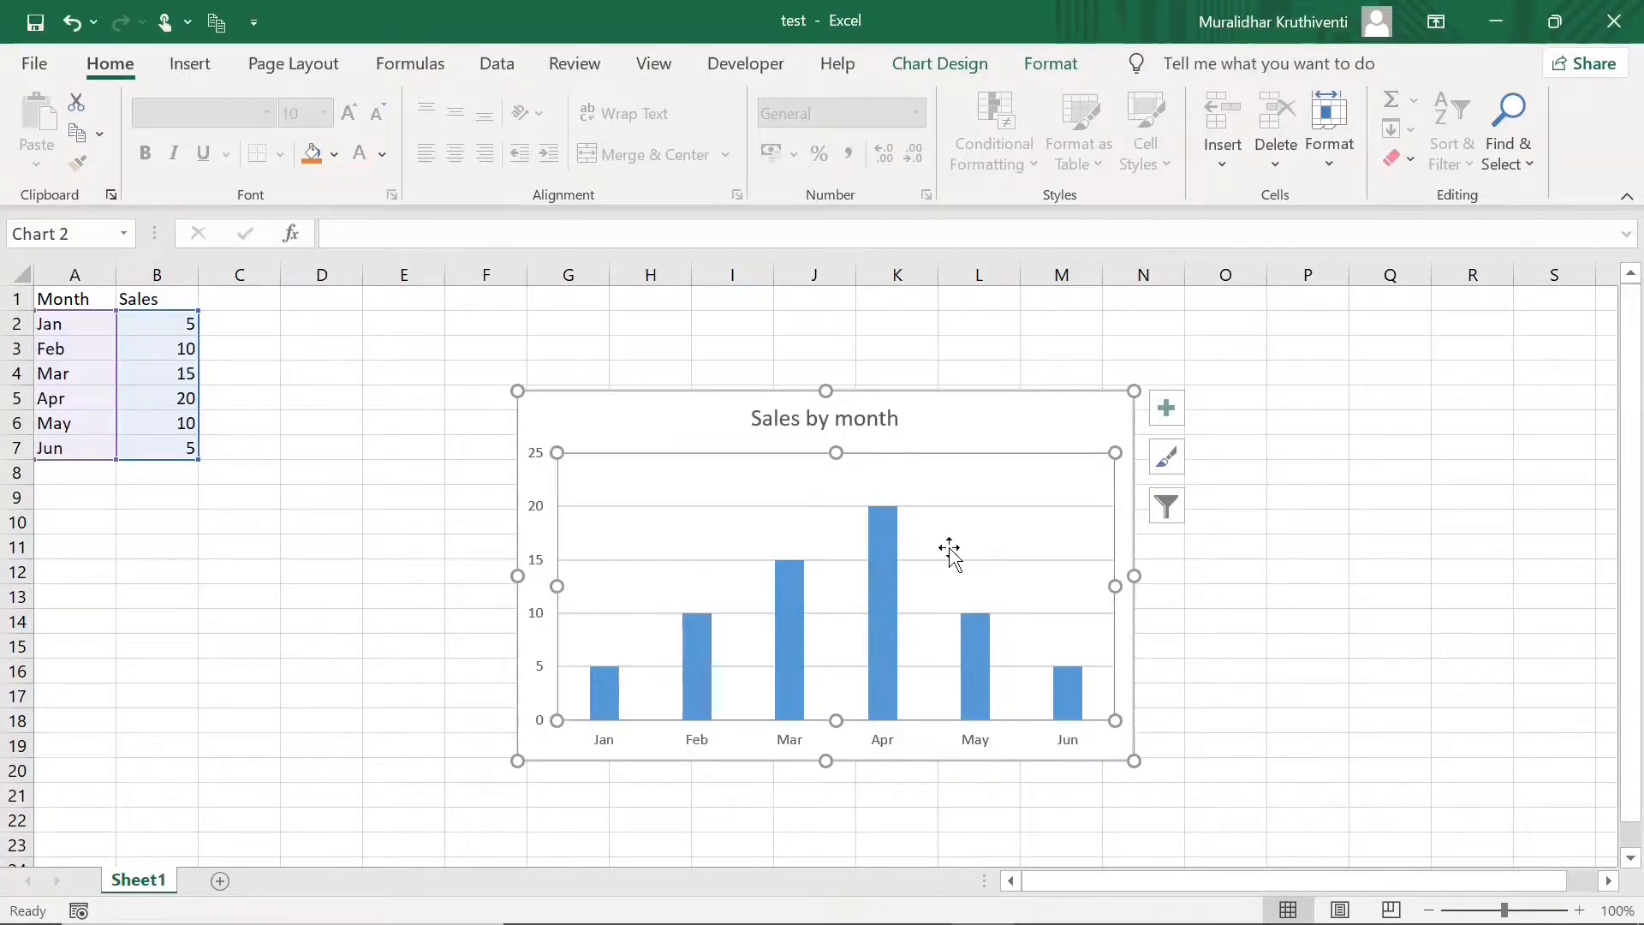
left_click(1174, 417)
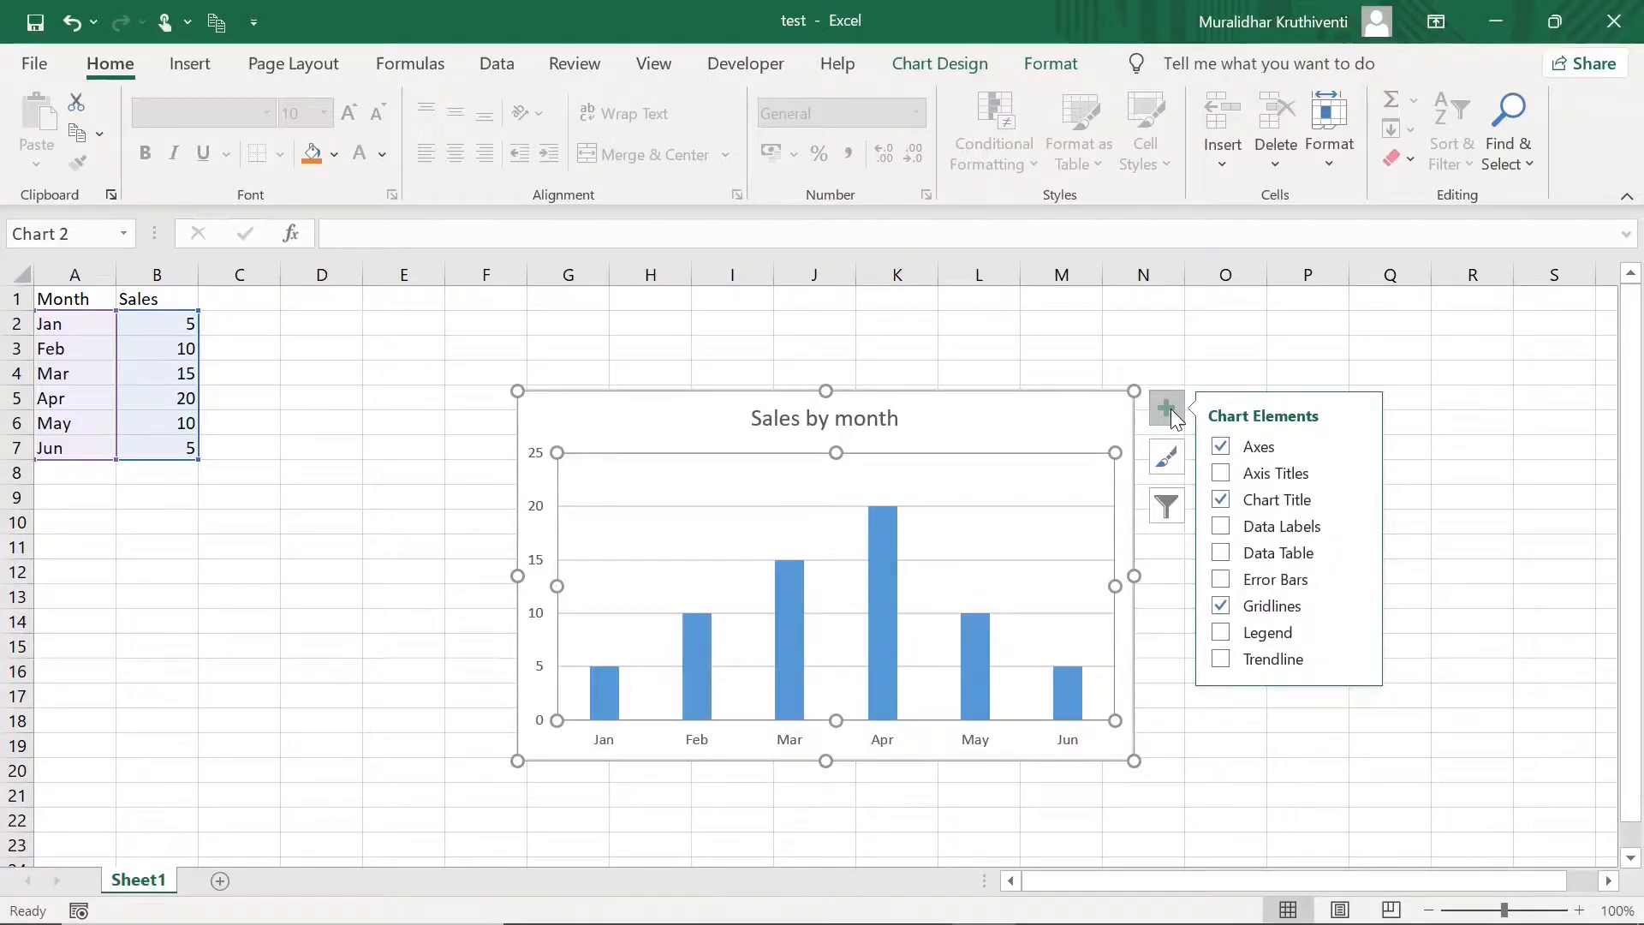
left_click(1220, 475)
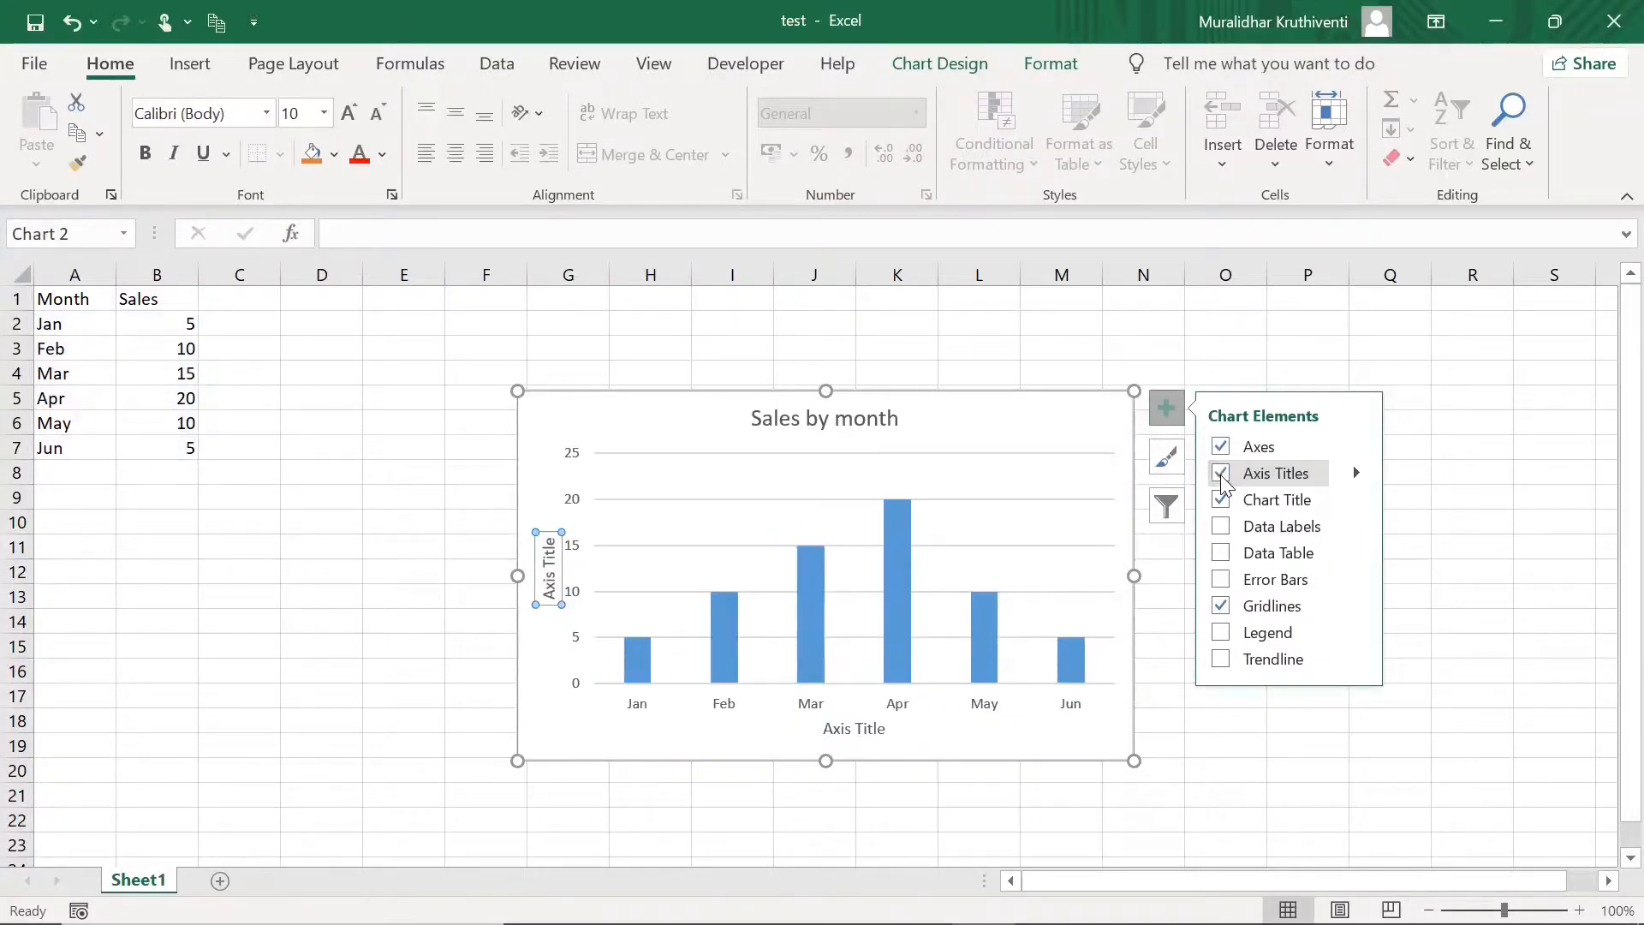
left_click(852, 728)
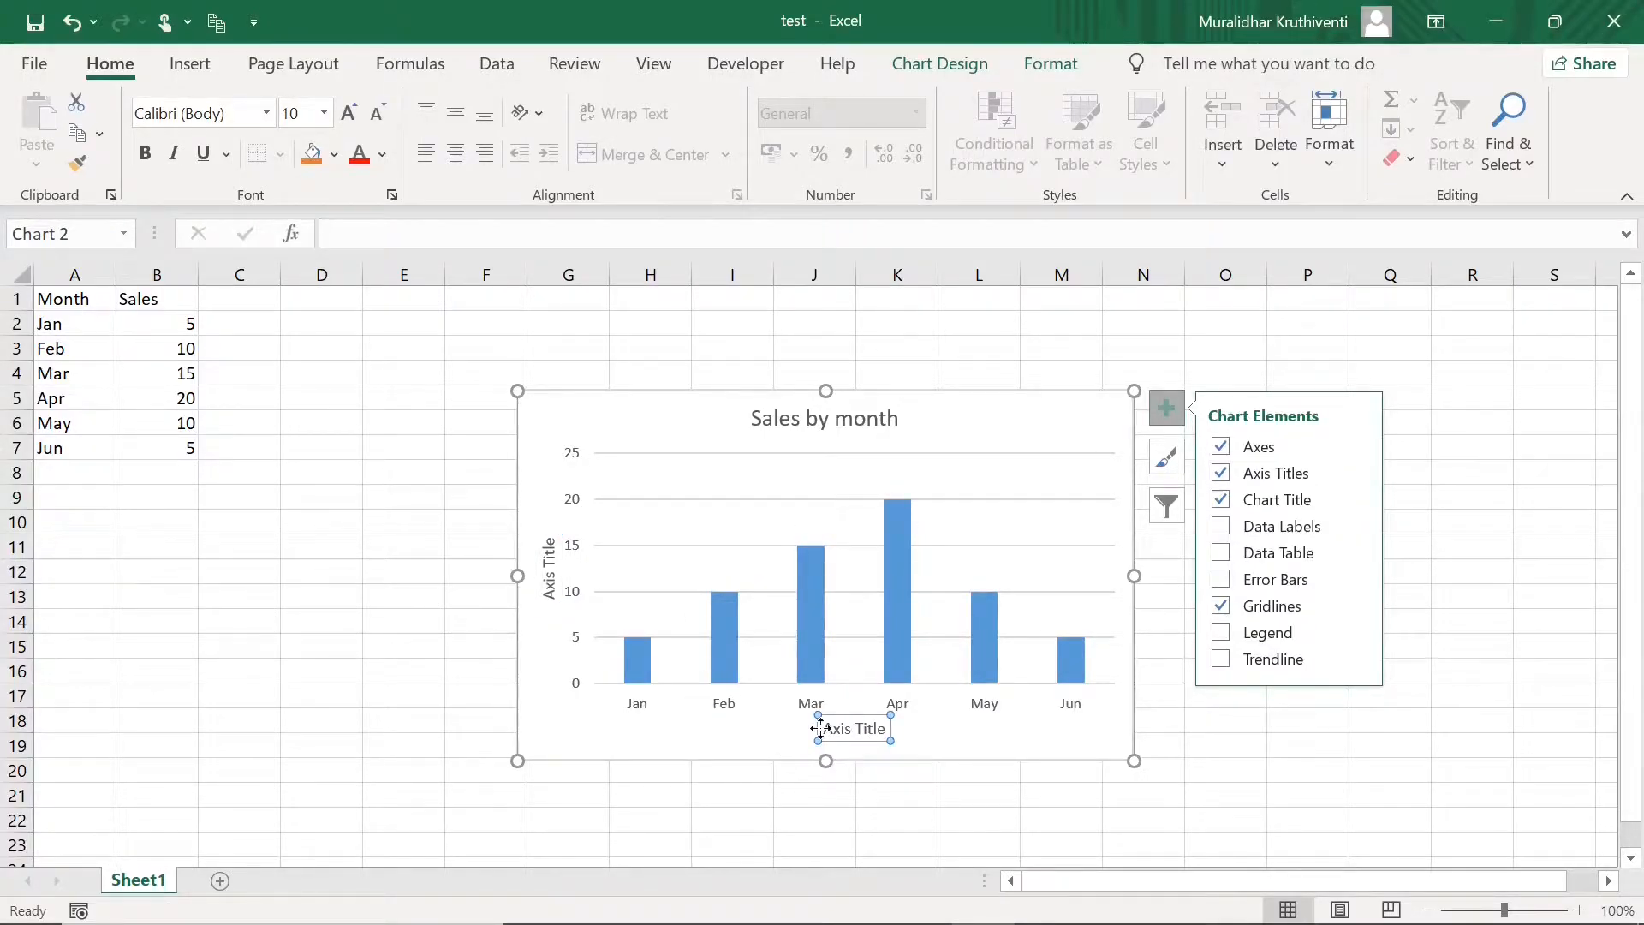
triple_click(852, 728)
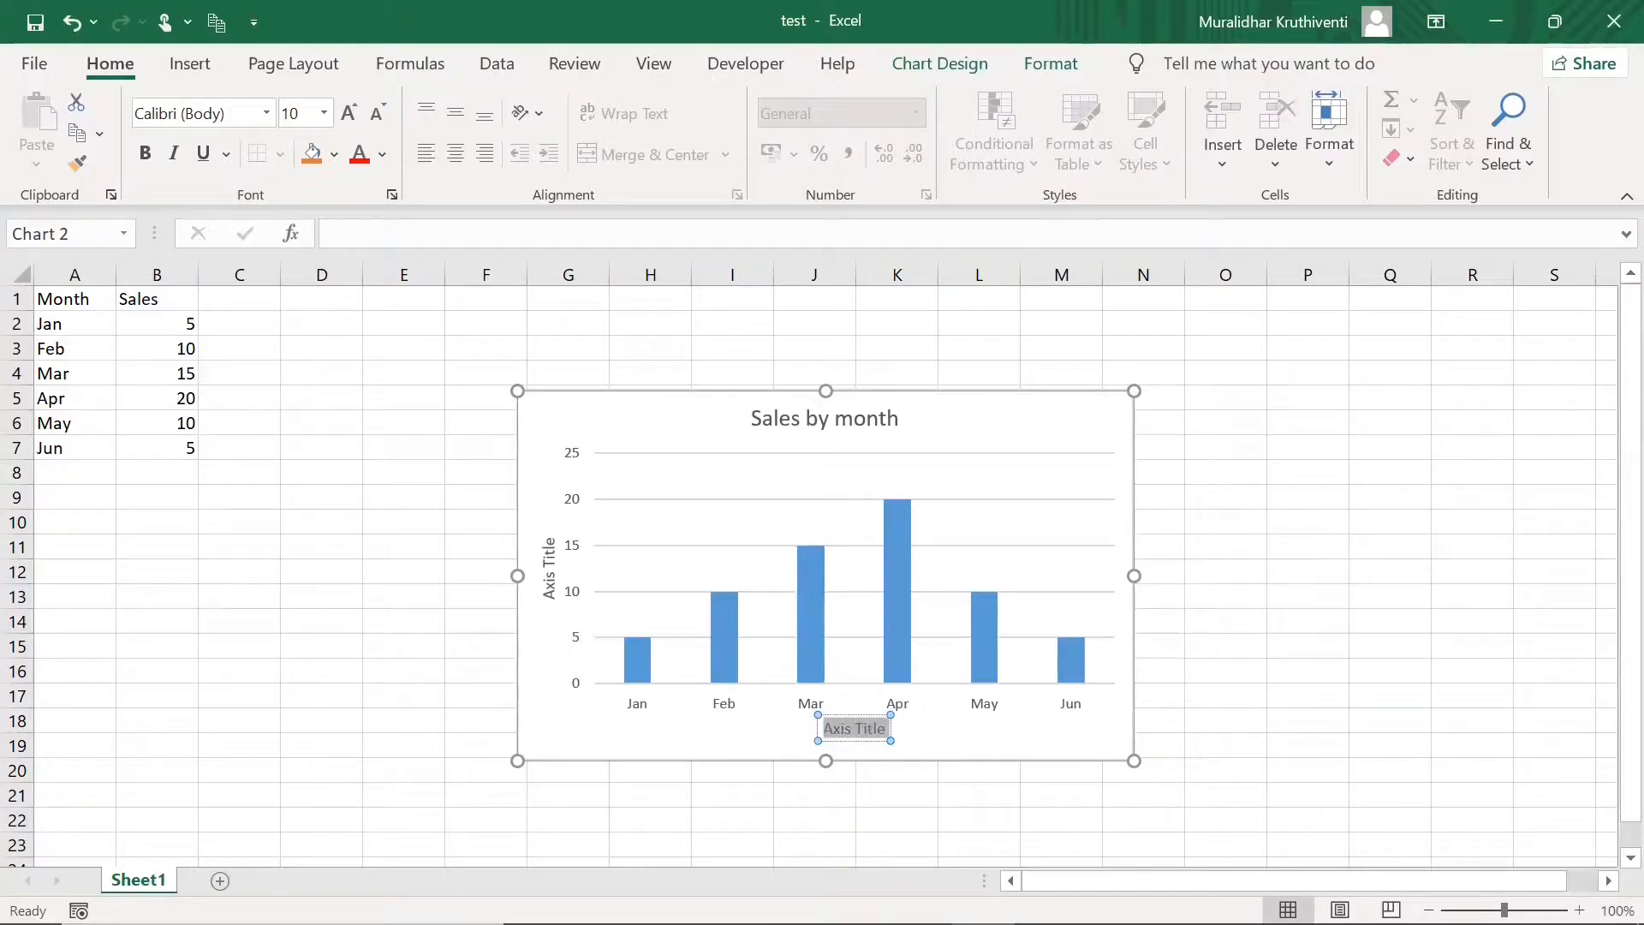
type("Month")
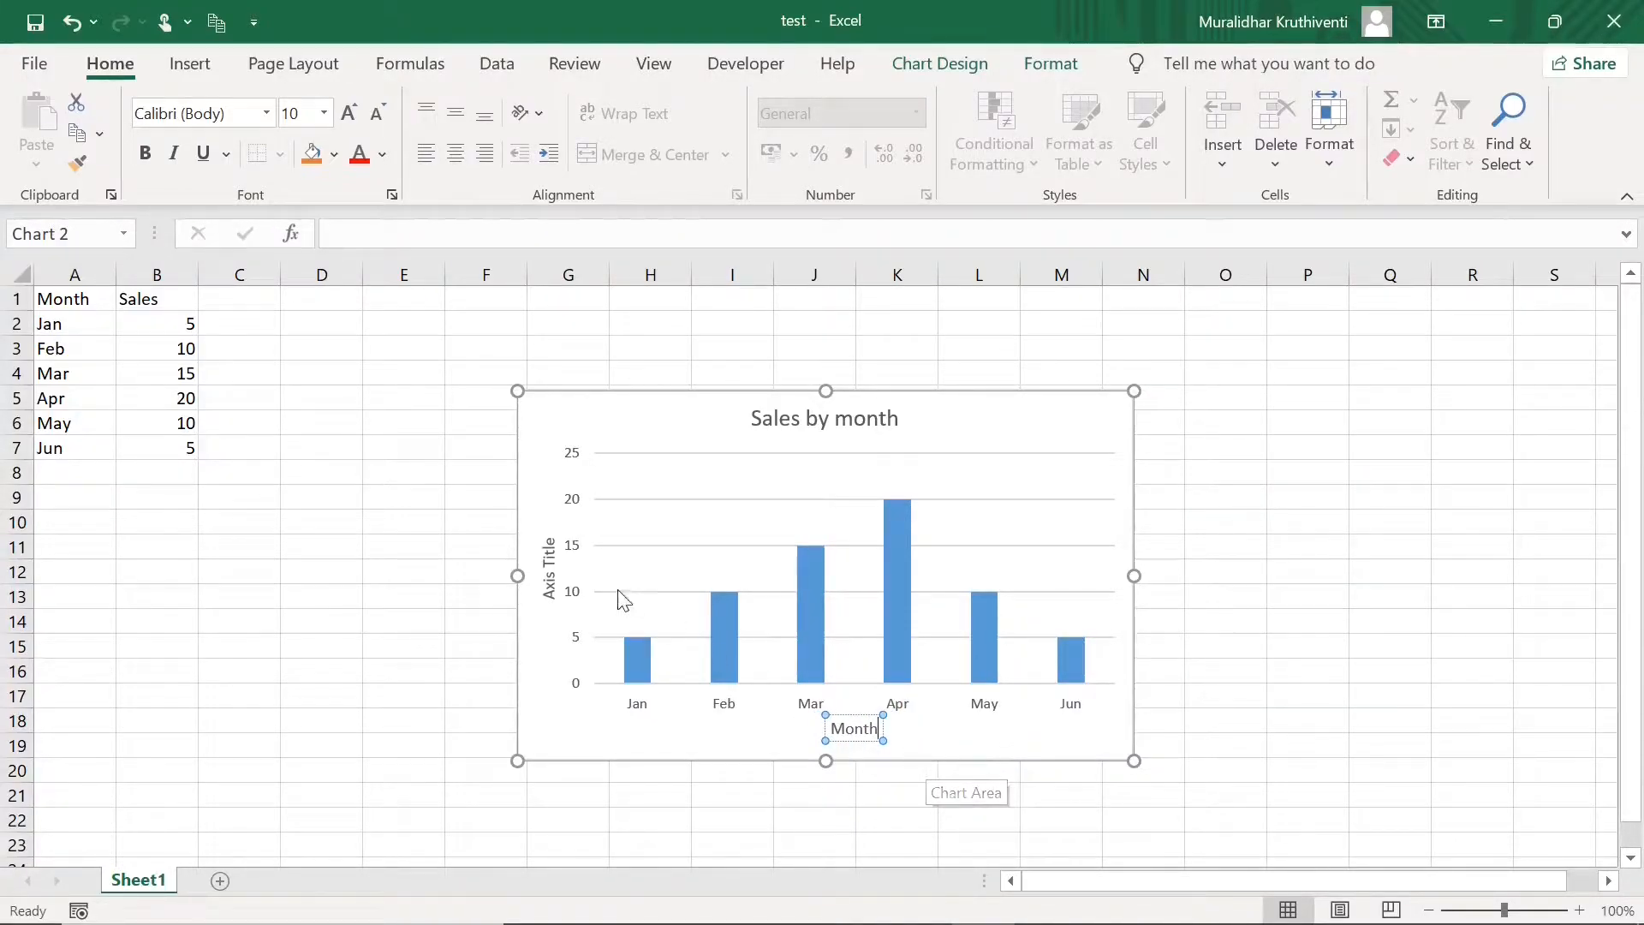
Set the vertical axis title of the chart to "Sales".
left_click(549, 572)
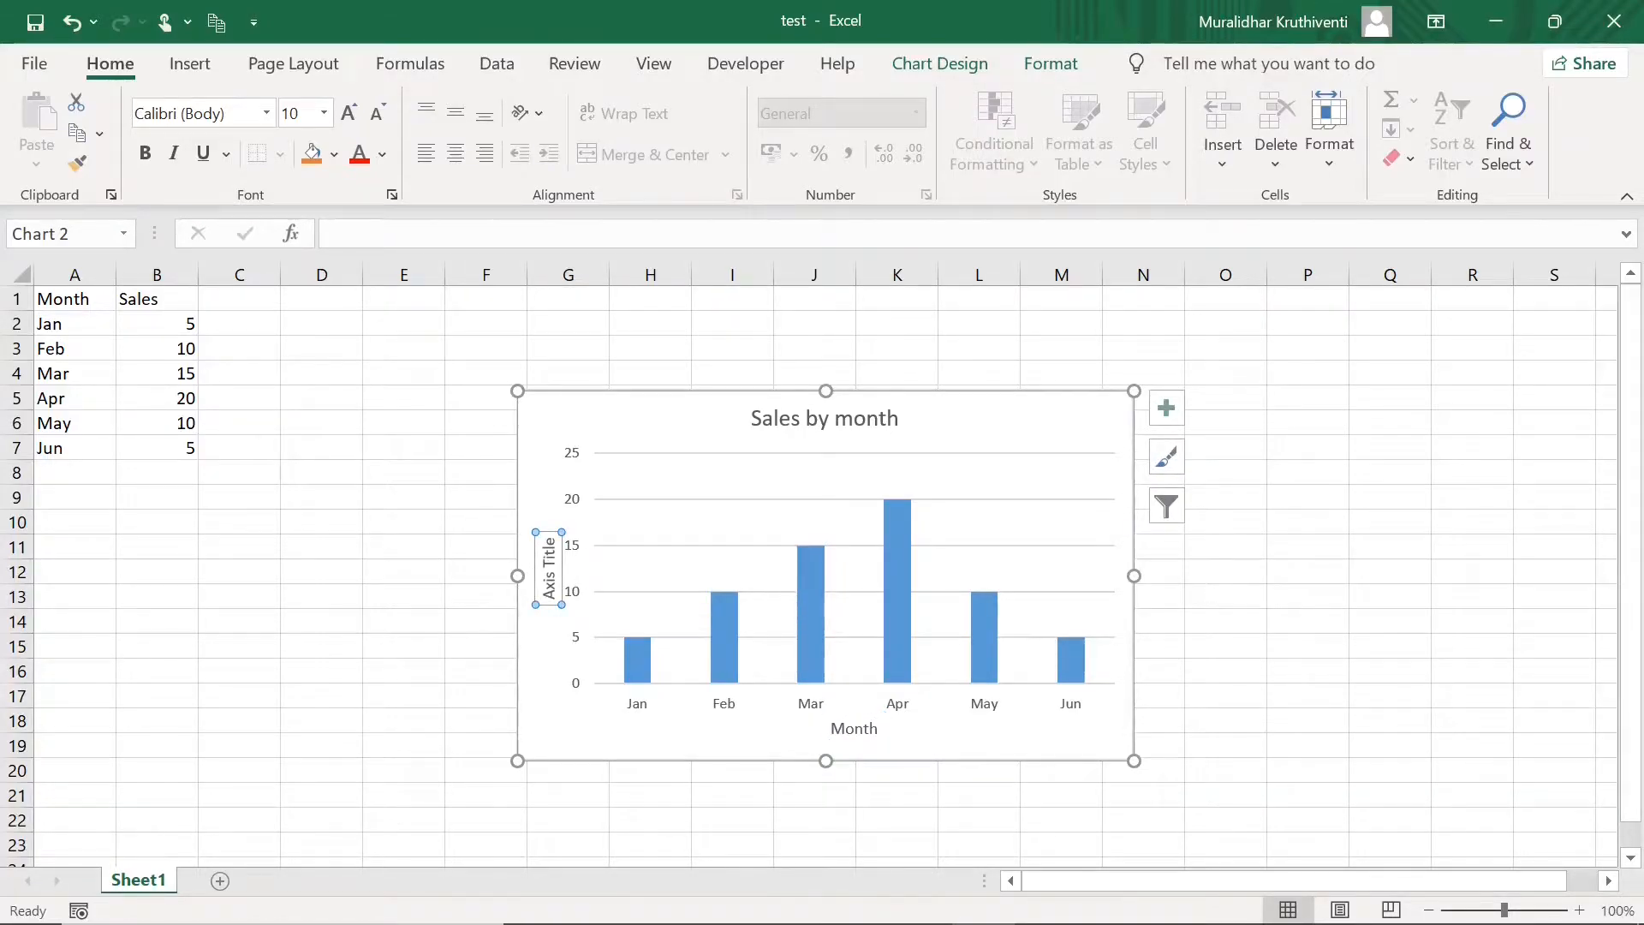
type("Sa")
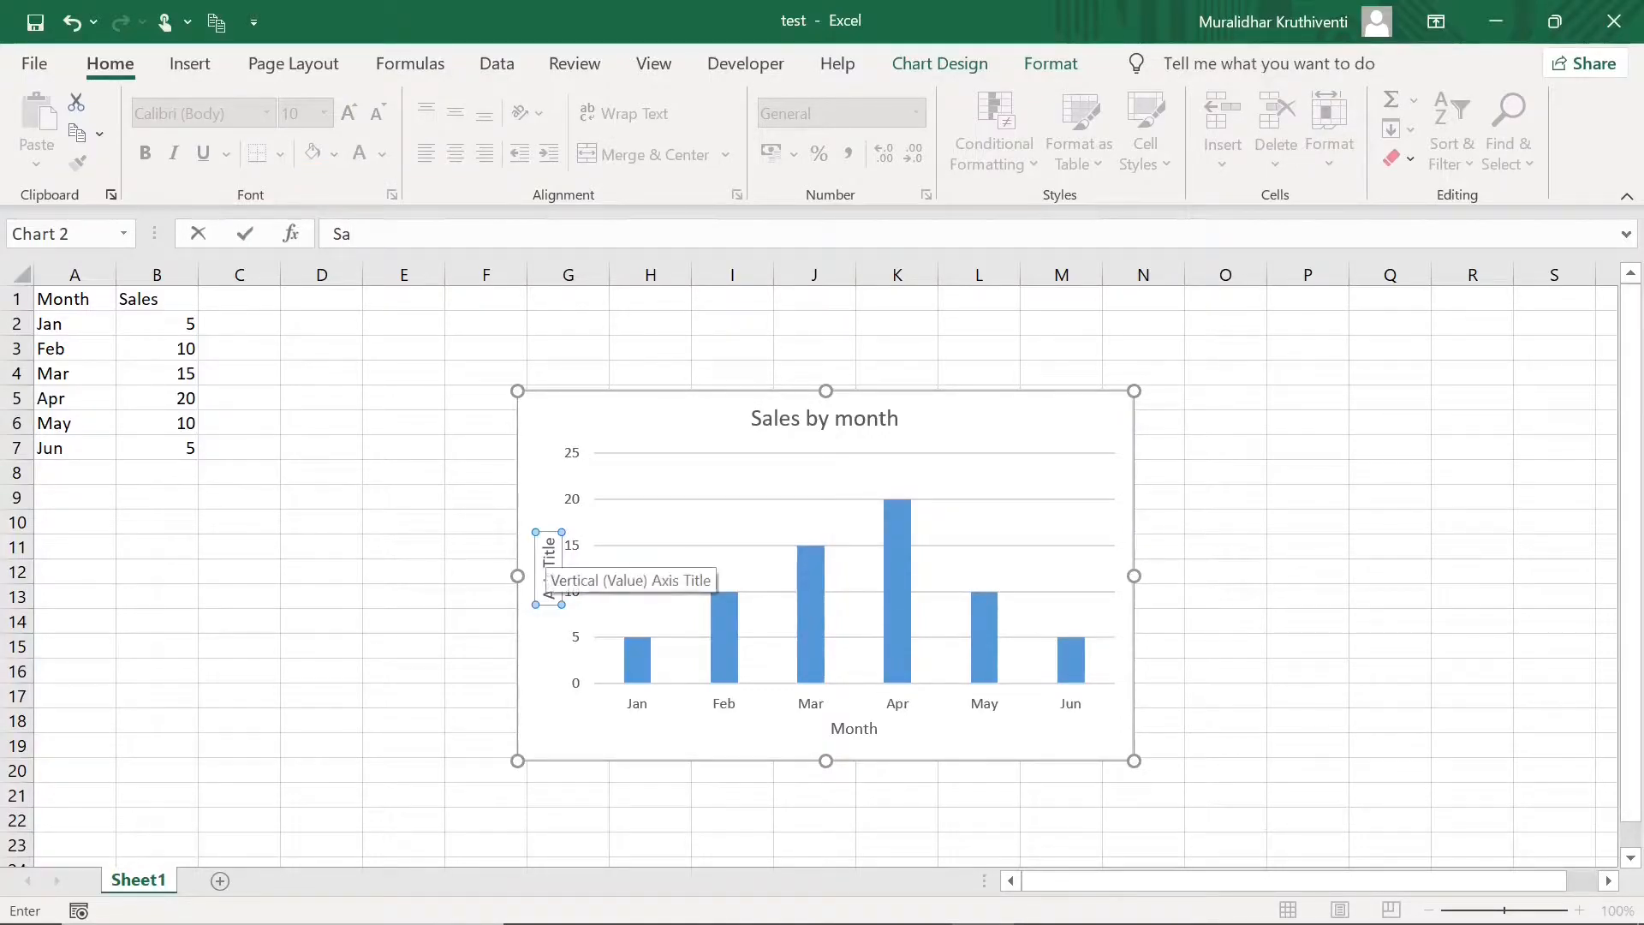
key("Return")
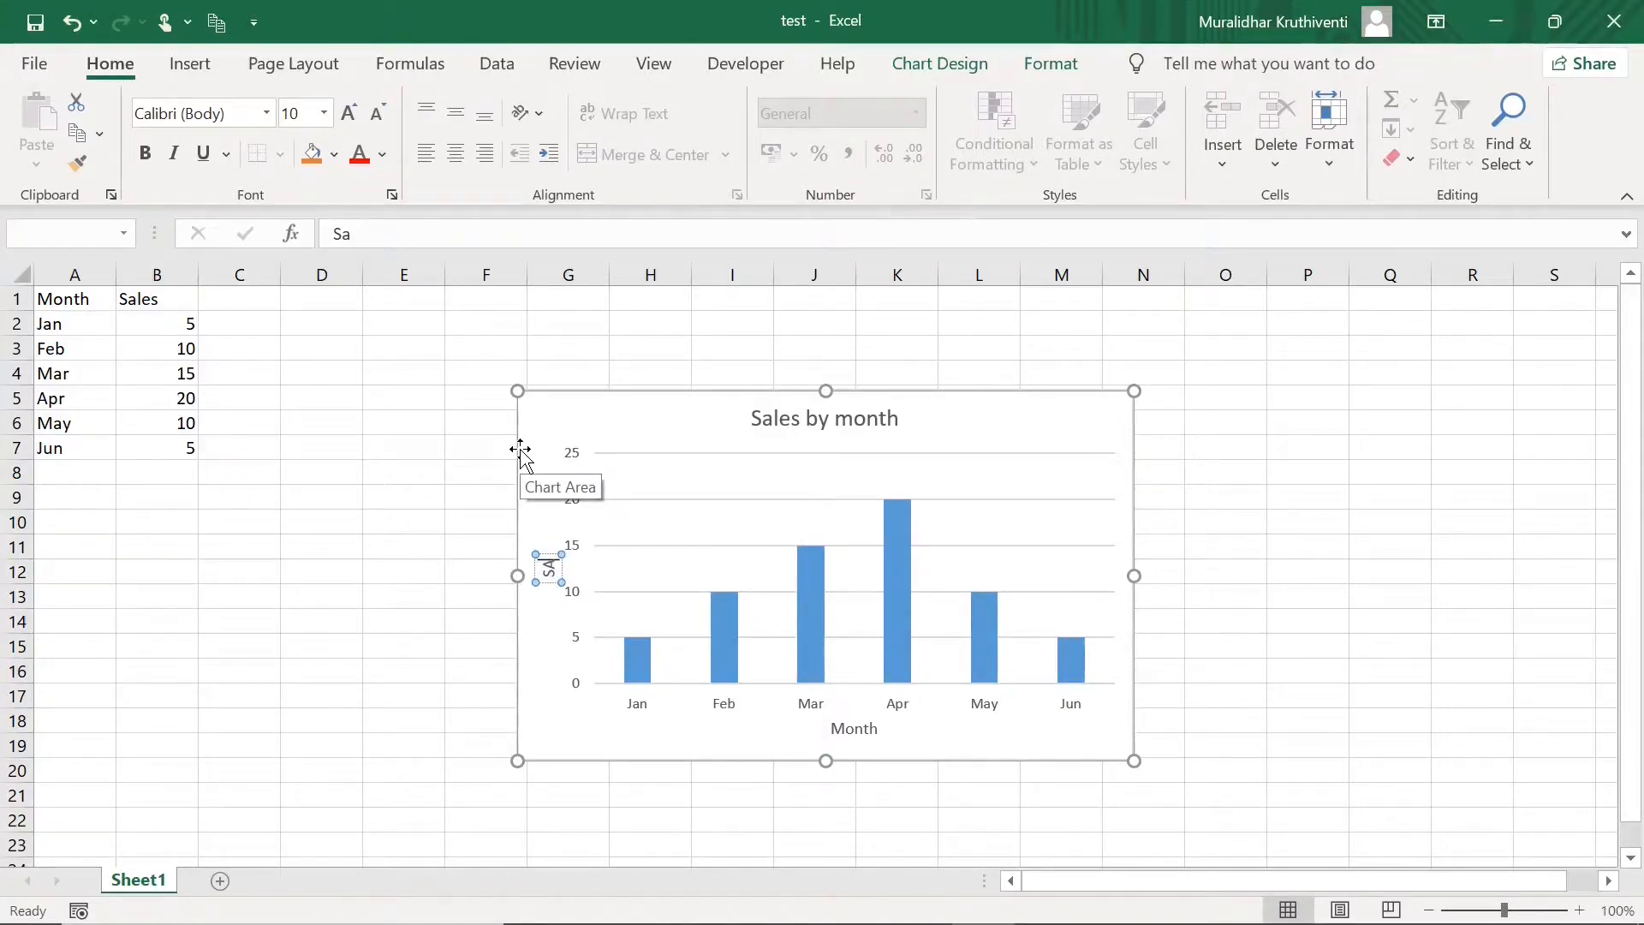
type("les")
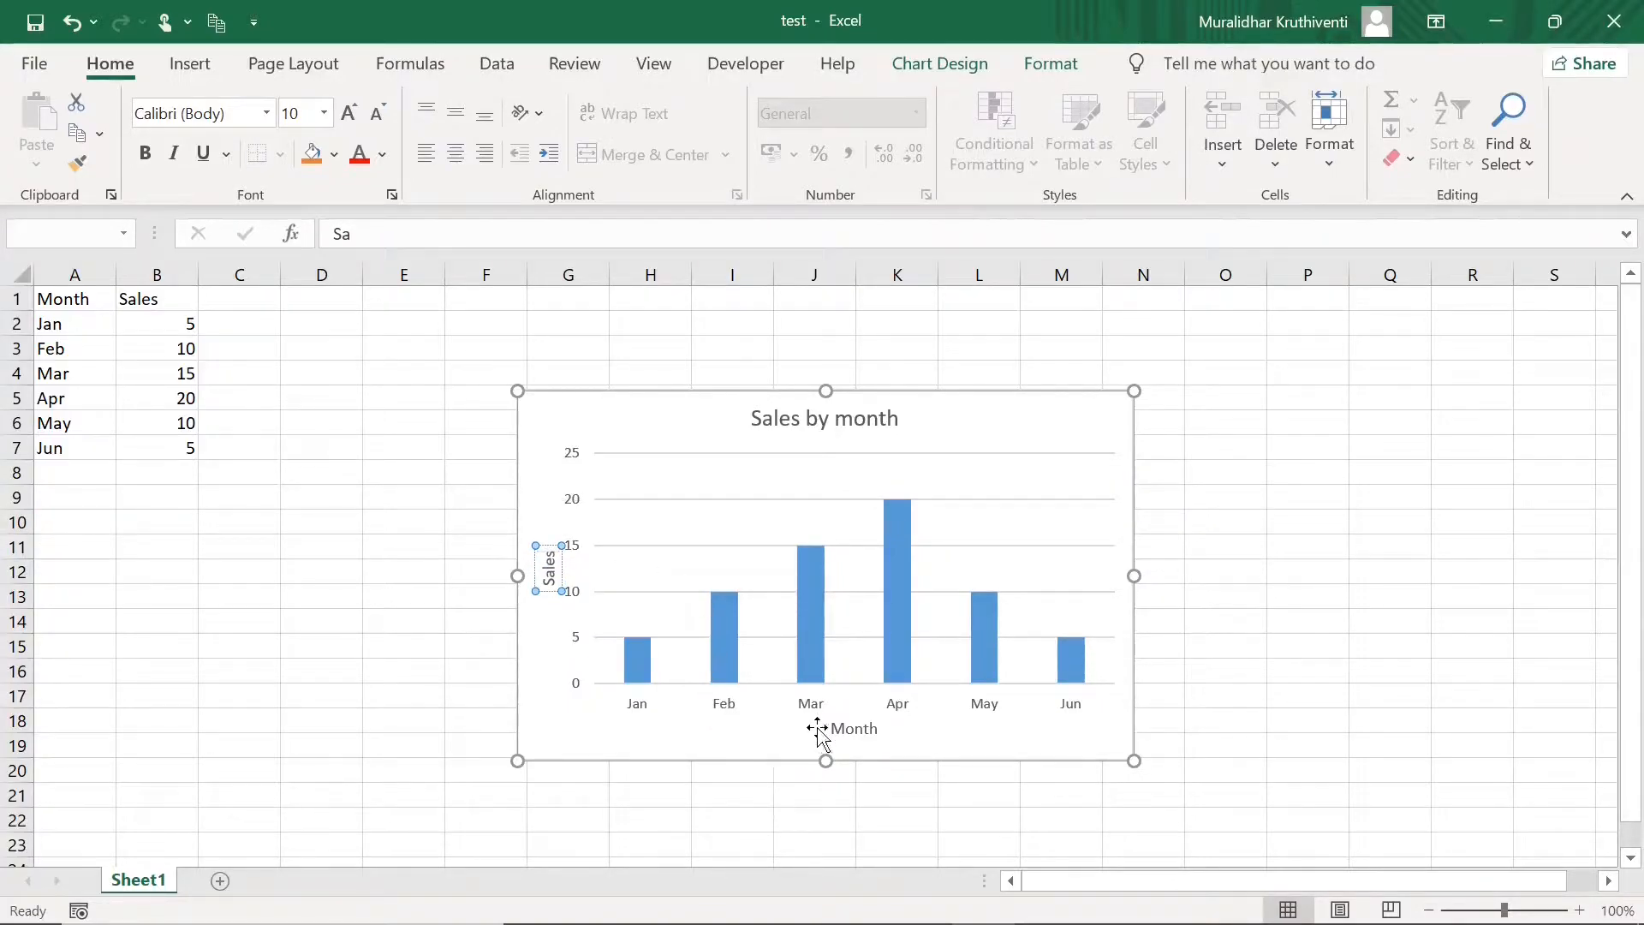
left_click(976, 569)
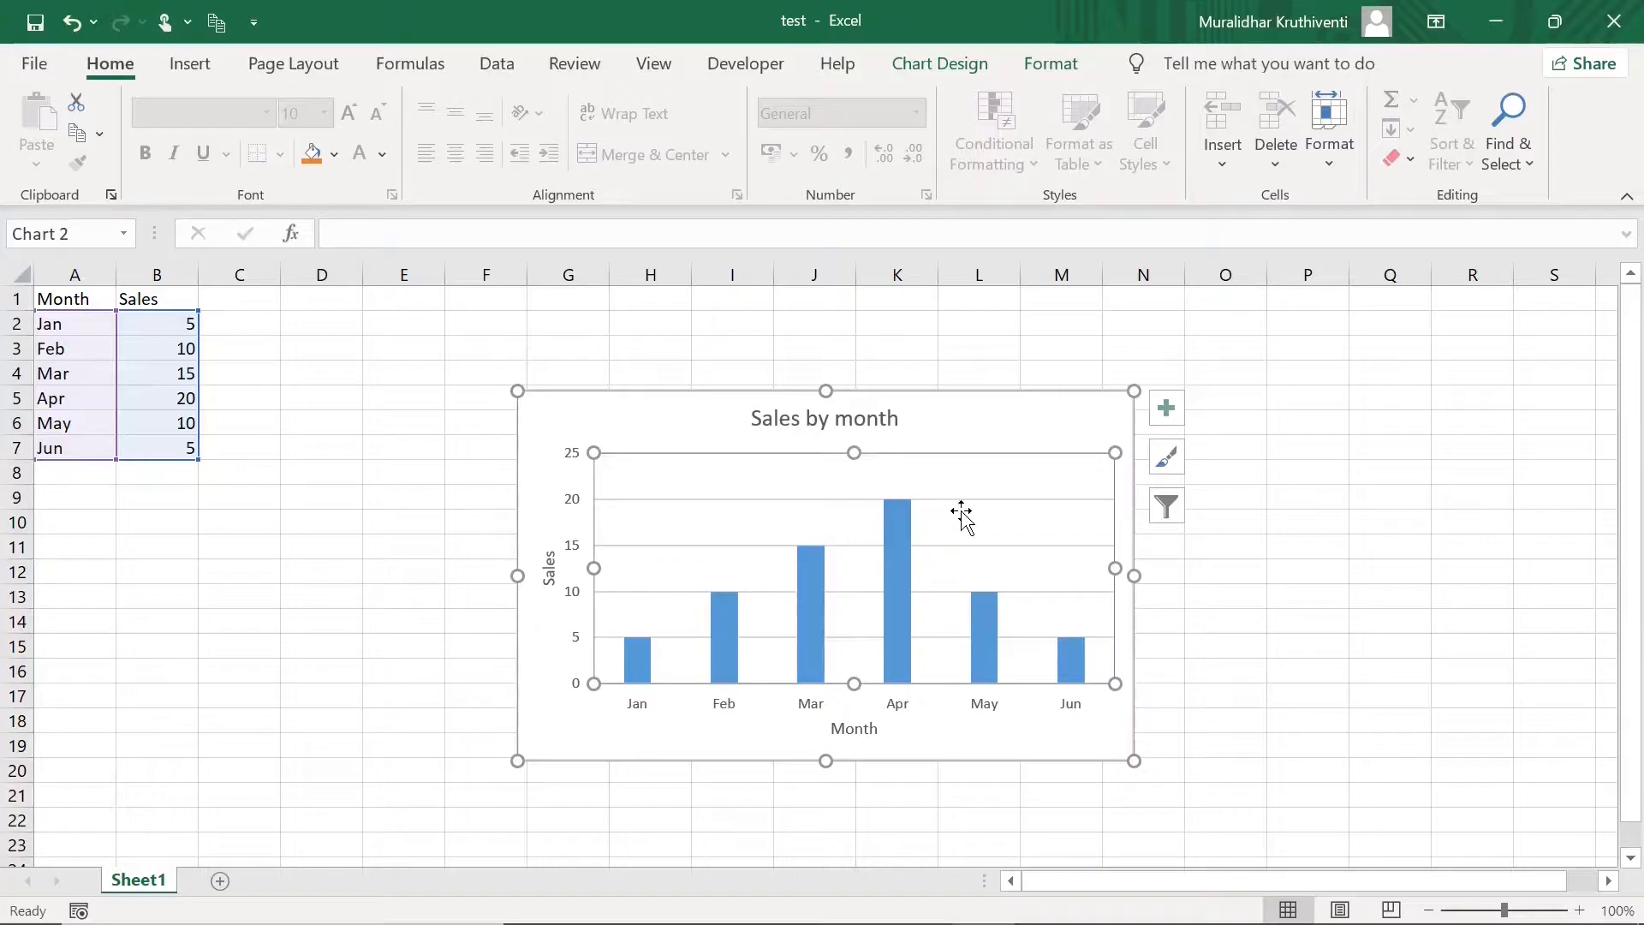
Add data labels to the columns of the sales chart.
left_click(1168, 419)
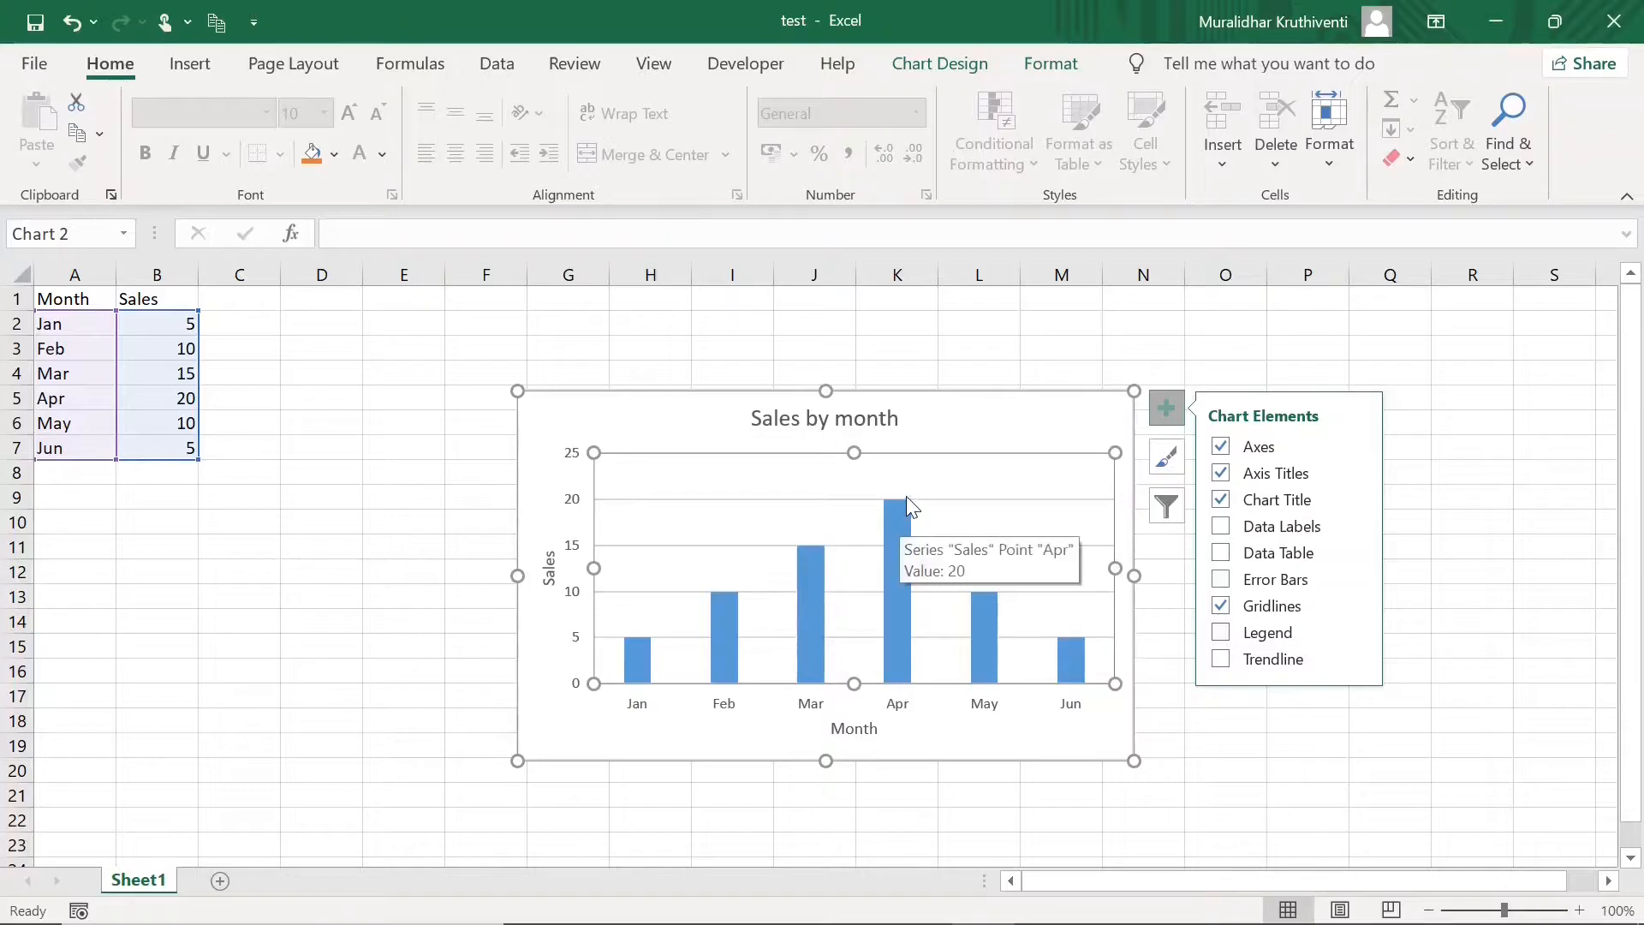
mouse_move(900, 500)
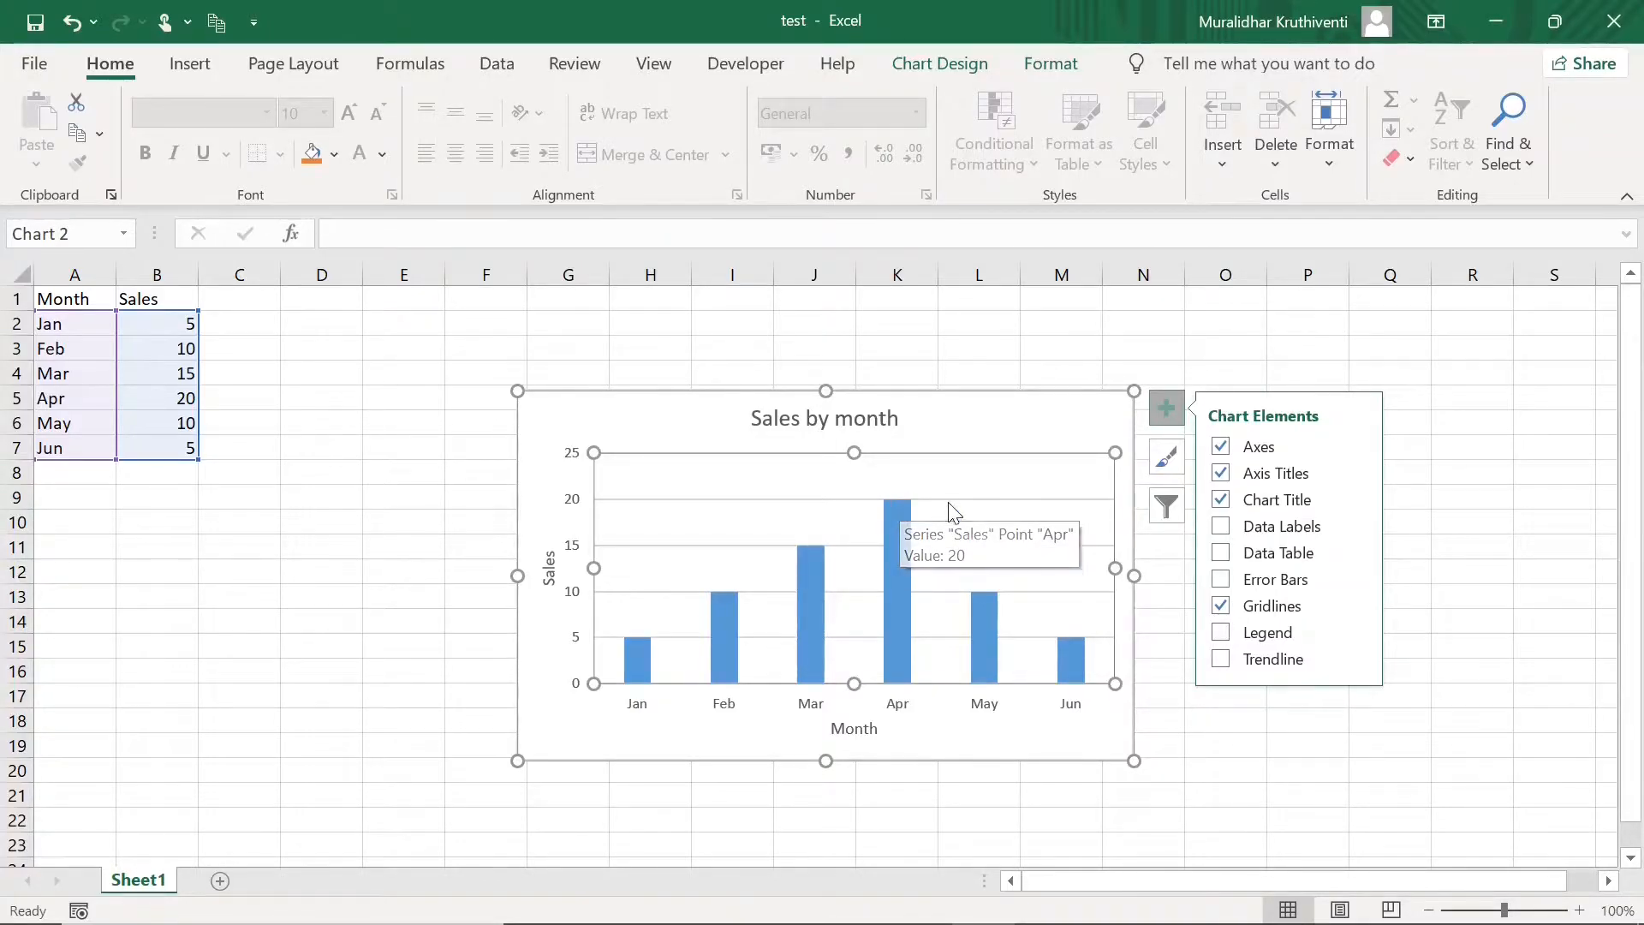
left_click(1221, 526)
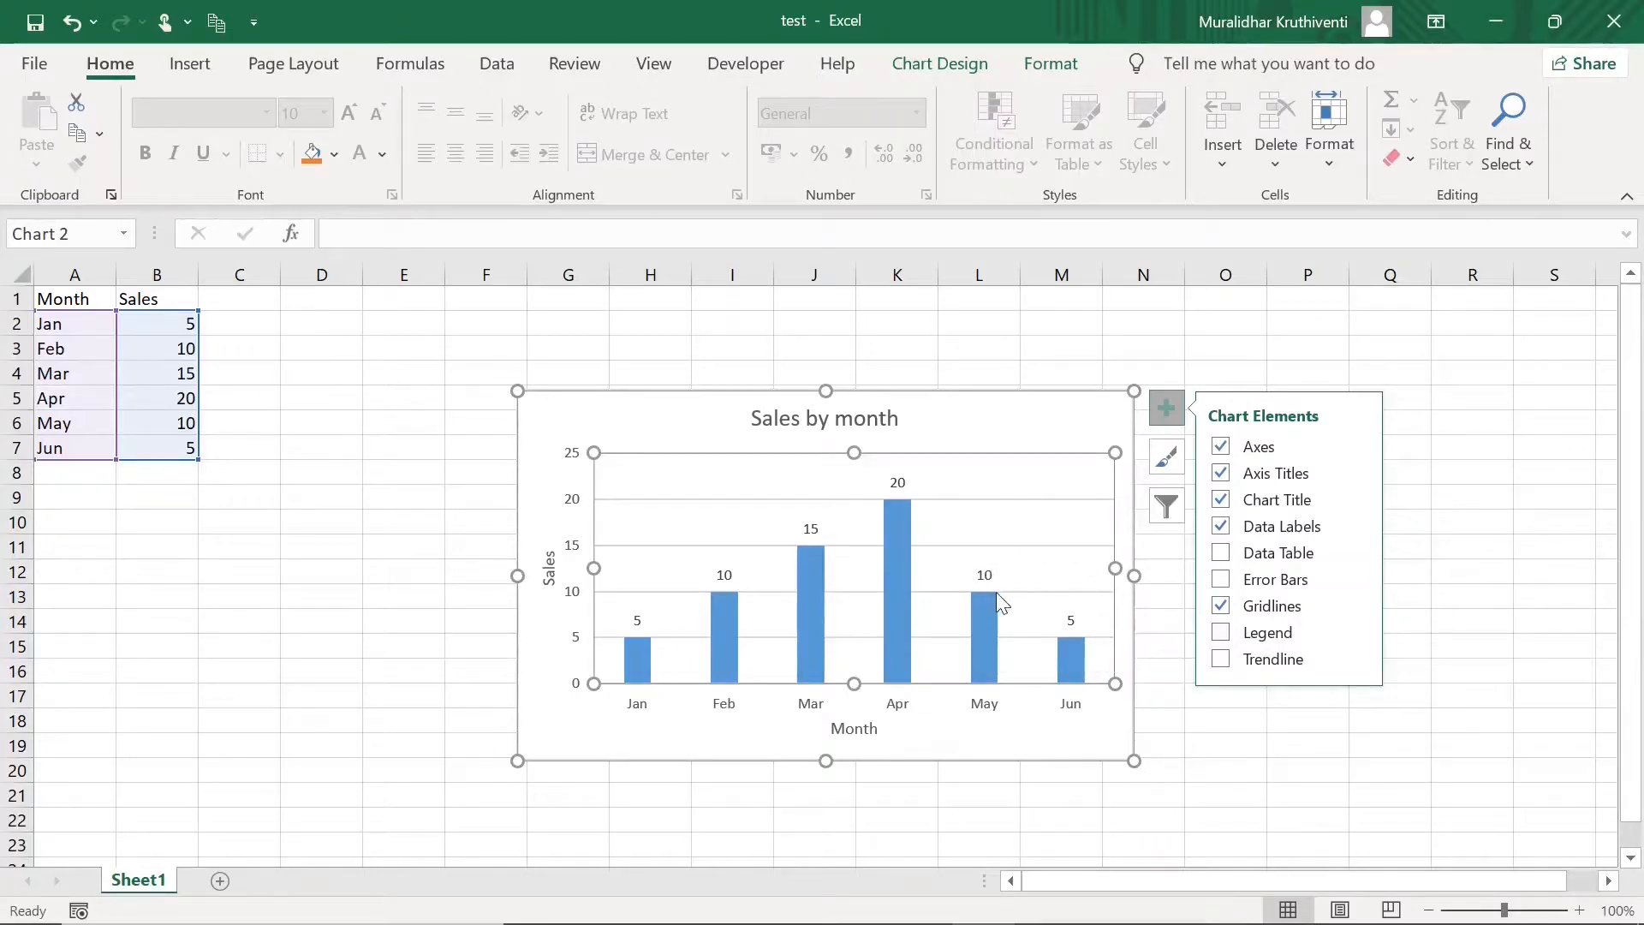
Try out a data table and a trendline on the chart, removing each one again.
left_click(1222, 553)
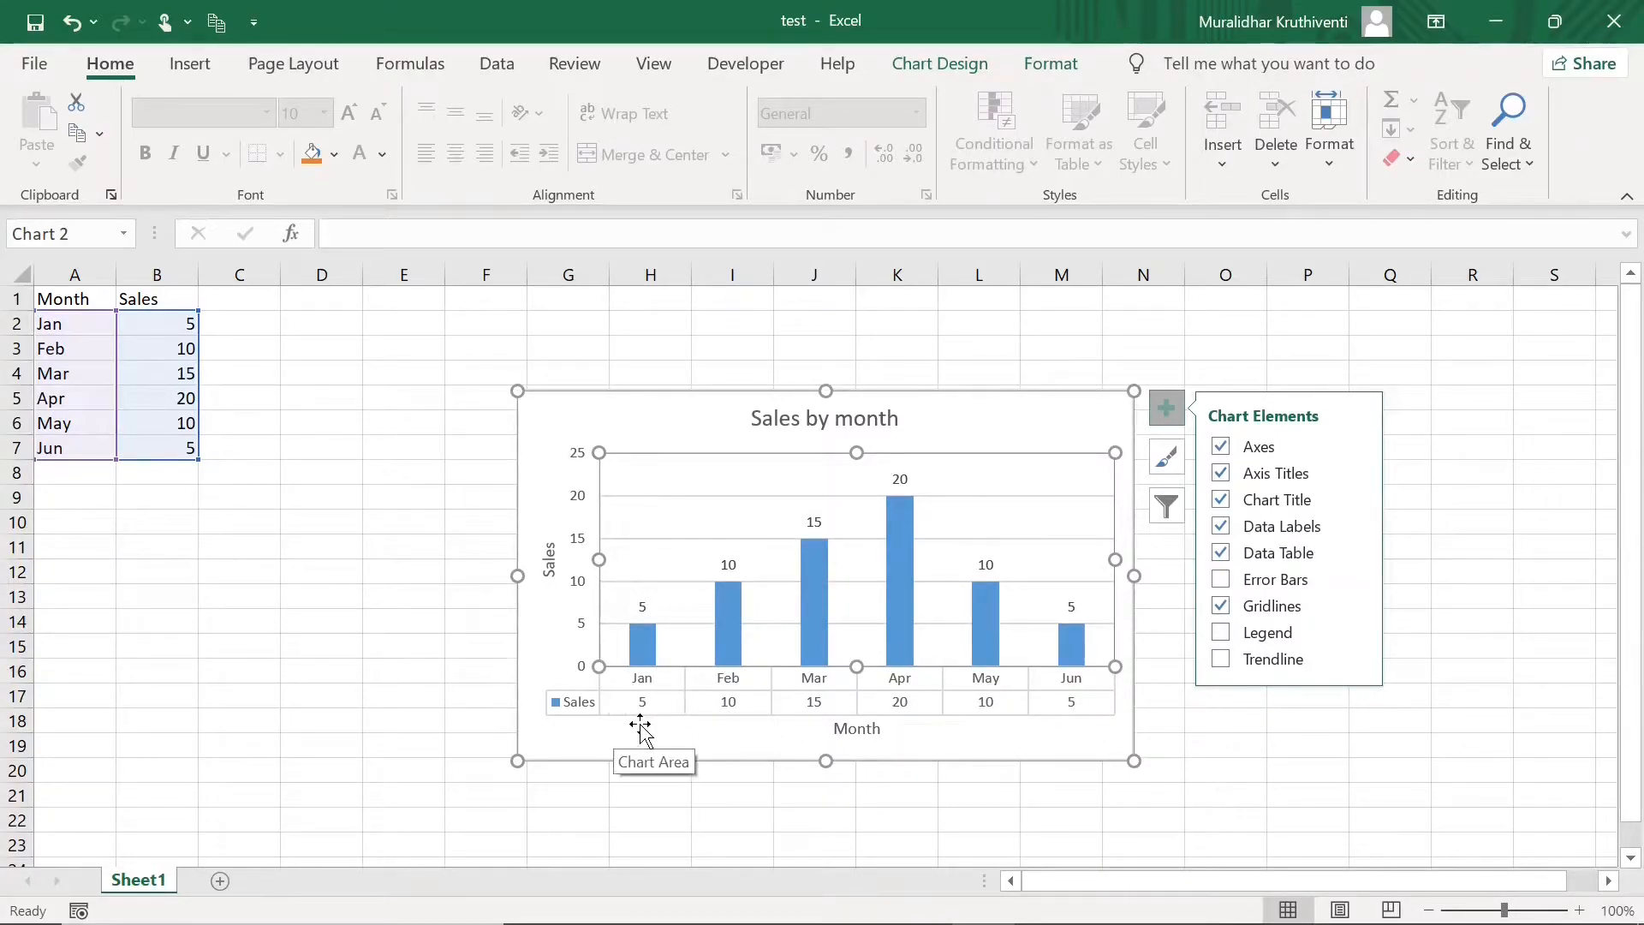
left_click(1223, 552)
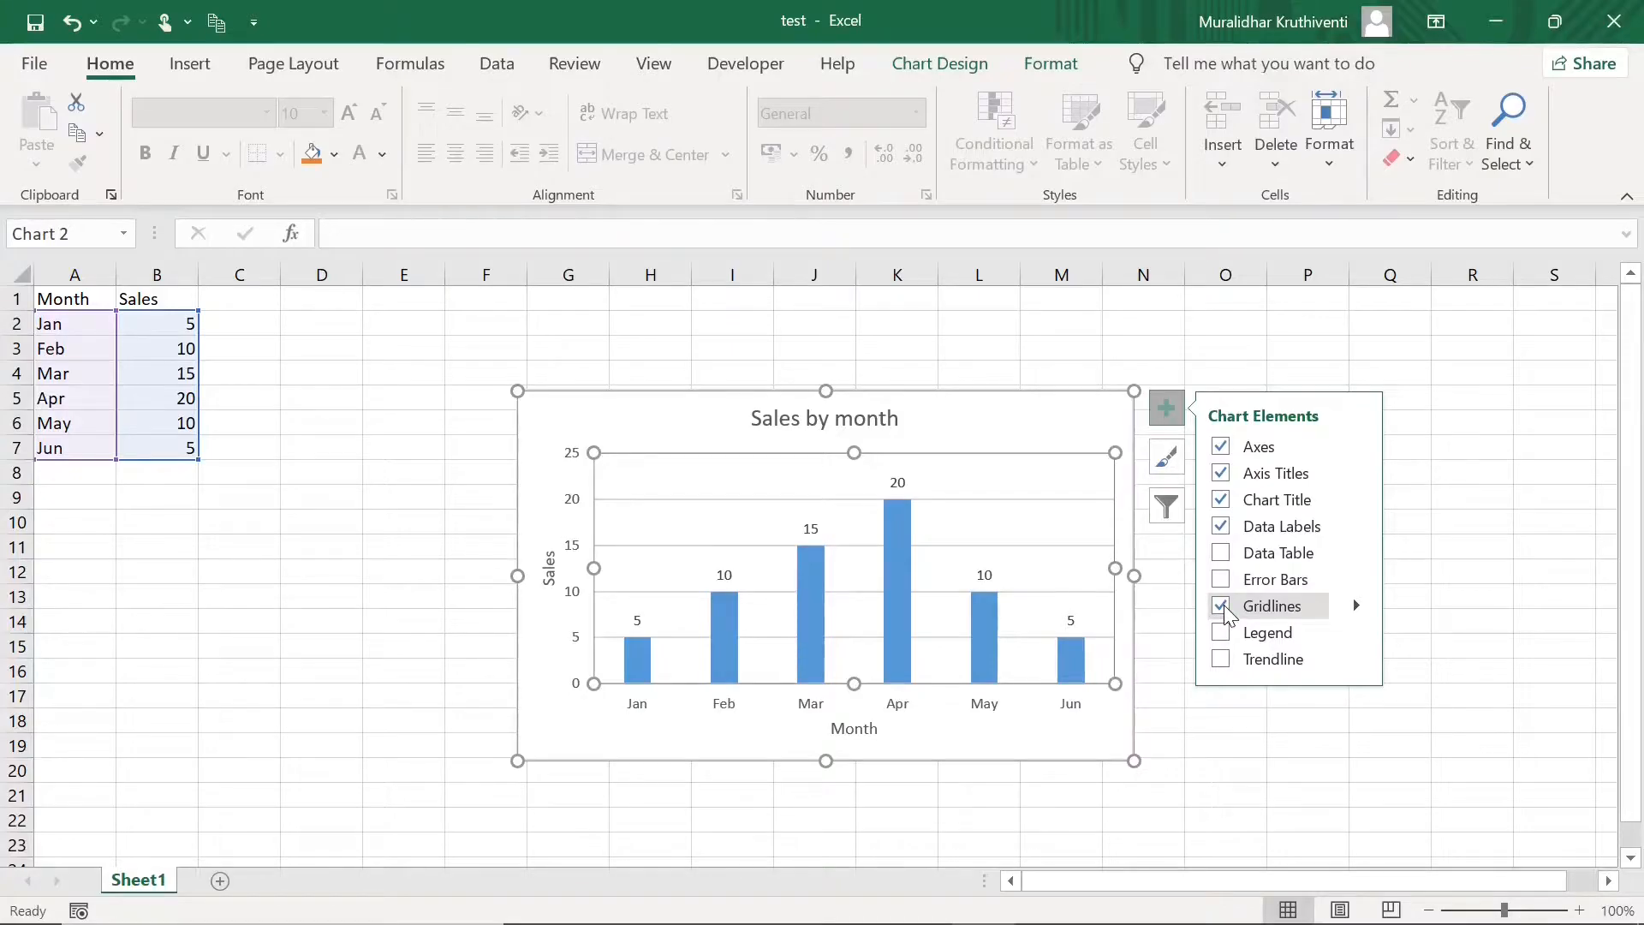
left_click(1221, 660)
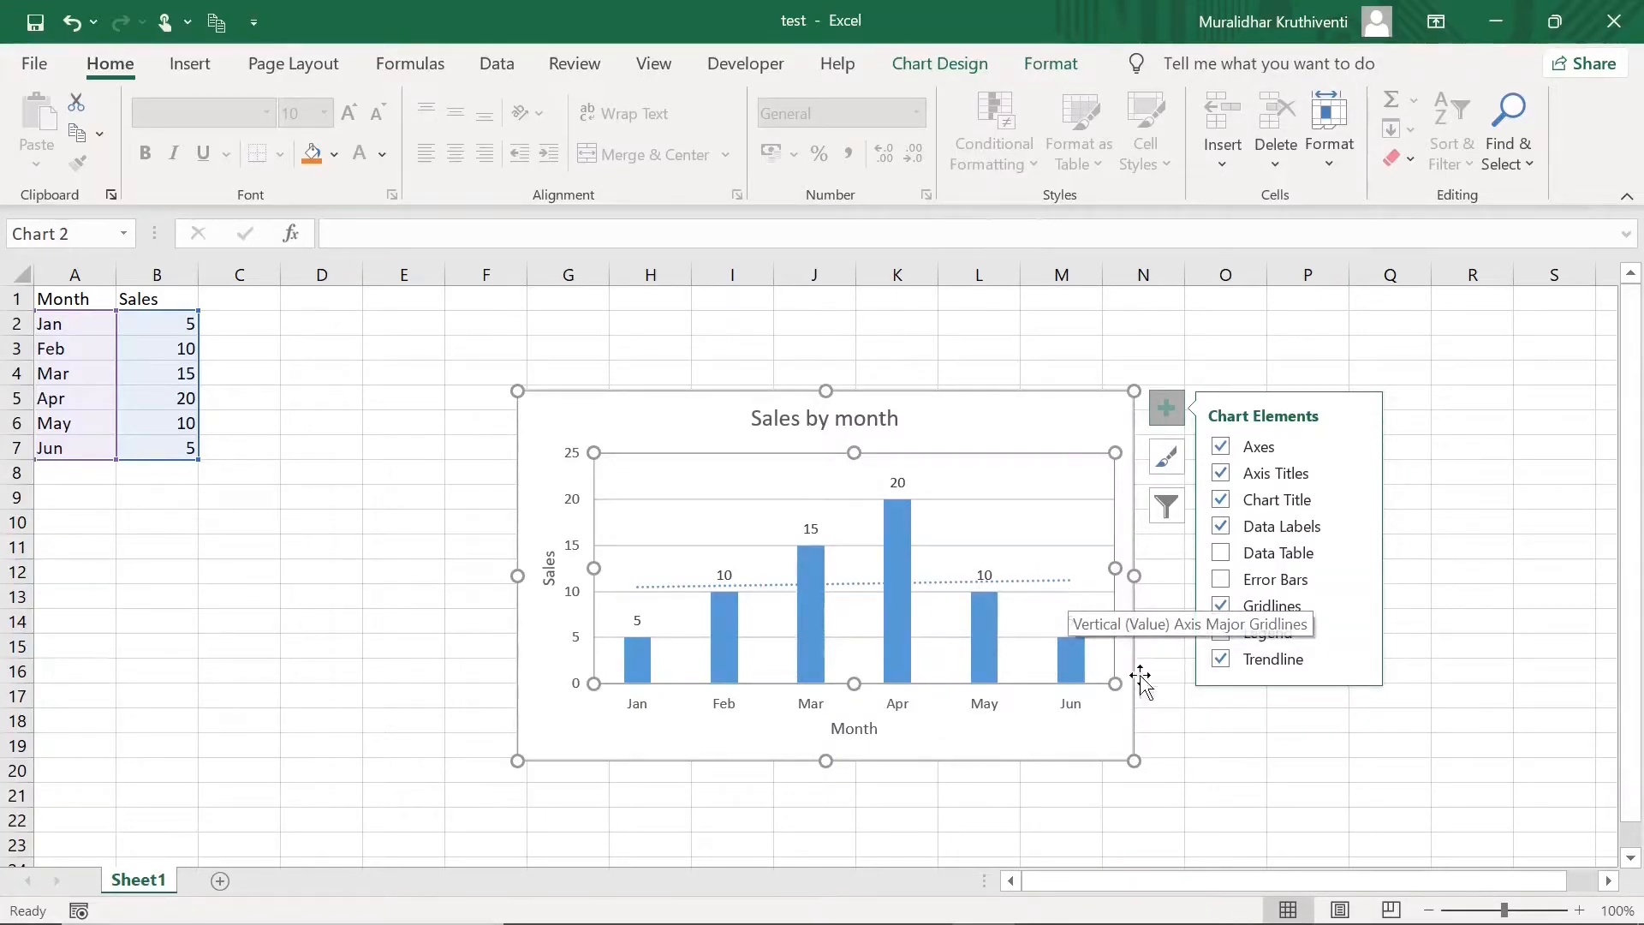
left_click(1221, 659)
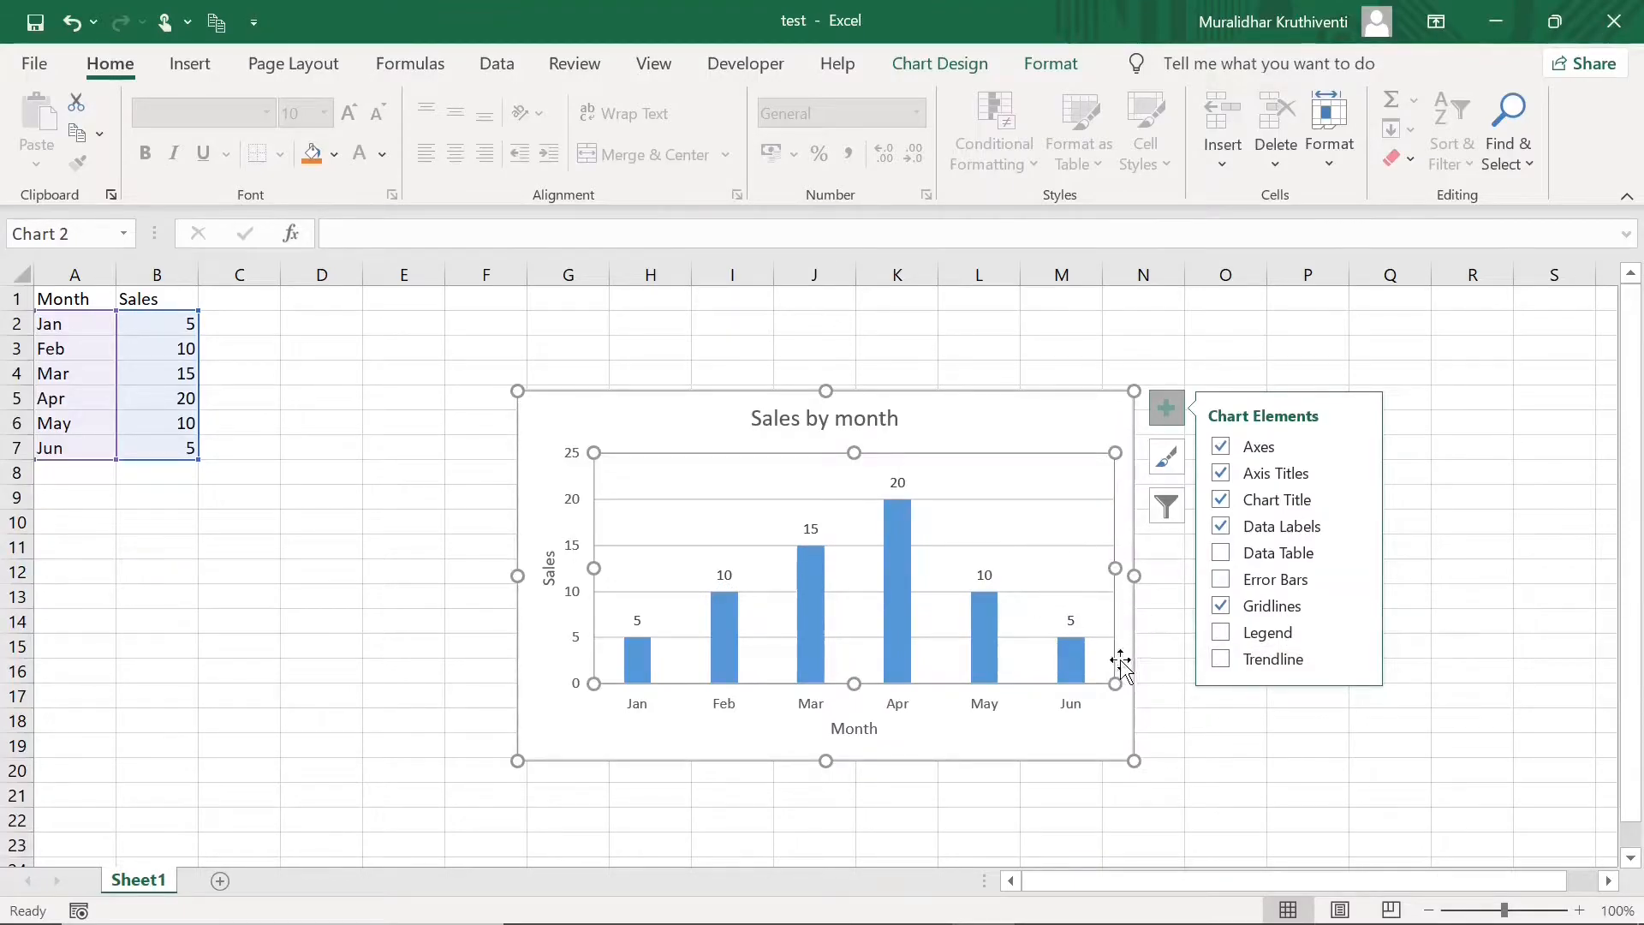
left_click(1006, 432)
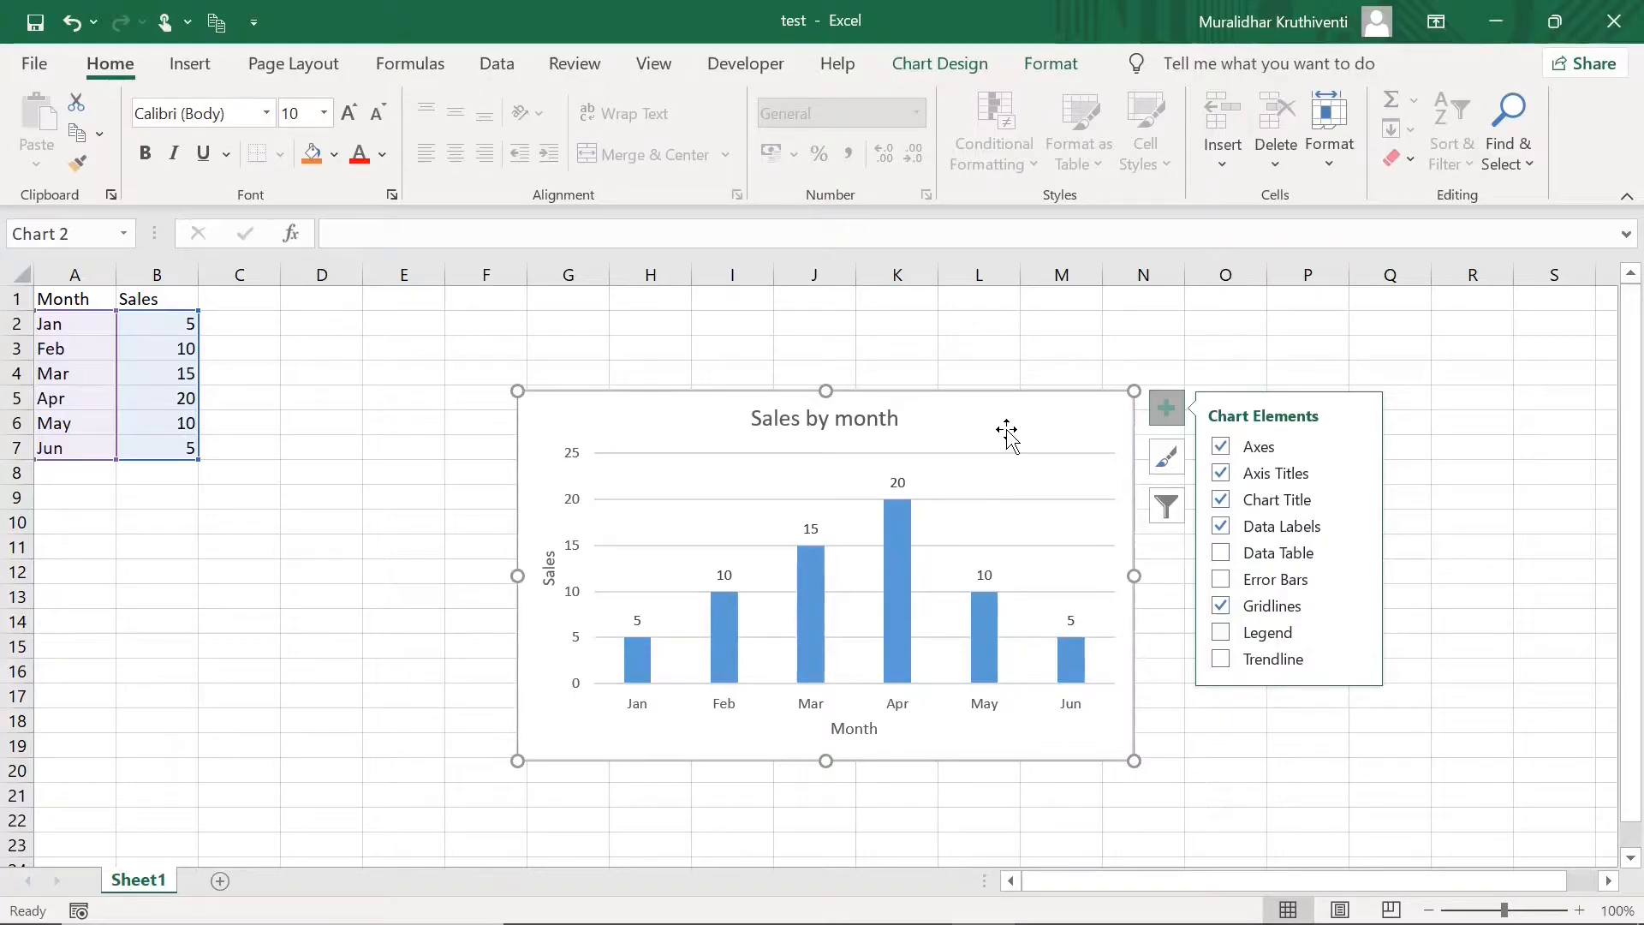
left_click(998, 488)
left_click(1165, 408)
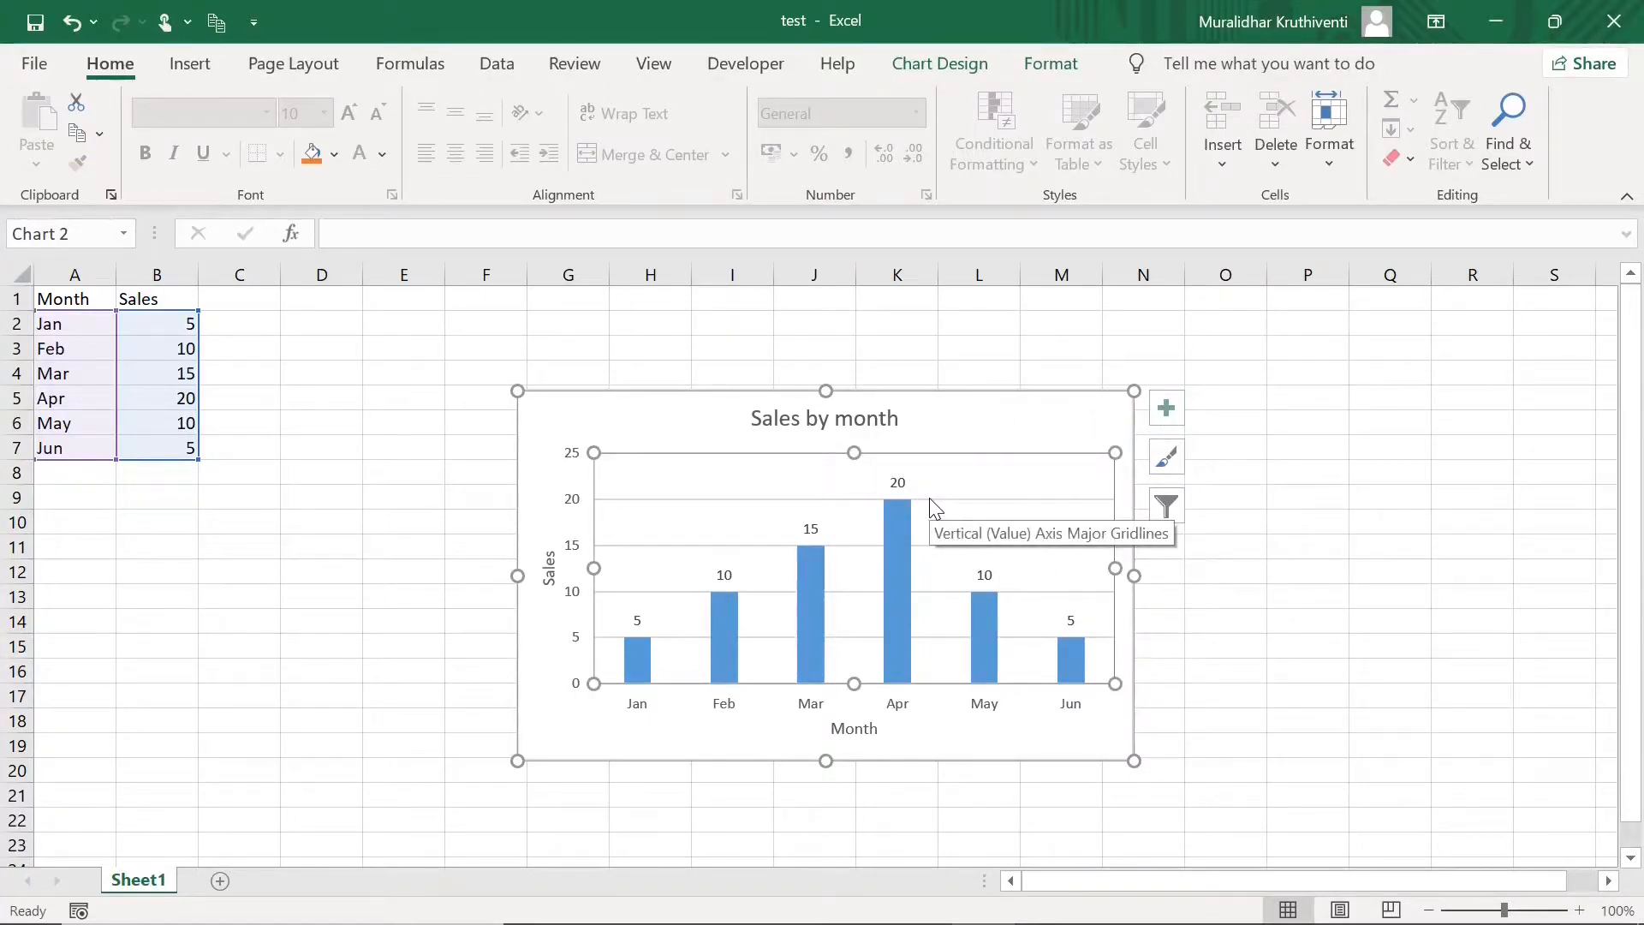
Enter the header "Profit" in cell C1, next to the Sales column.
left_click(243, 301)
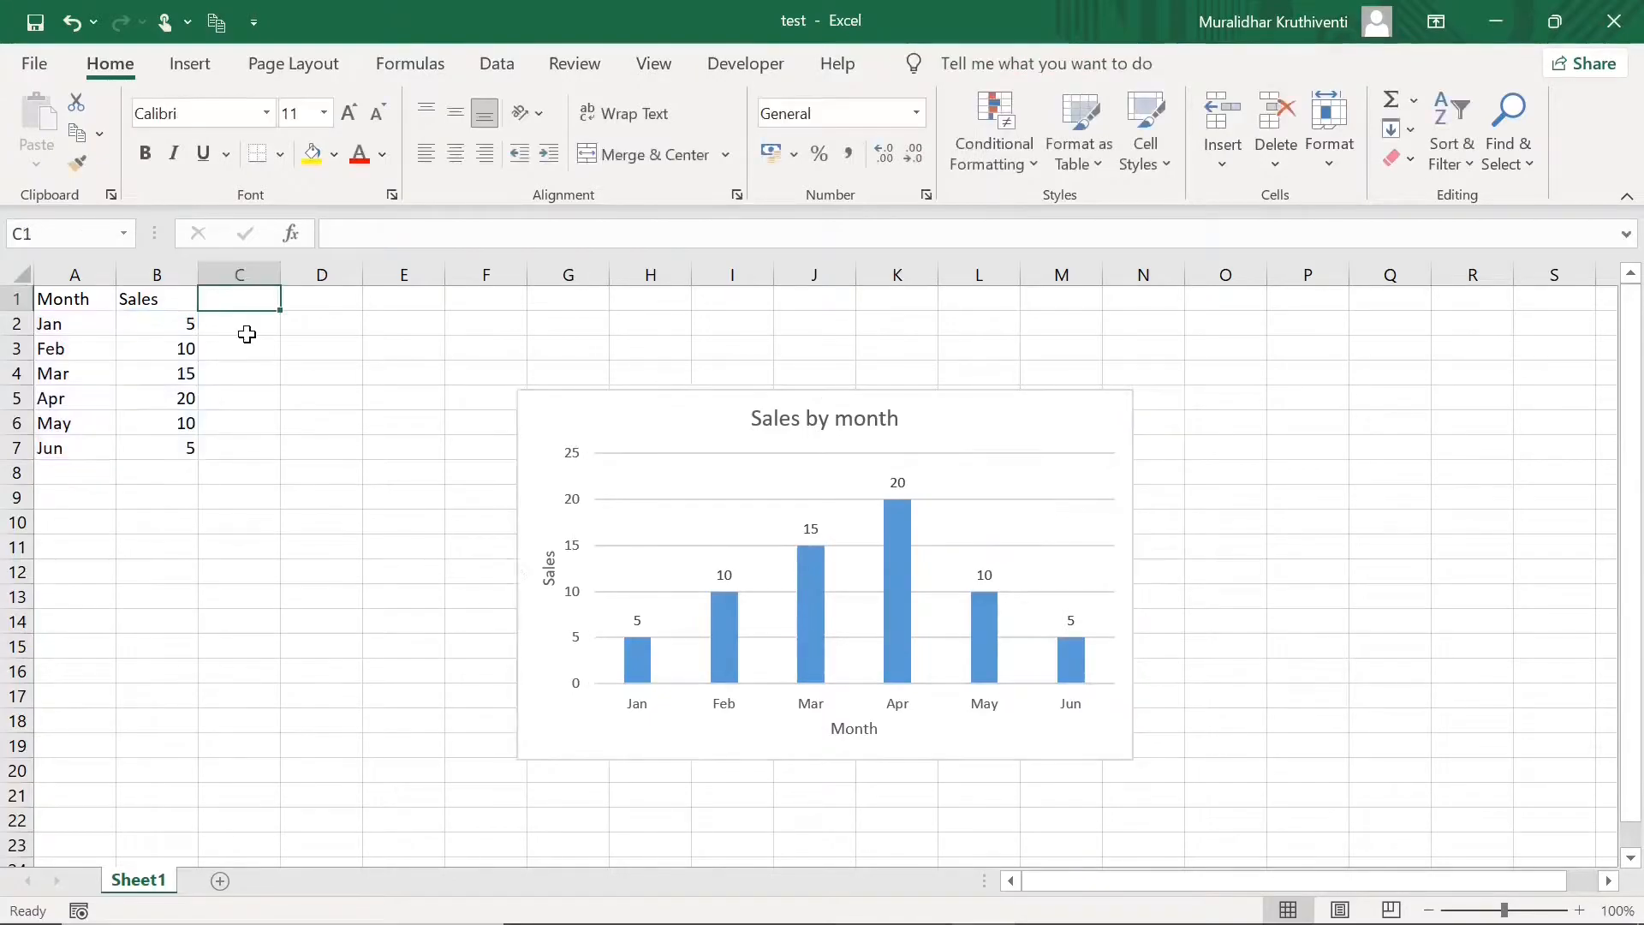
type("Profit")
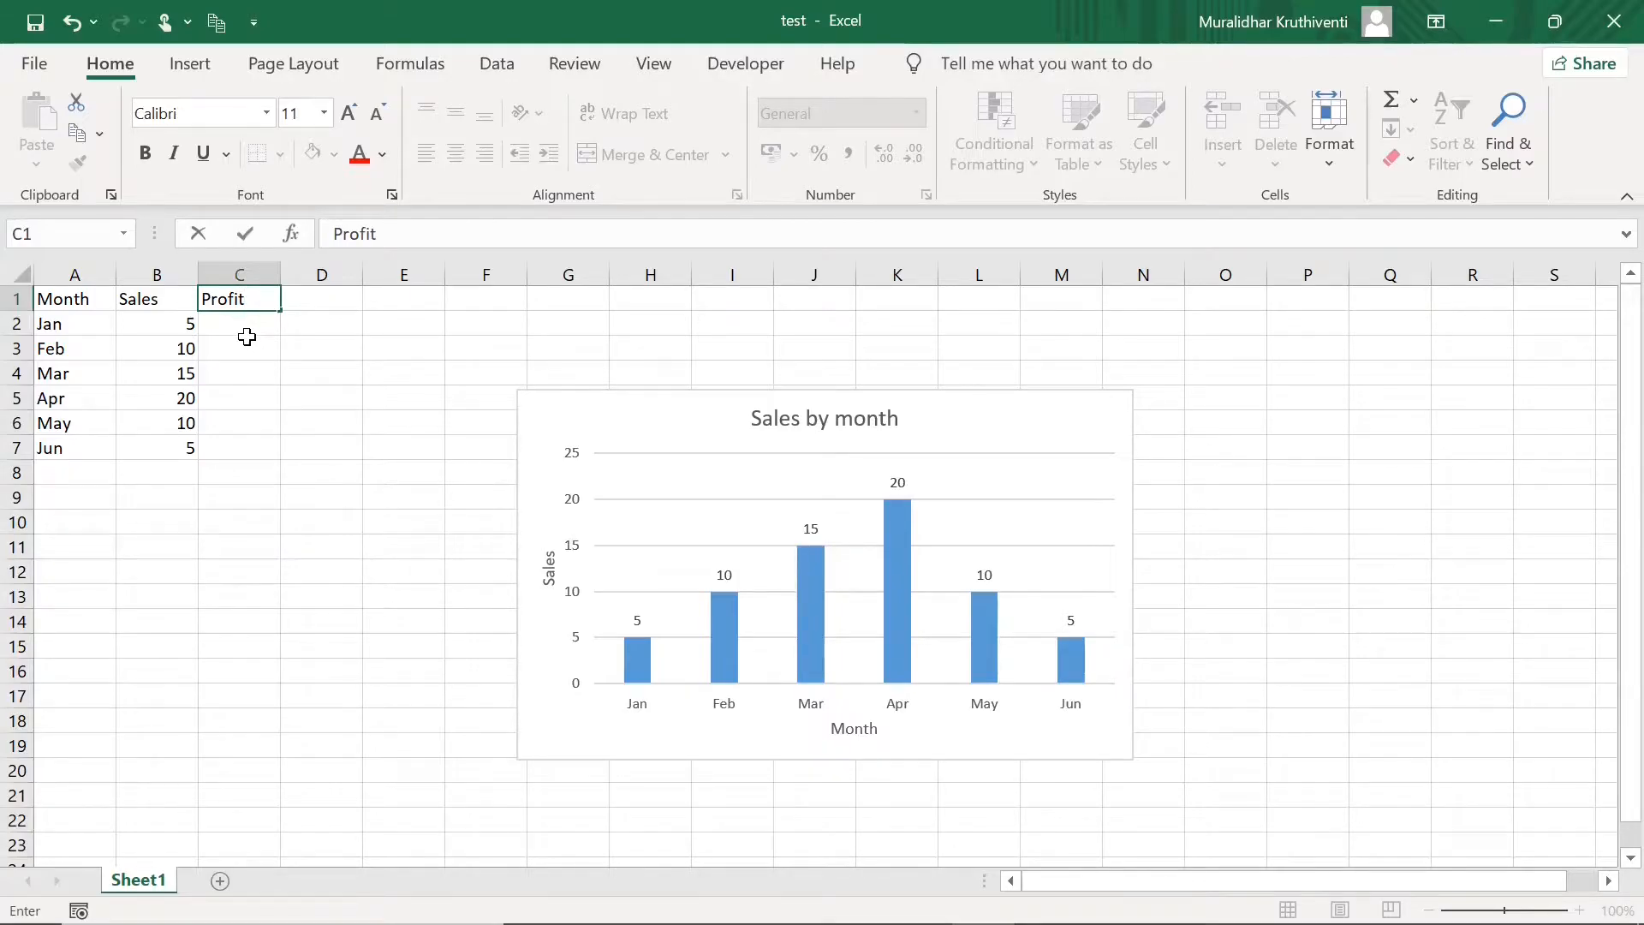
left_click(246, 338)
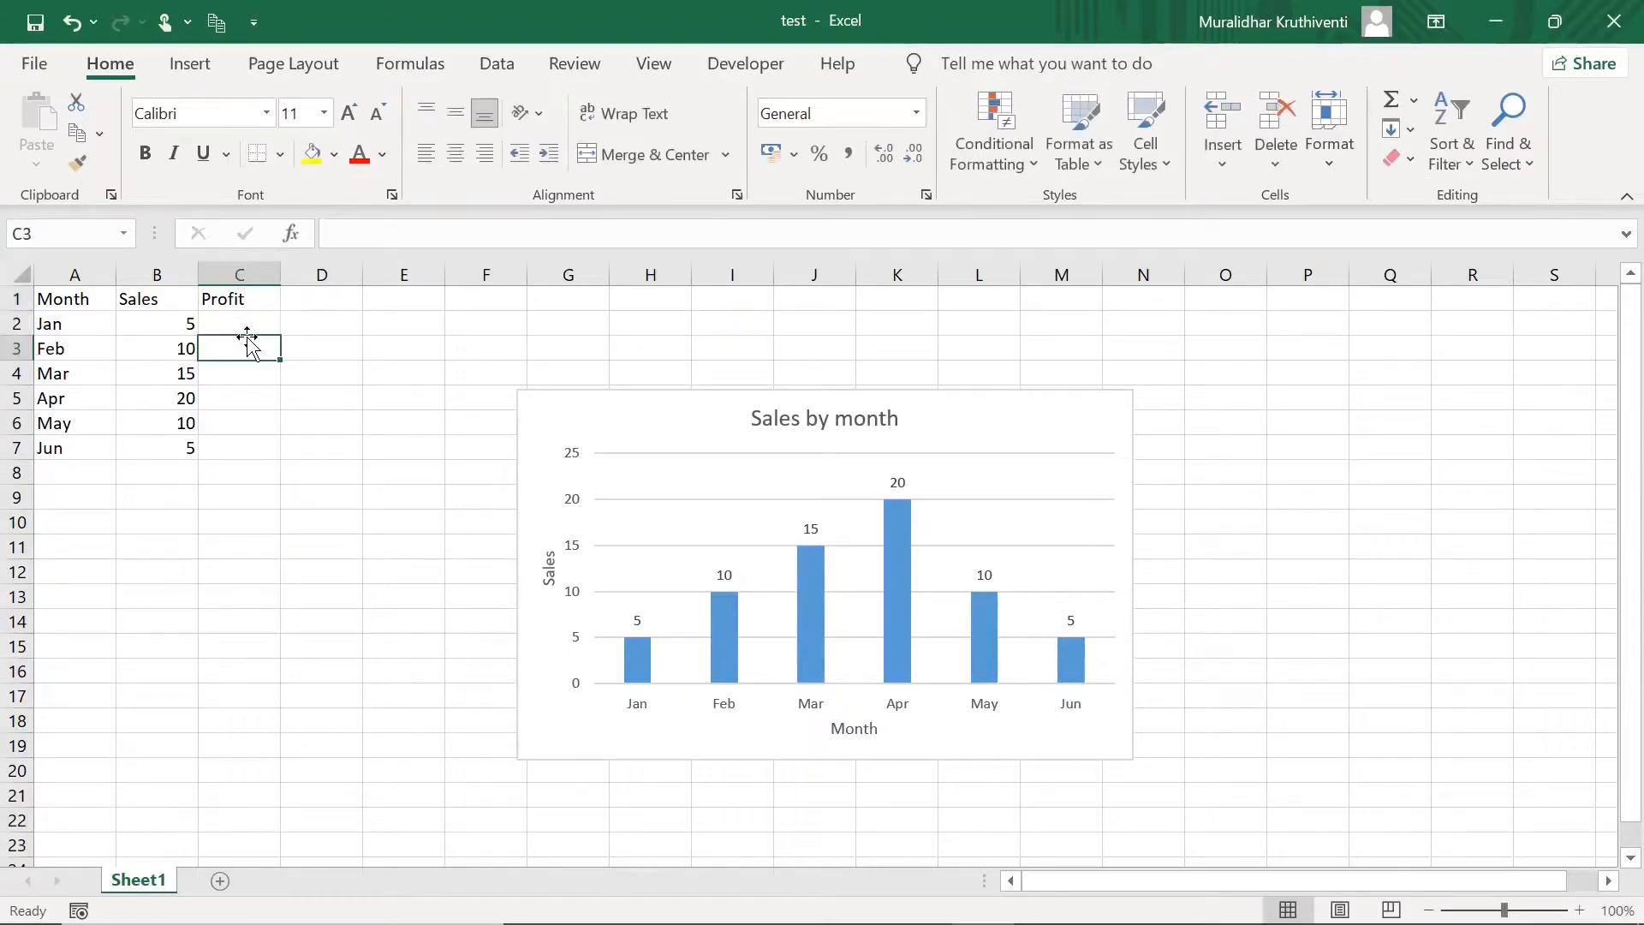
Enter the profit values 1, 2, 3, 4 and 2 for Jan to May in cells C2:C6.
left_click(248, 324)
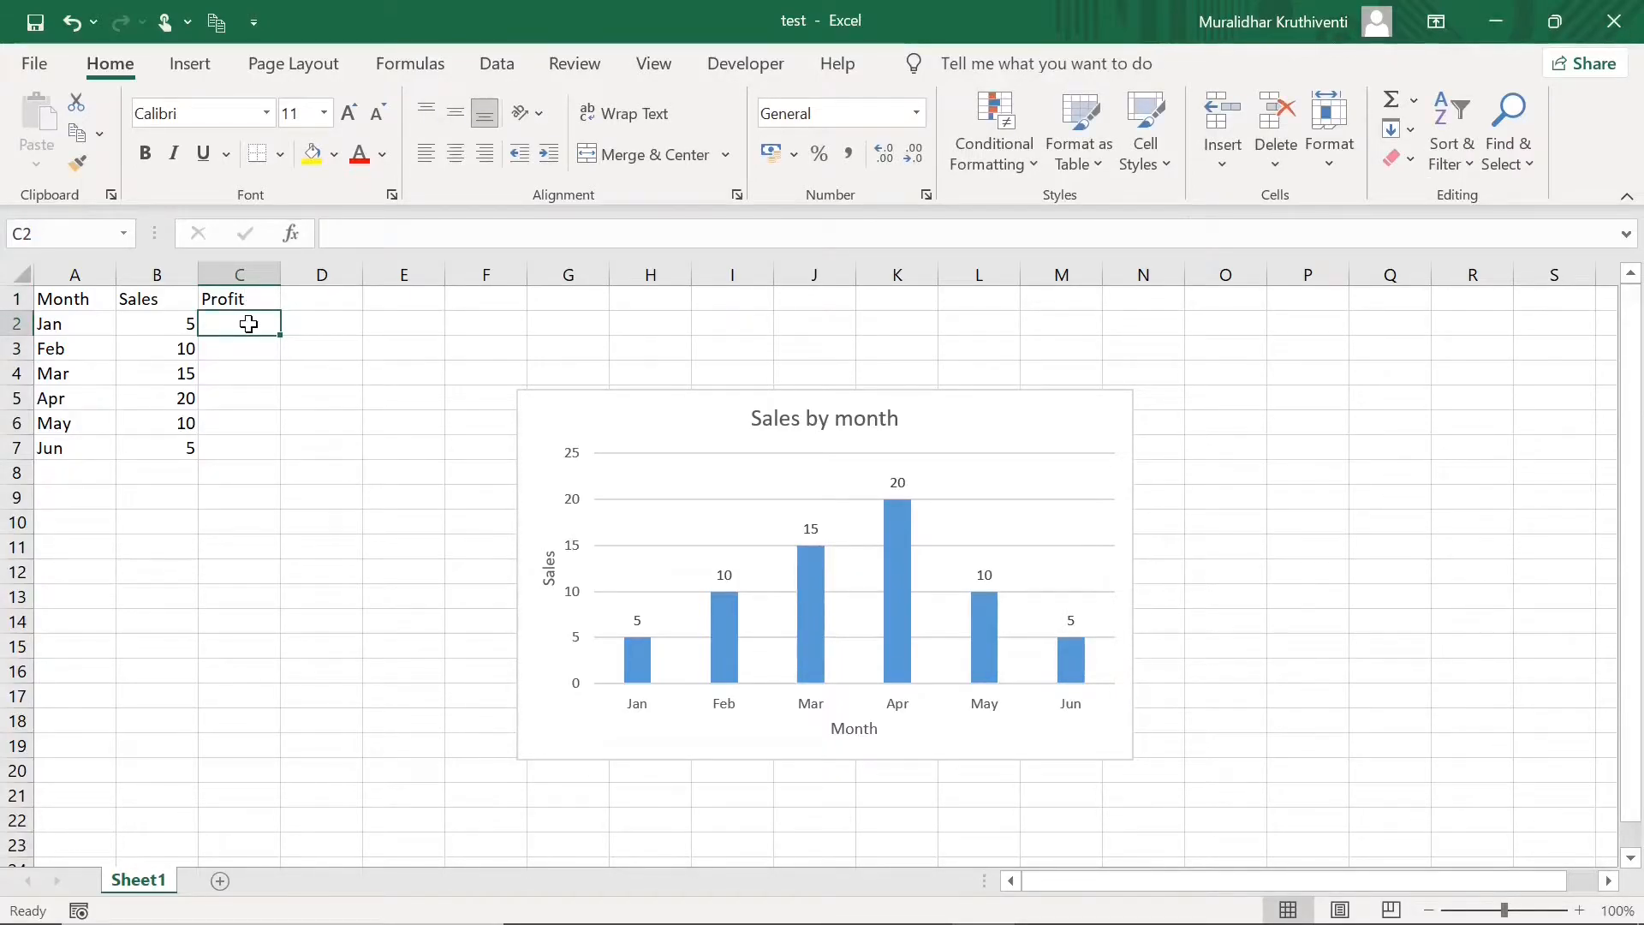
type("1")
left_click(240, 350)
type("2")
left_click(234, 380)
type("3")
left_click(234, 399)
type("4")
left_click(235, 428)
type("2")
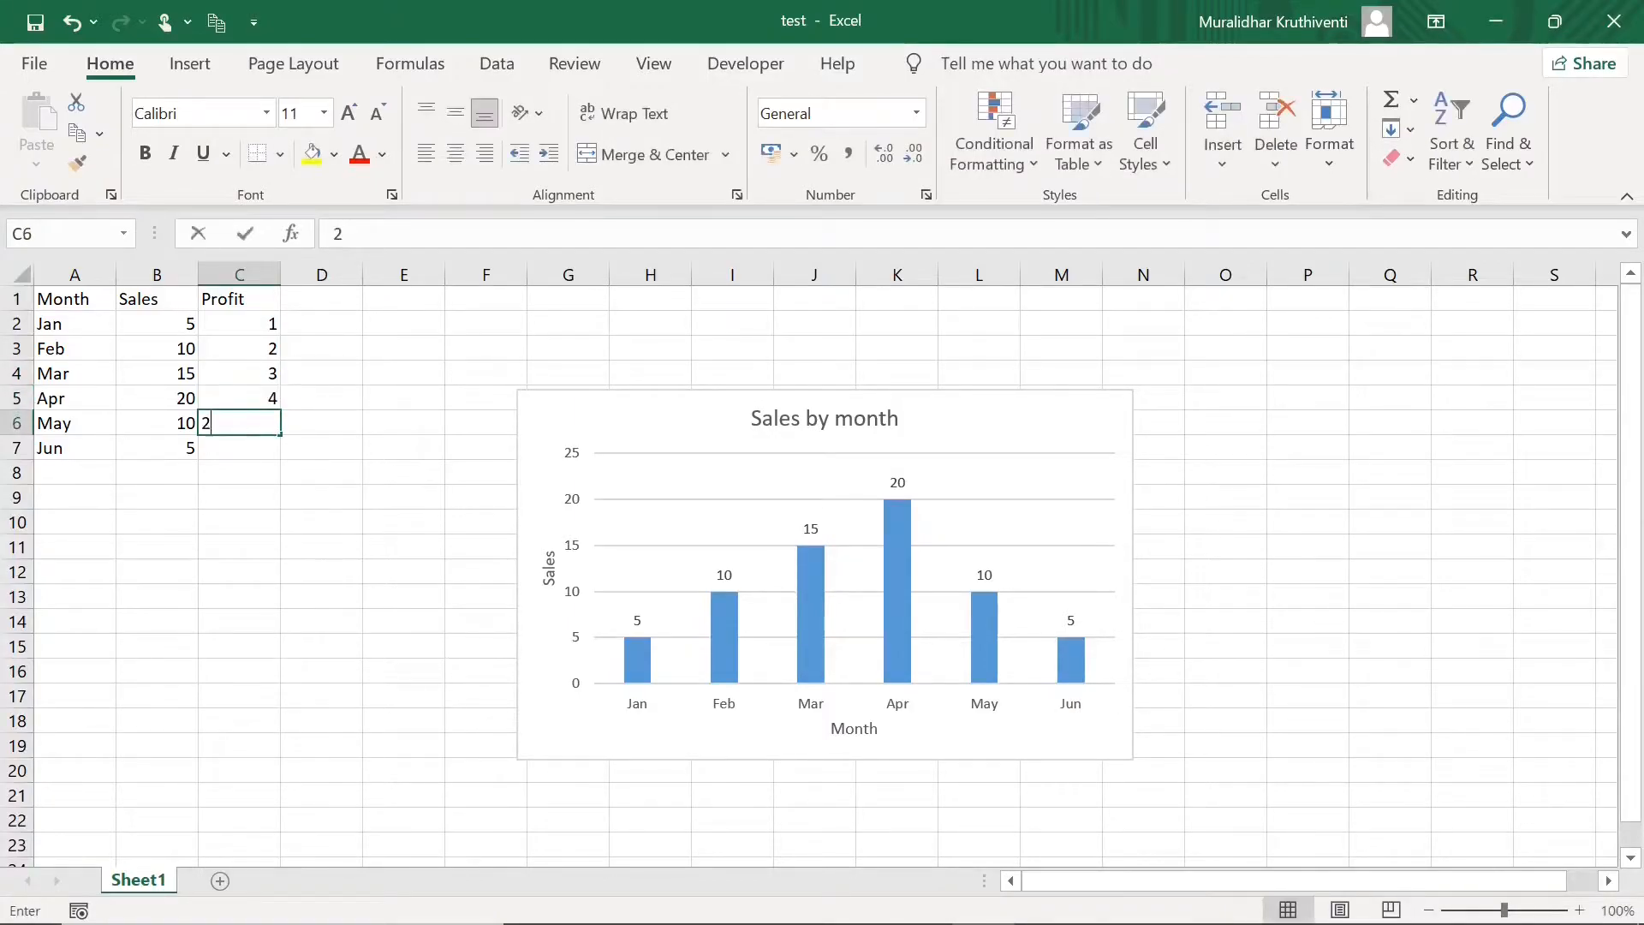
left_click(244, 463)
type("1")
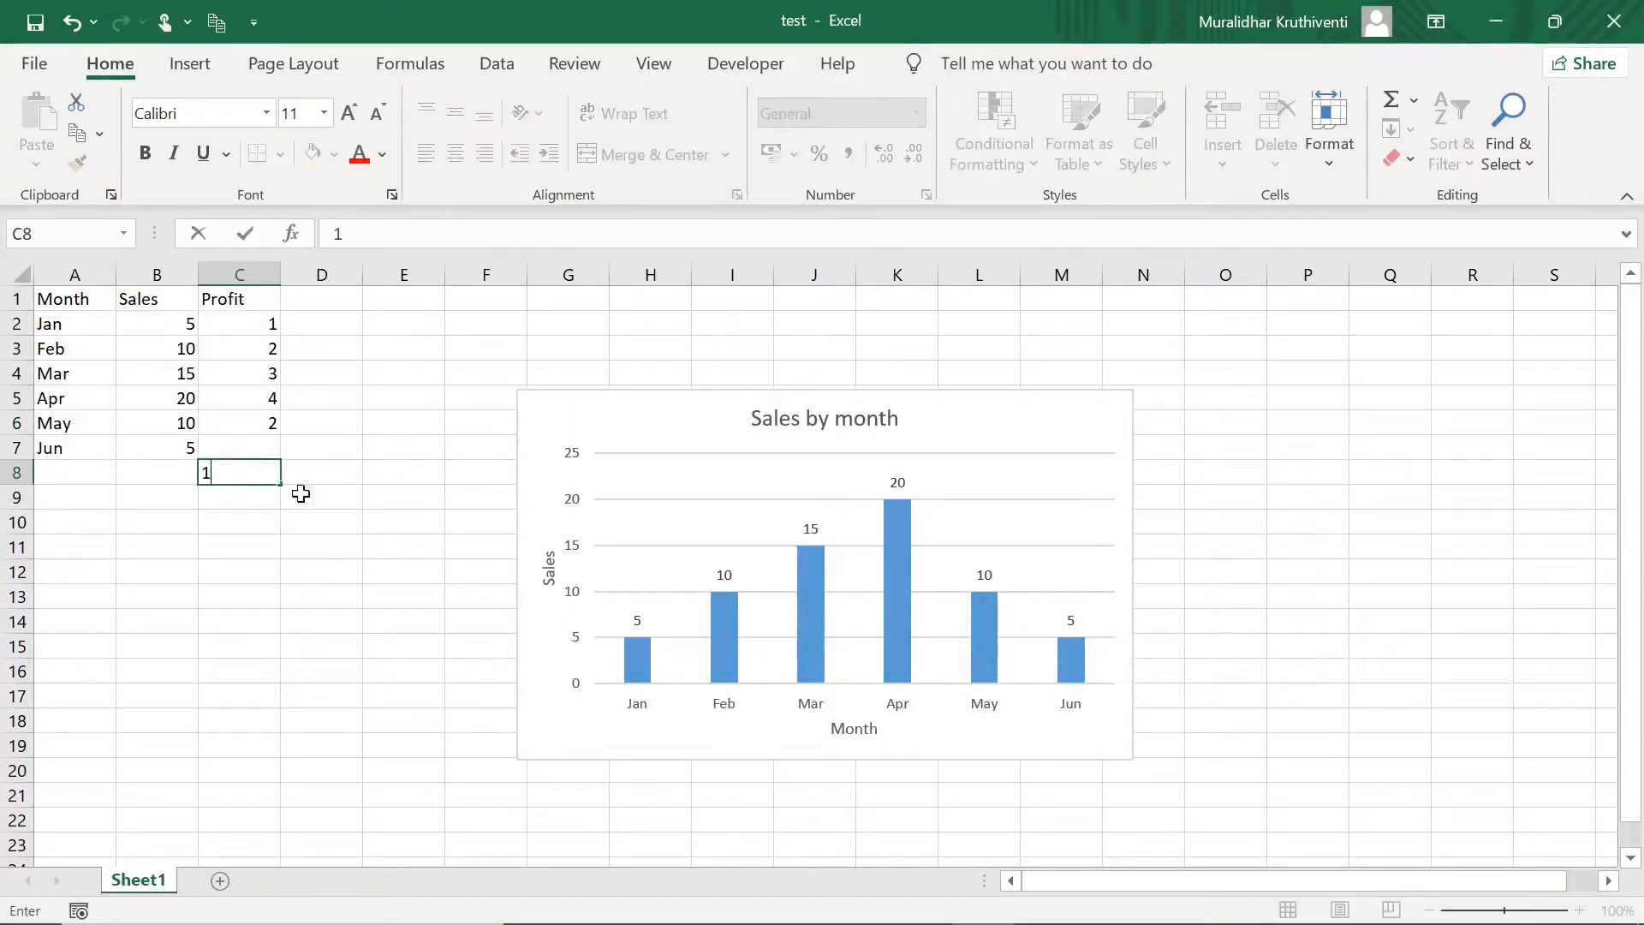
left_click(356, 572)
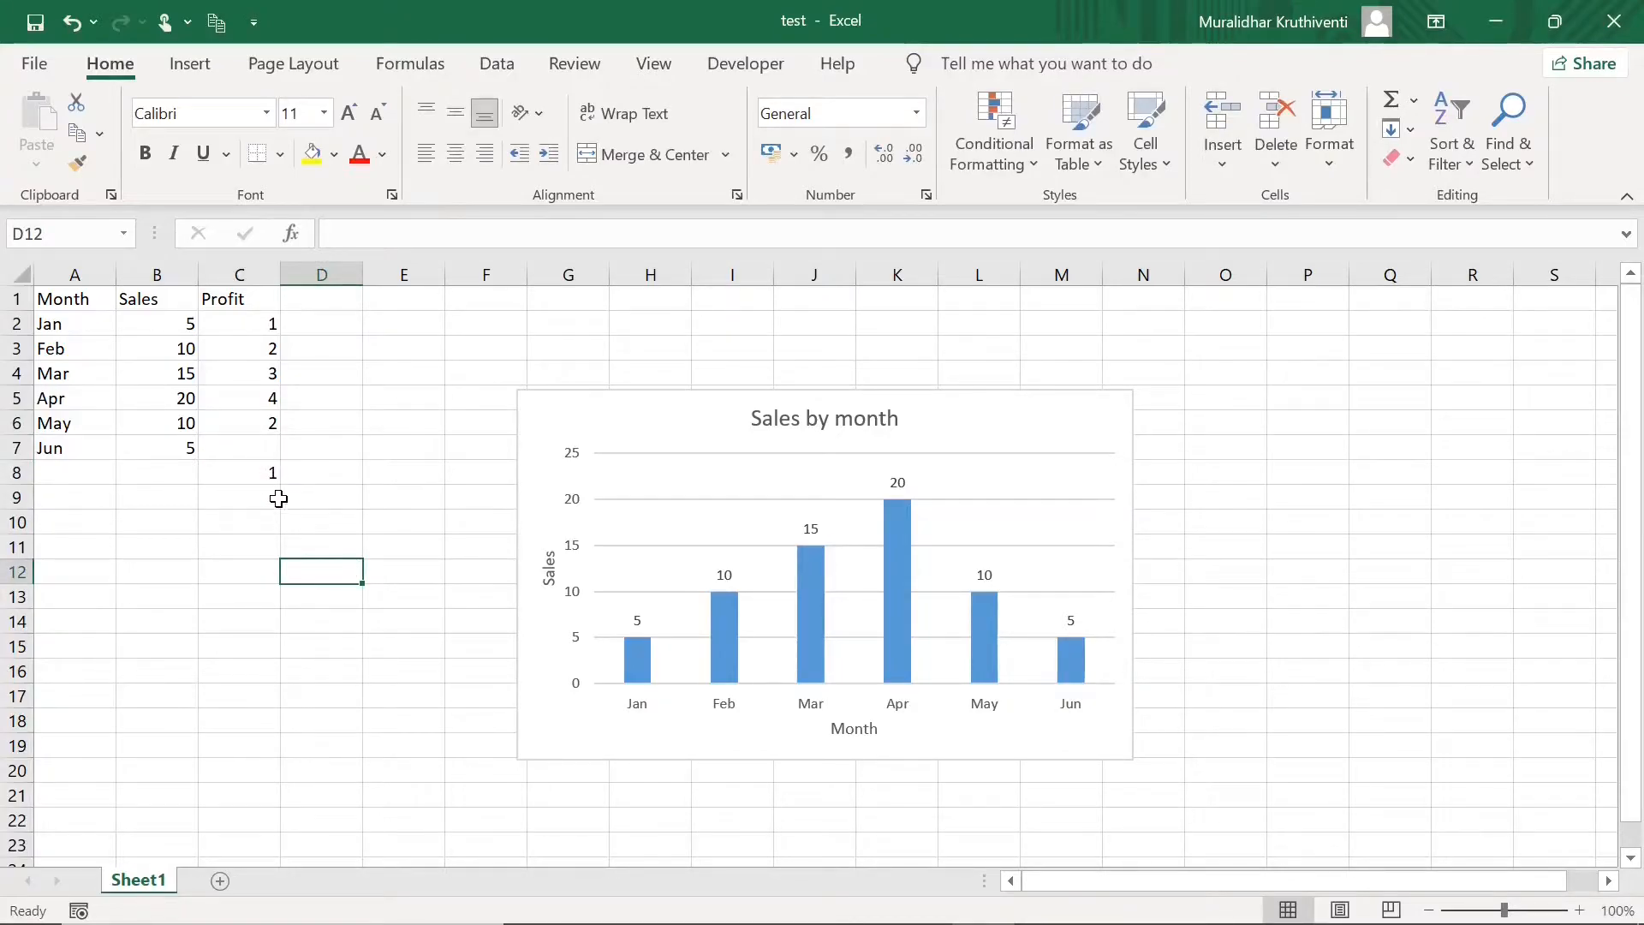
left_click(275, 477)
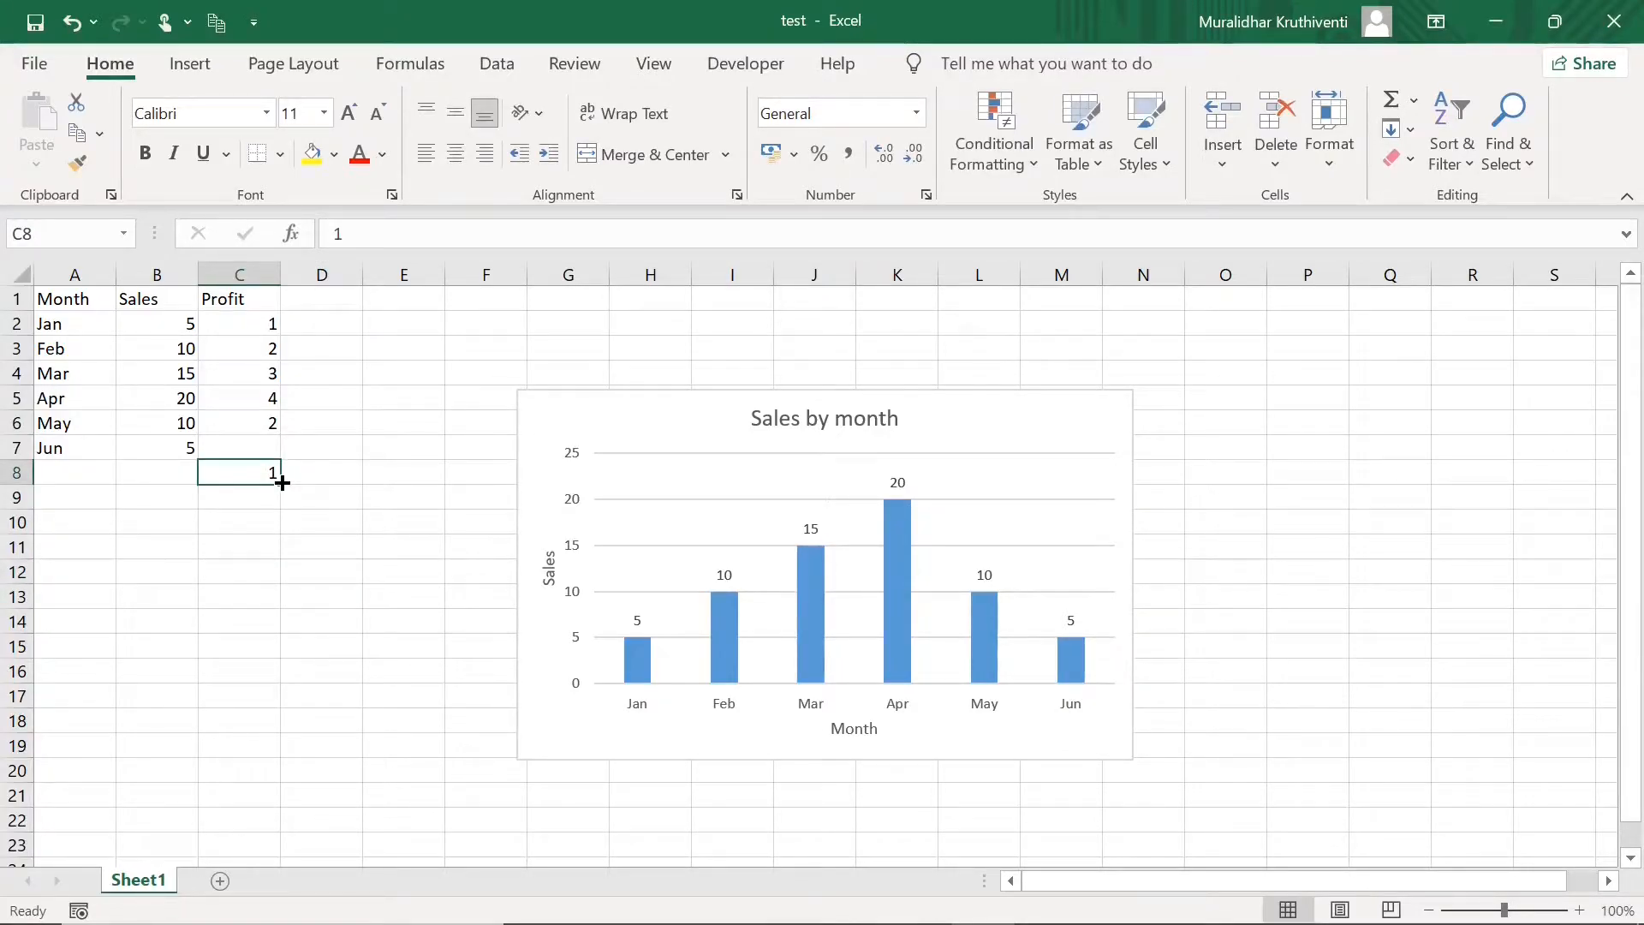
key("Delete")
Enter 1 as the profit for Jun in cell C7.
left_click(246, 438)
type("1")
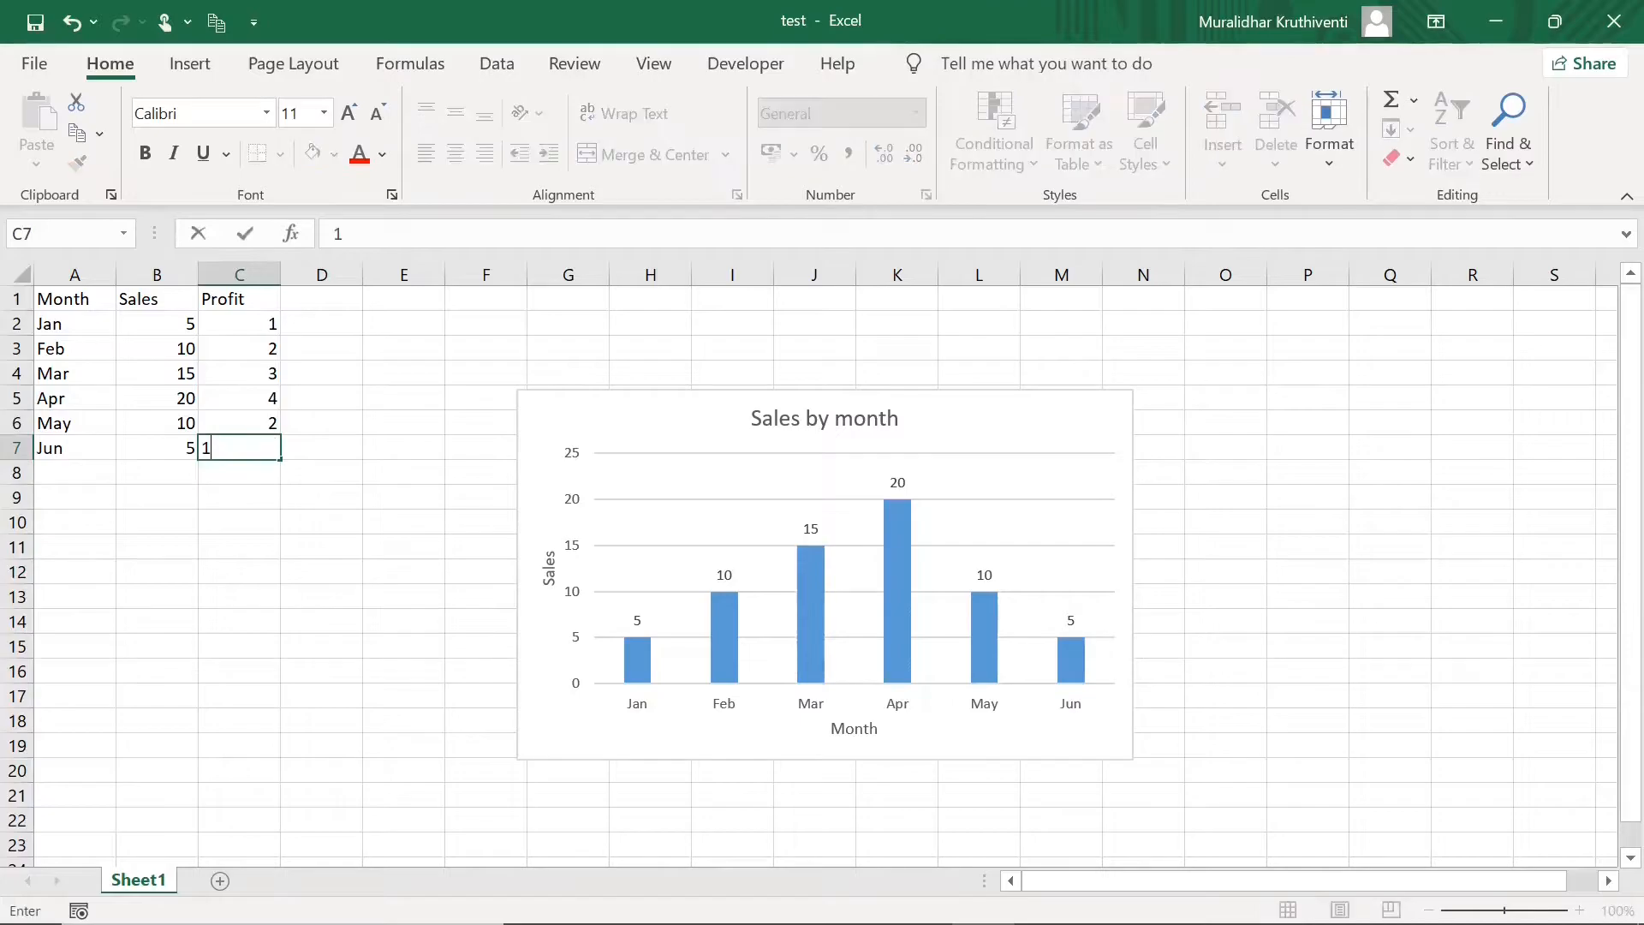
left_click(403, 399)
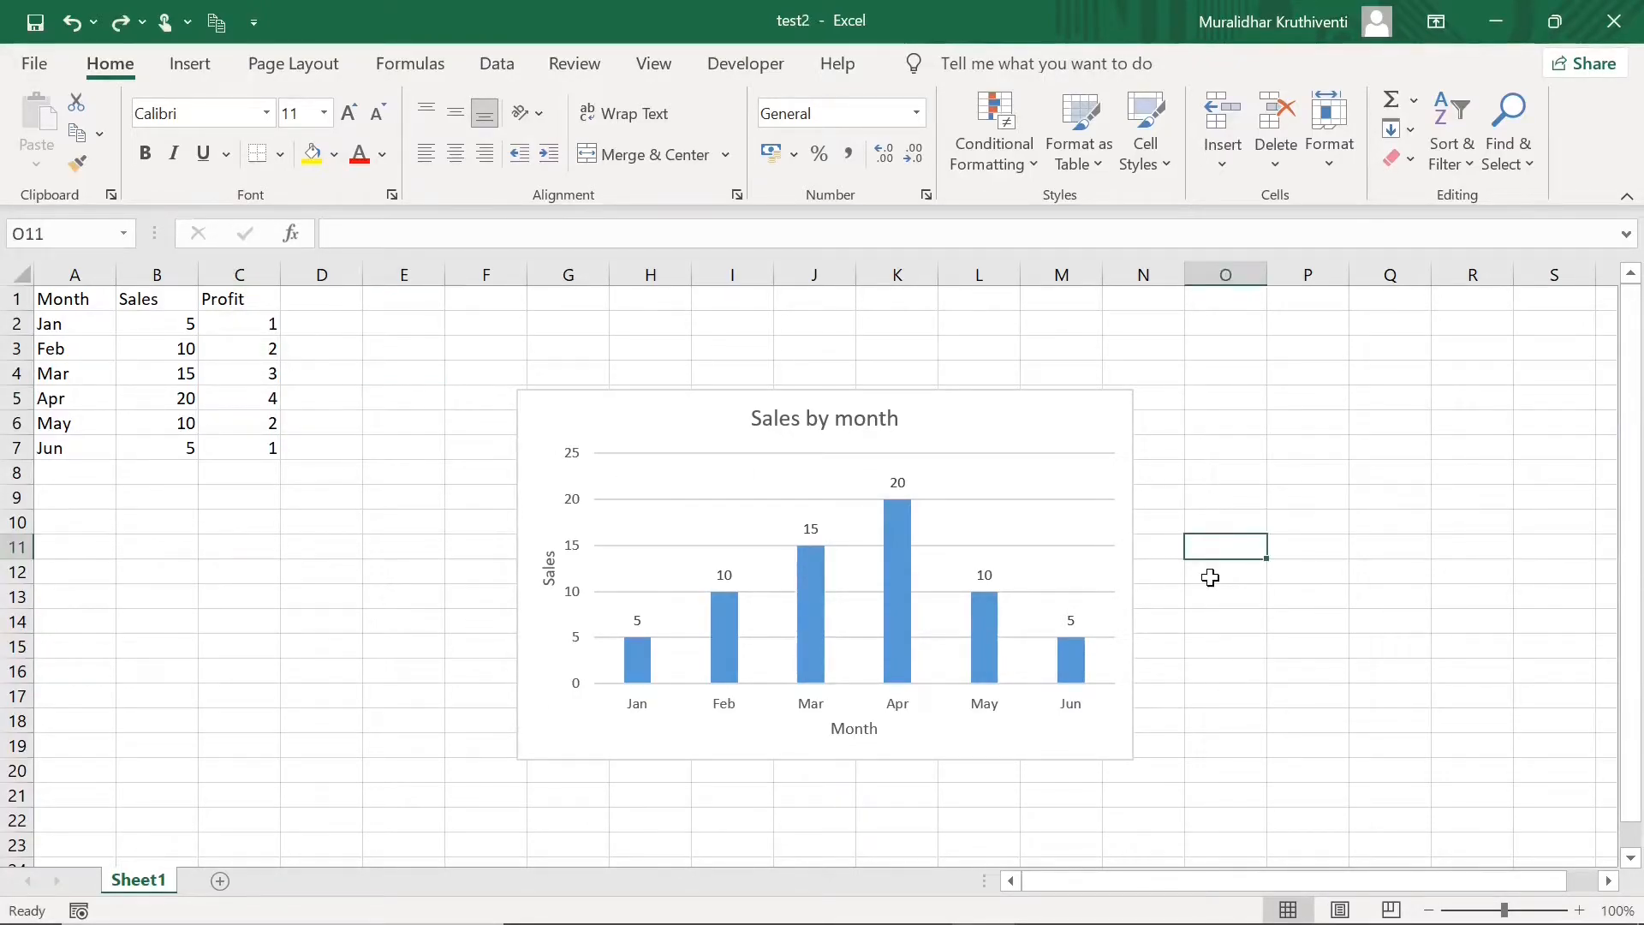
Extend the chart's data range from the Sales column to include the Profit values in C2:C7.
left_click(726, 423)
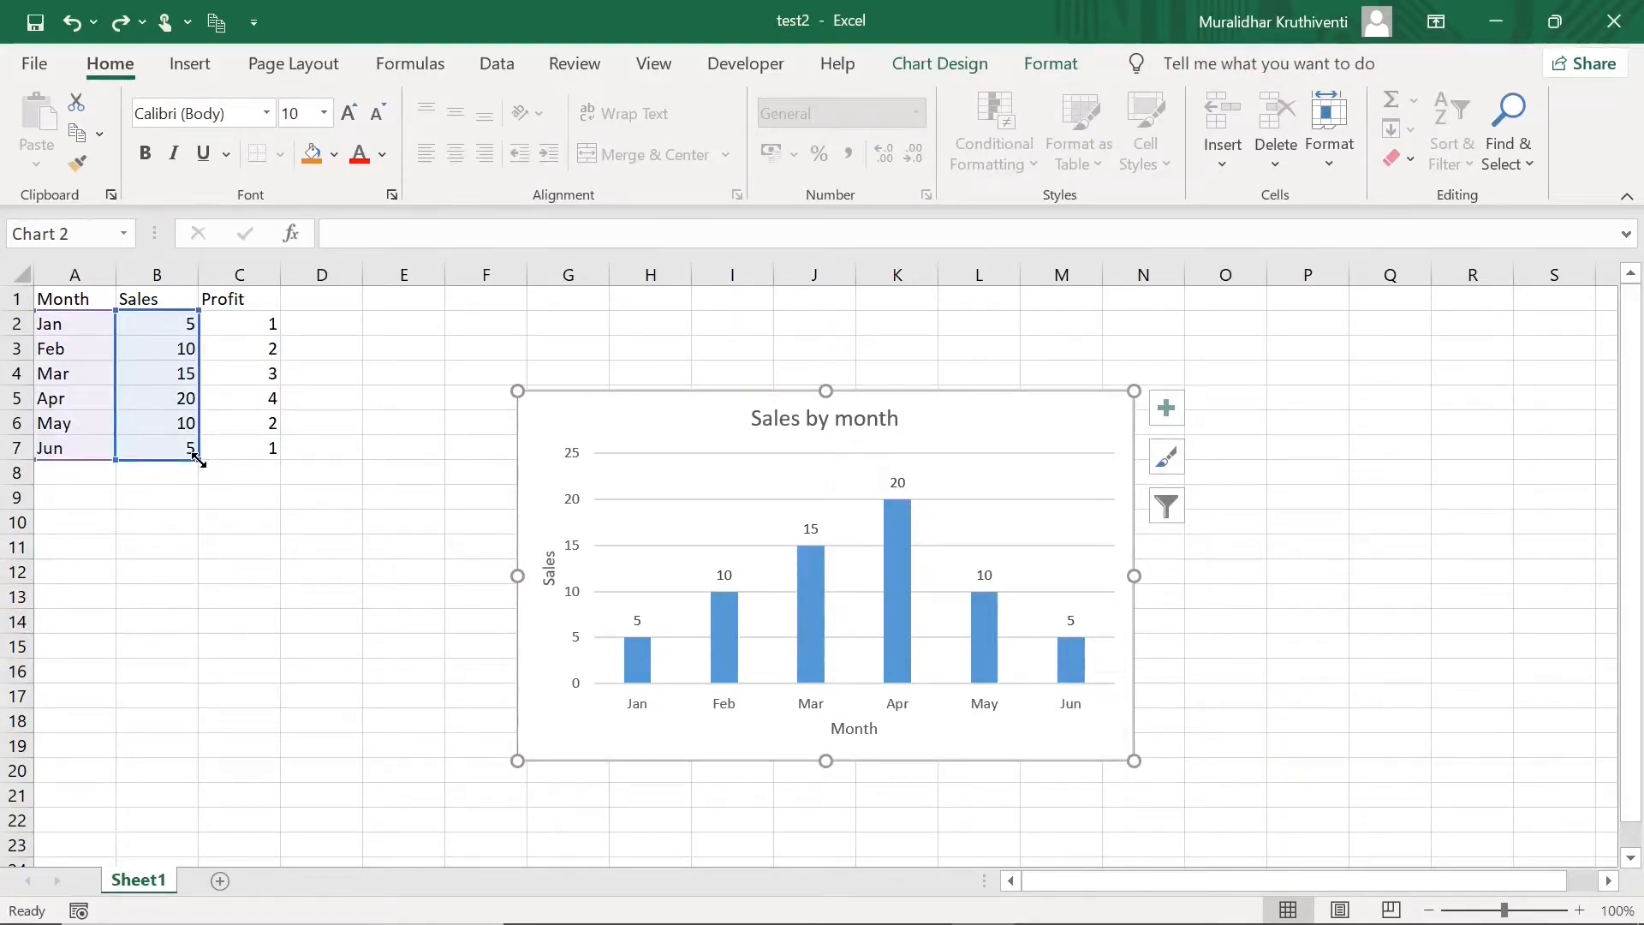
left_click_drag(199, 462, 275, 460)
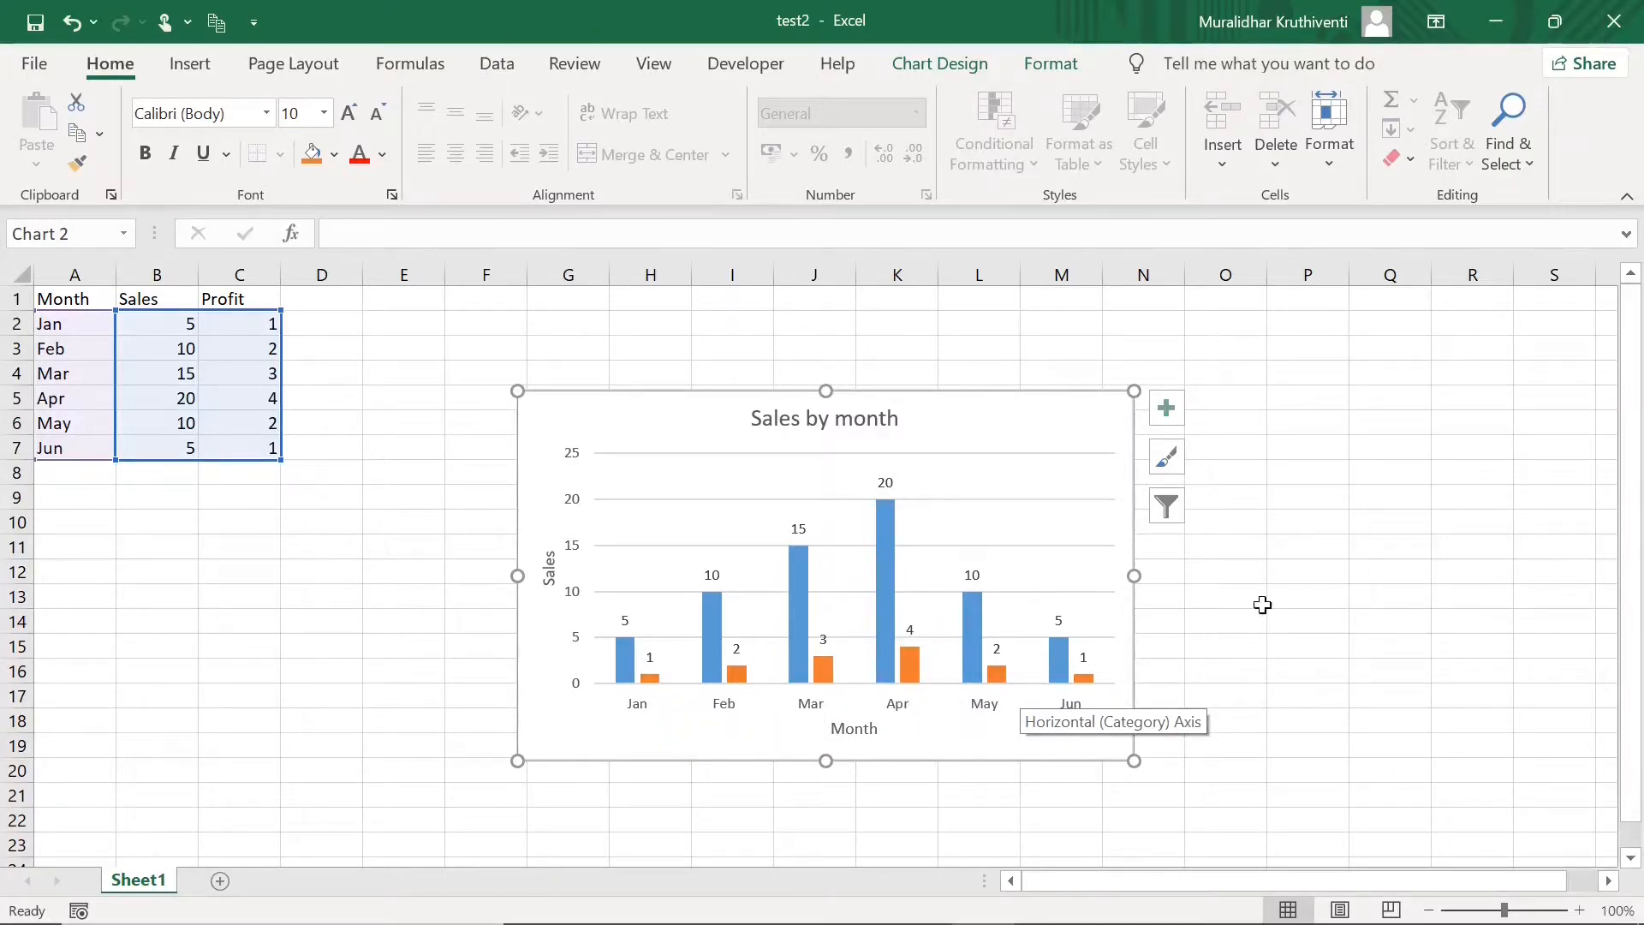
left_click(801, 789)
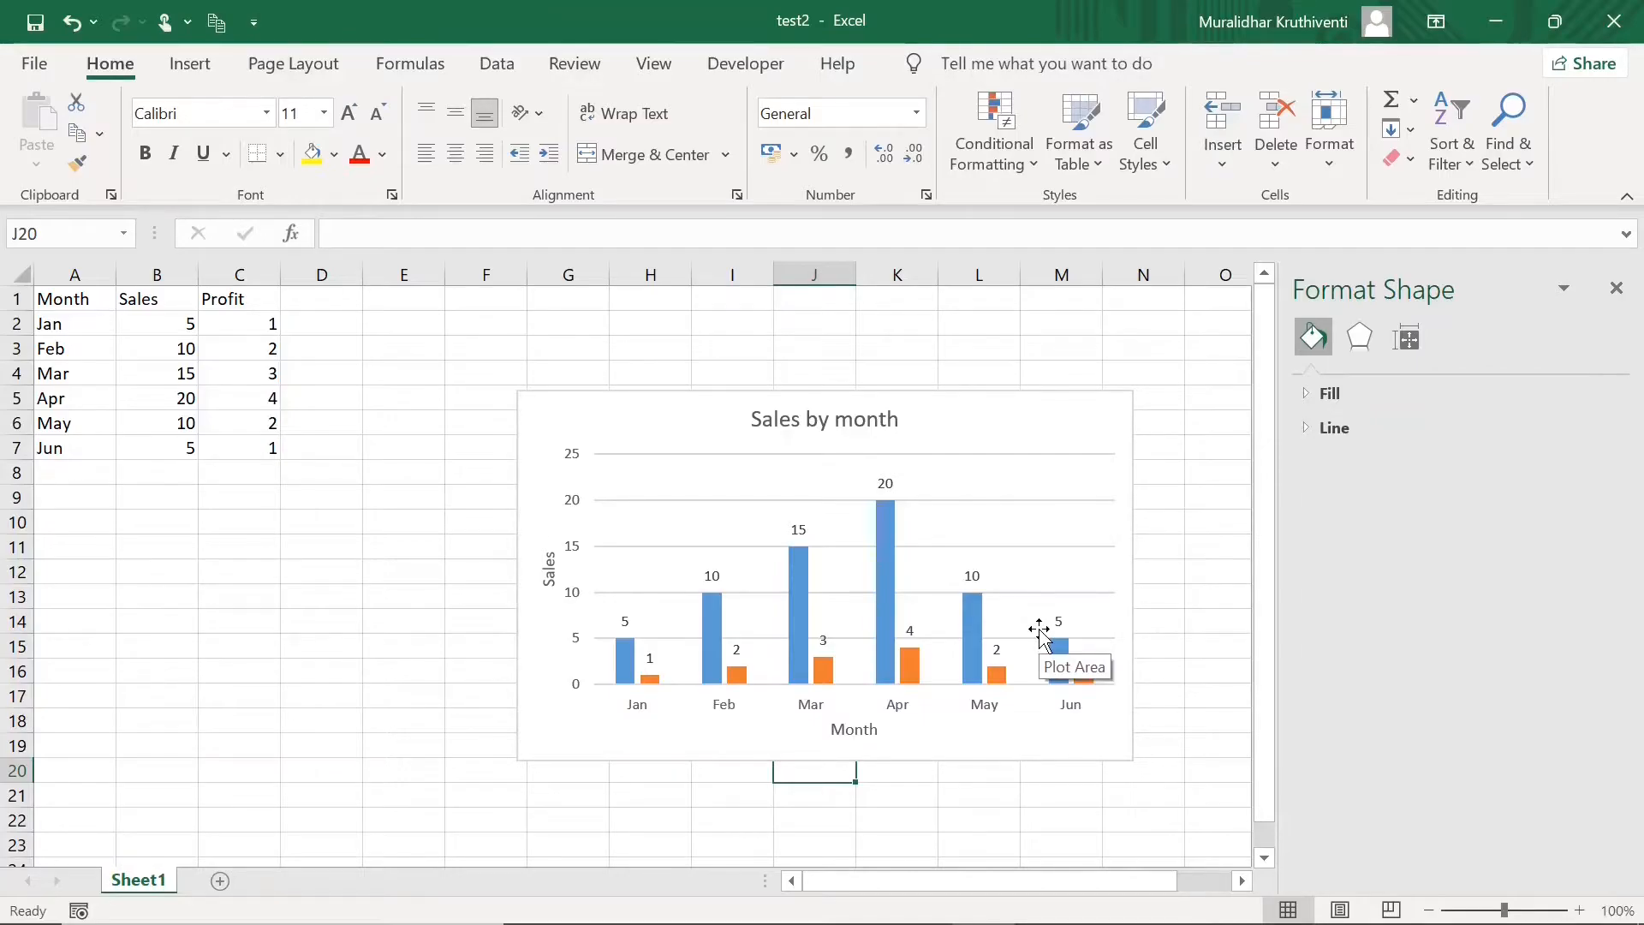
Check which worksheet cells the blue and the orange column series are plotted from.
mouse_move(624, 666)
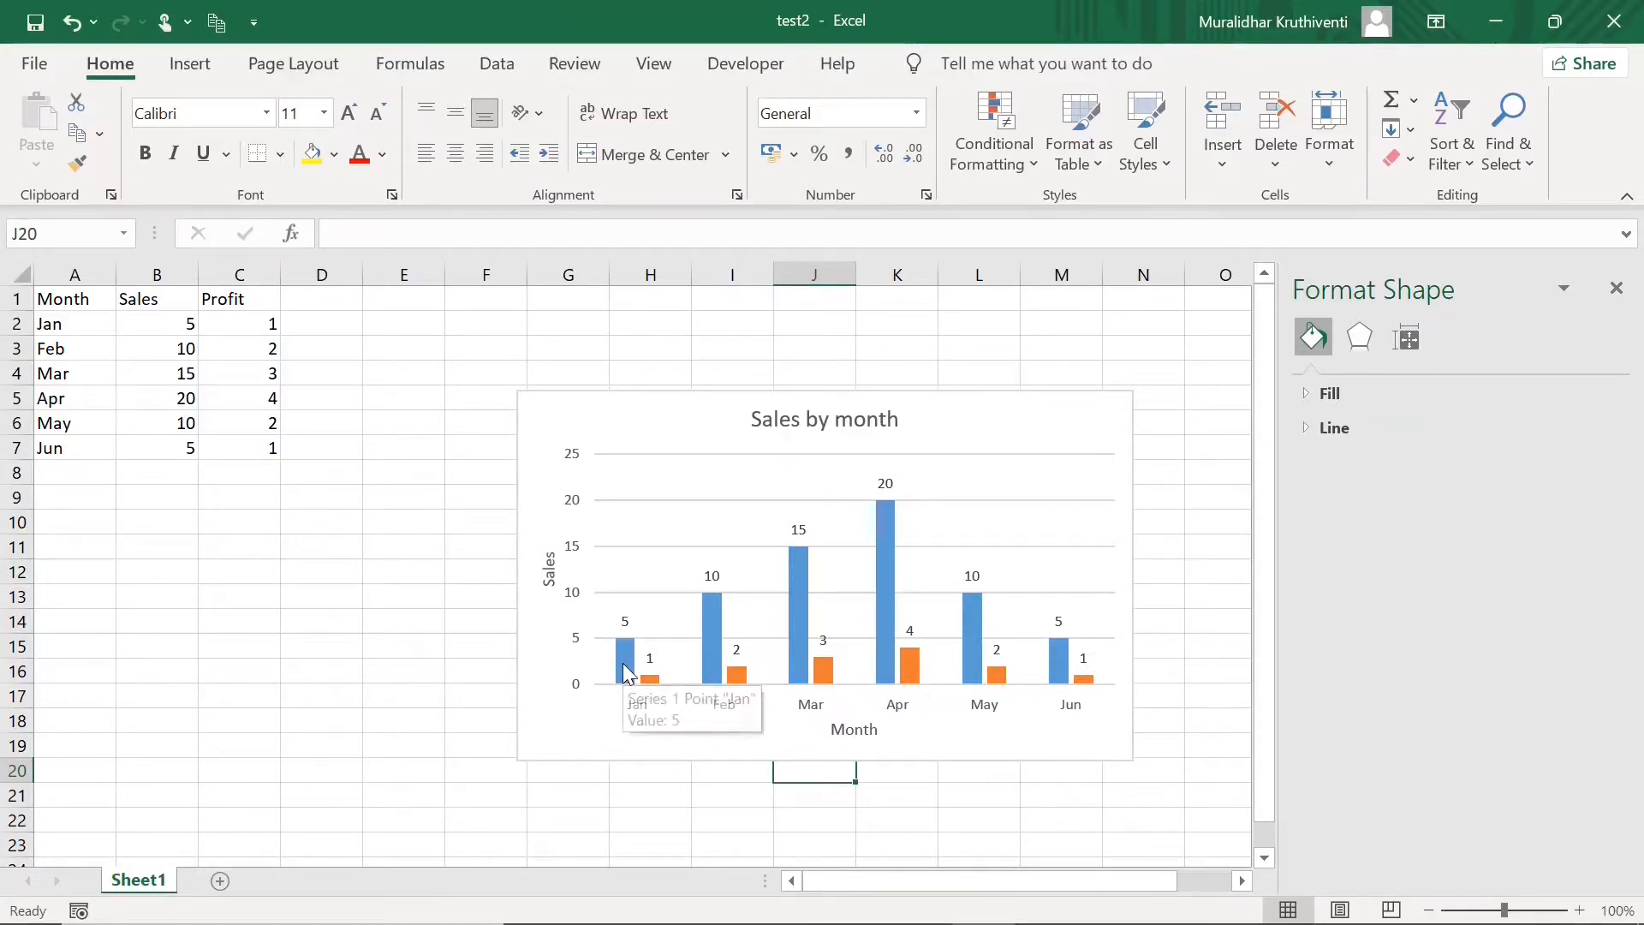
left_click(625, 666)
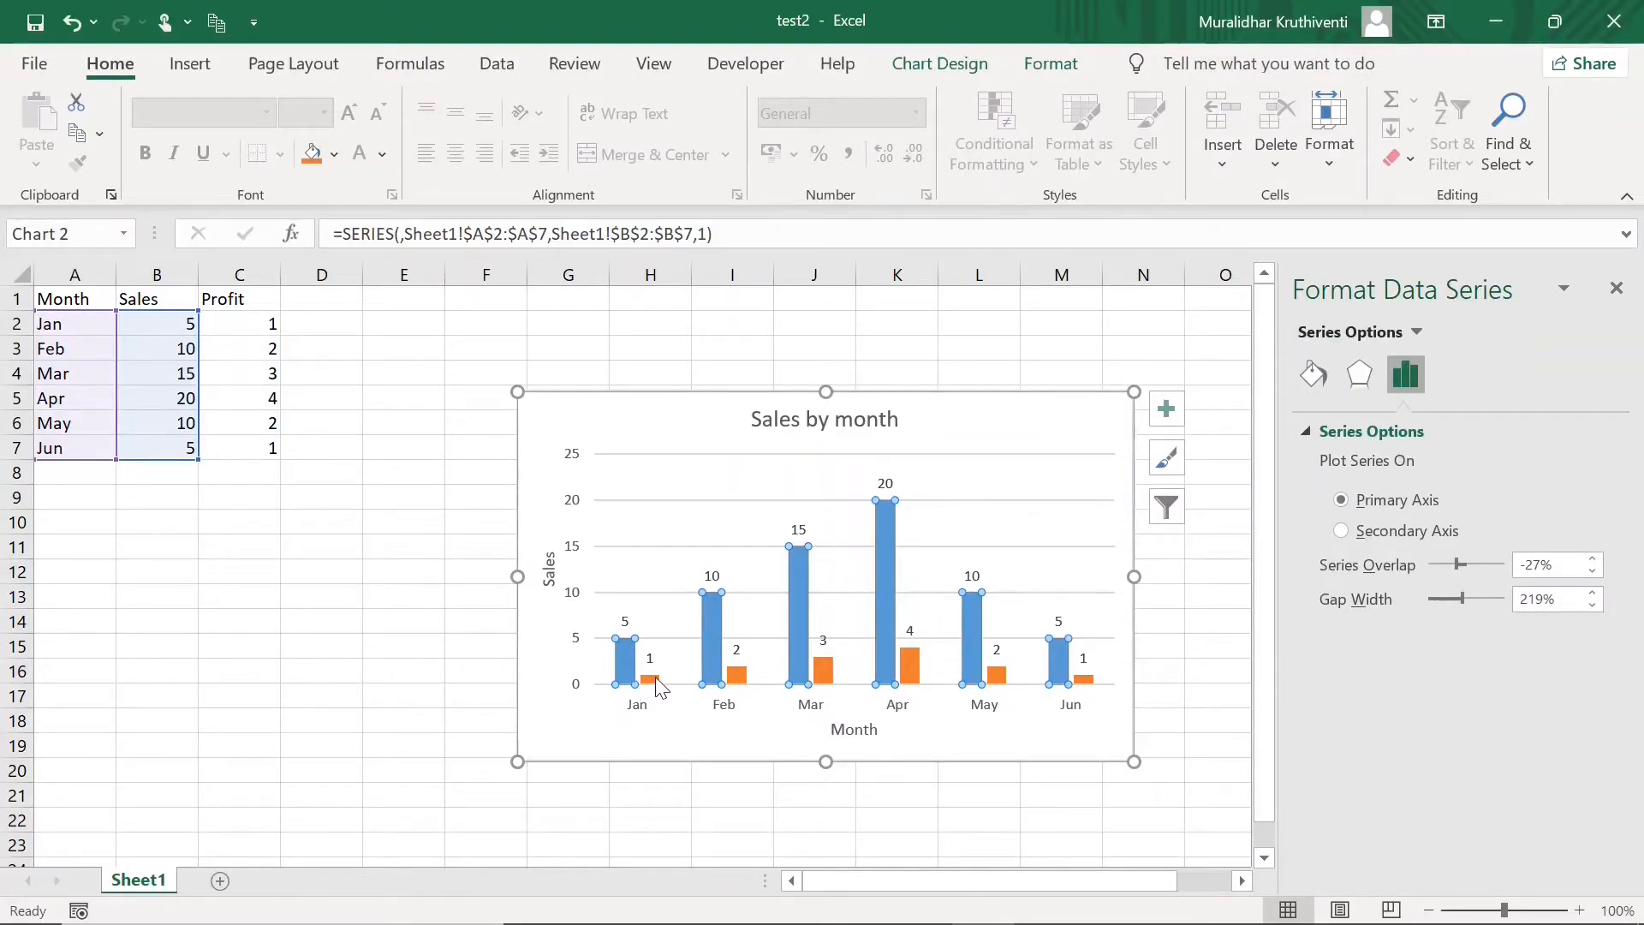
left_click(655, 676)
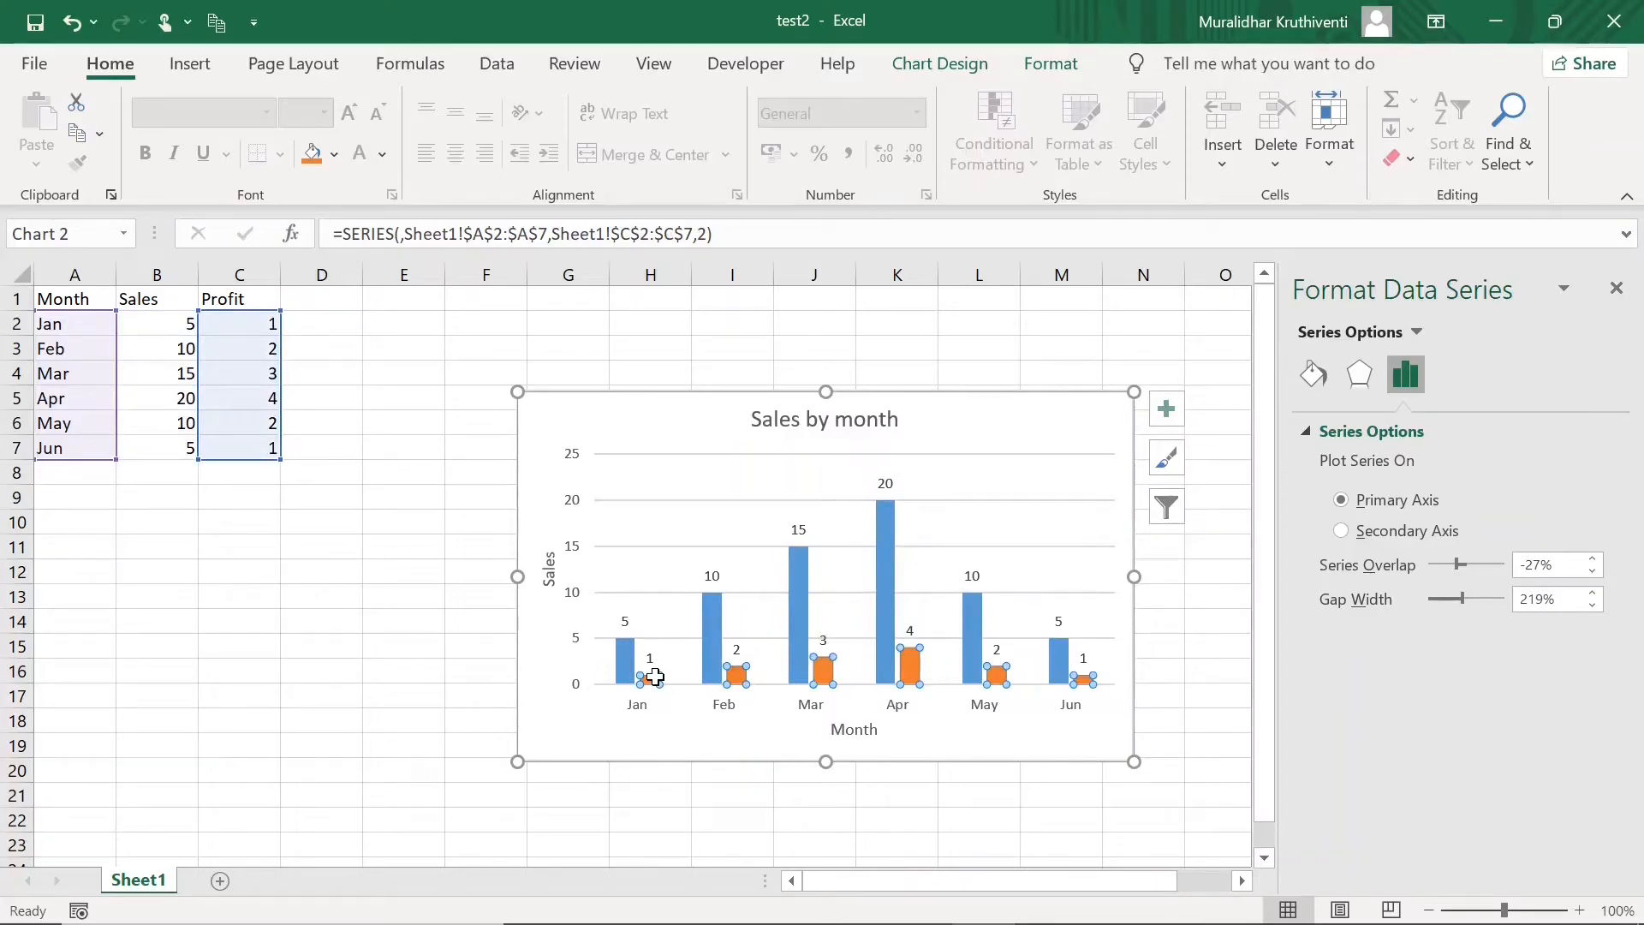
Change the vertical axis title of the chart to "Sales and Profit".
left_click(548, 577)
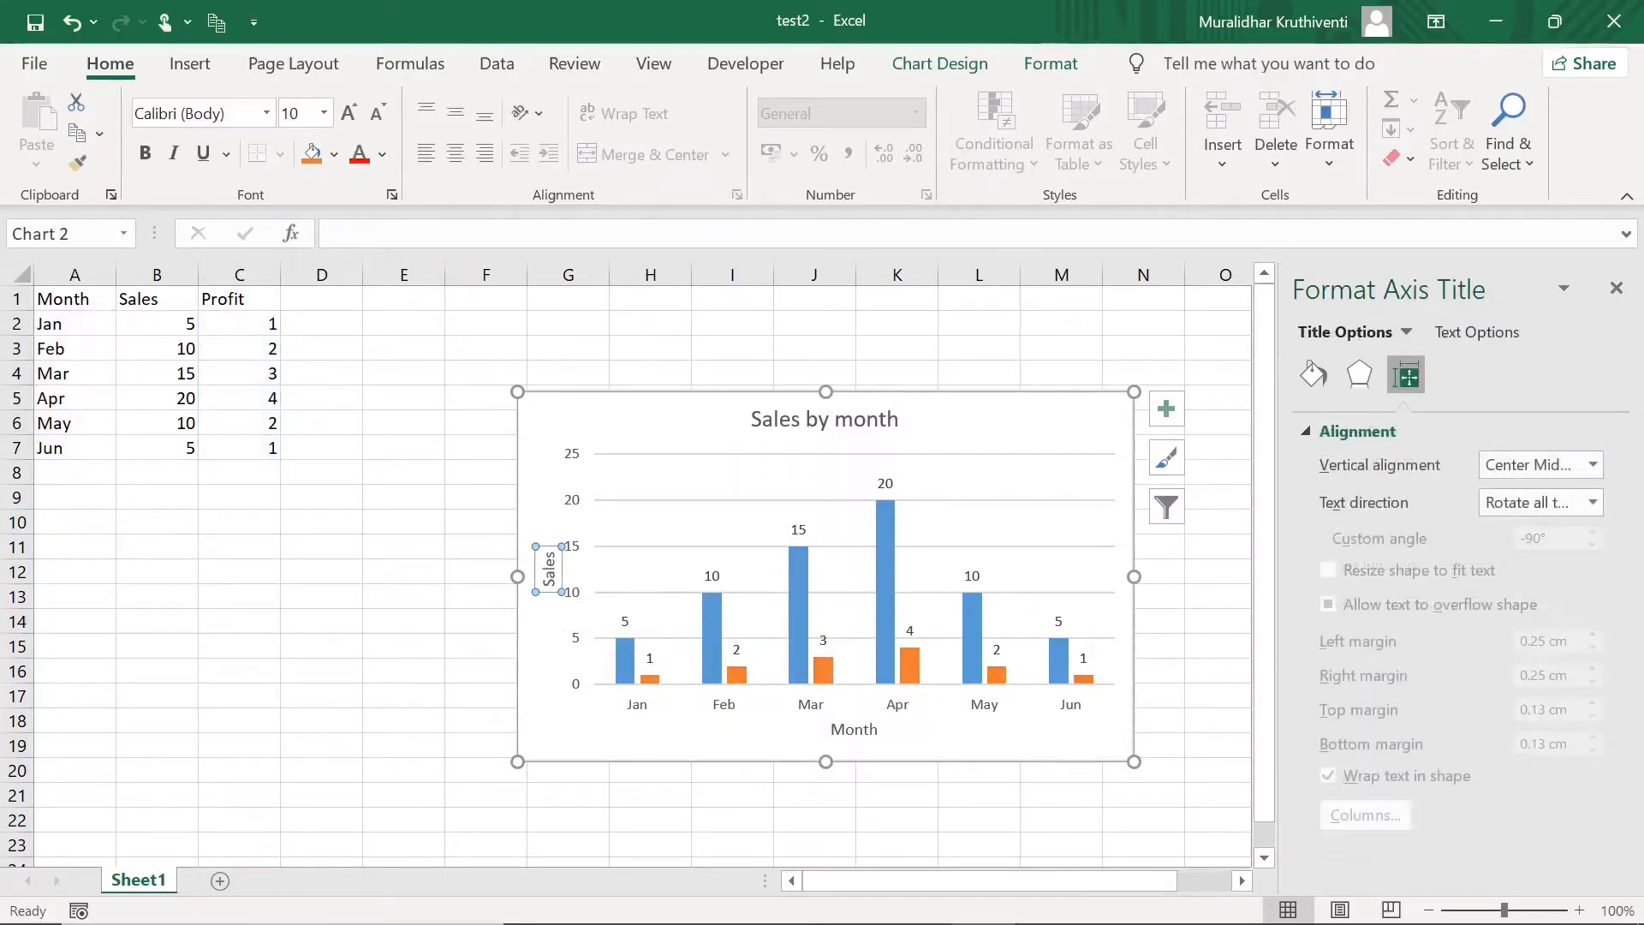
type("Sales and Profit")
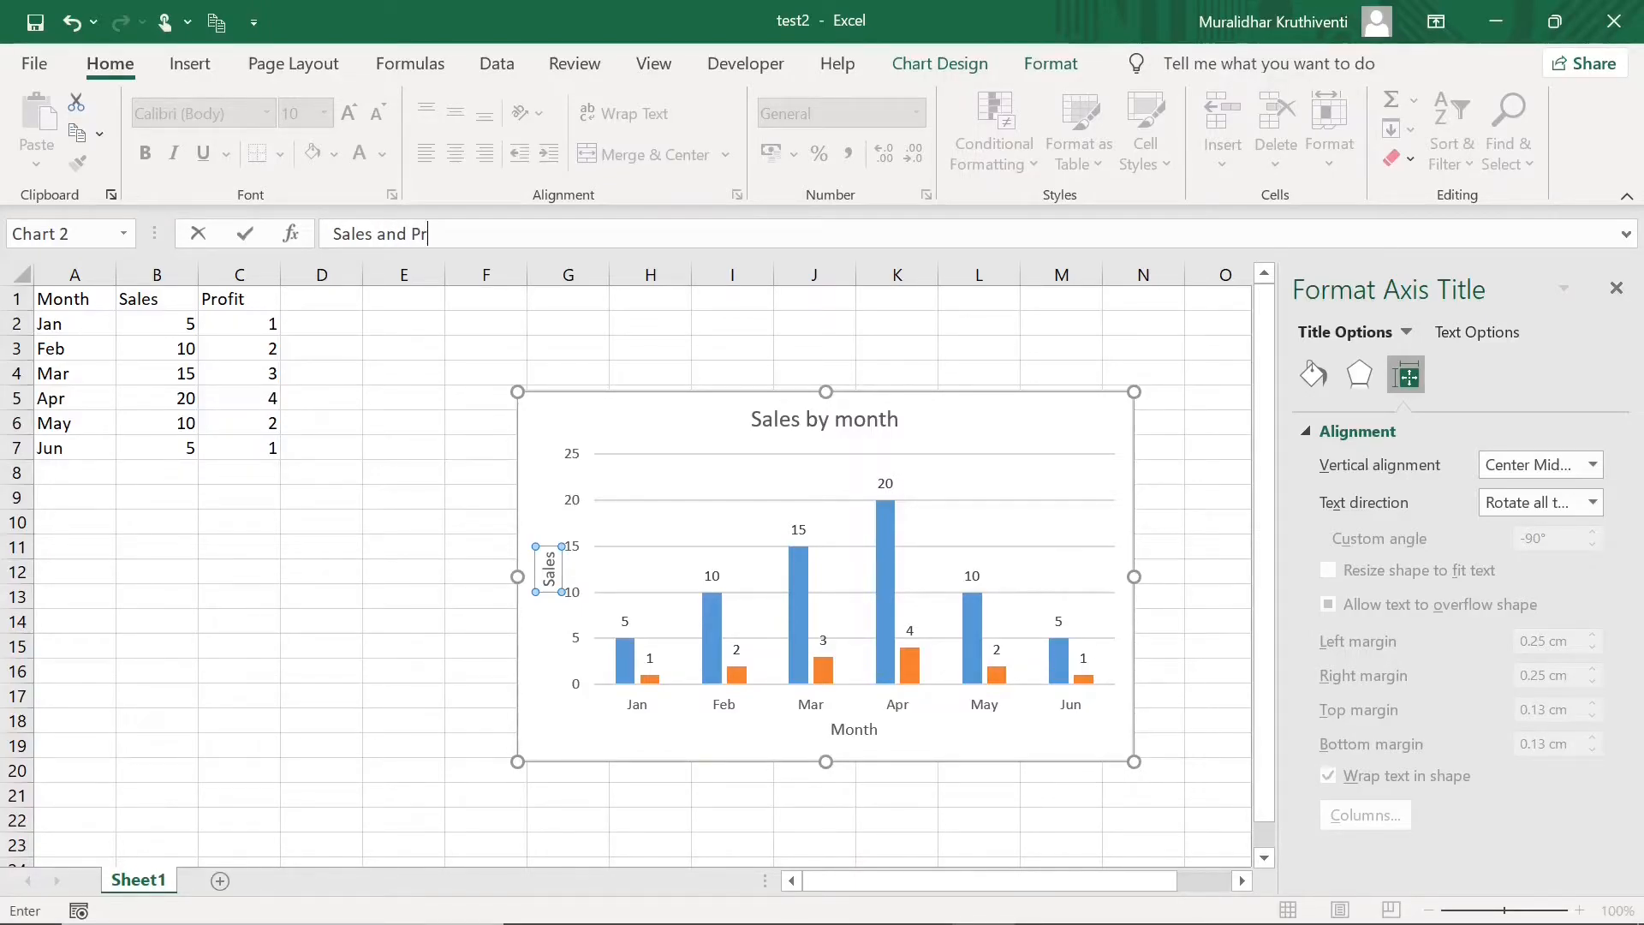
left_click(959, 822)
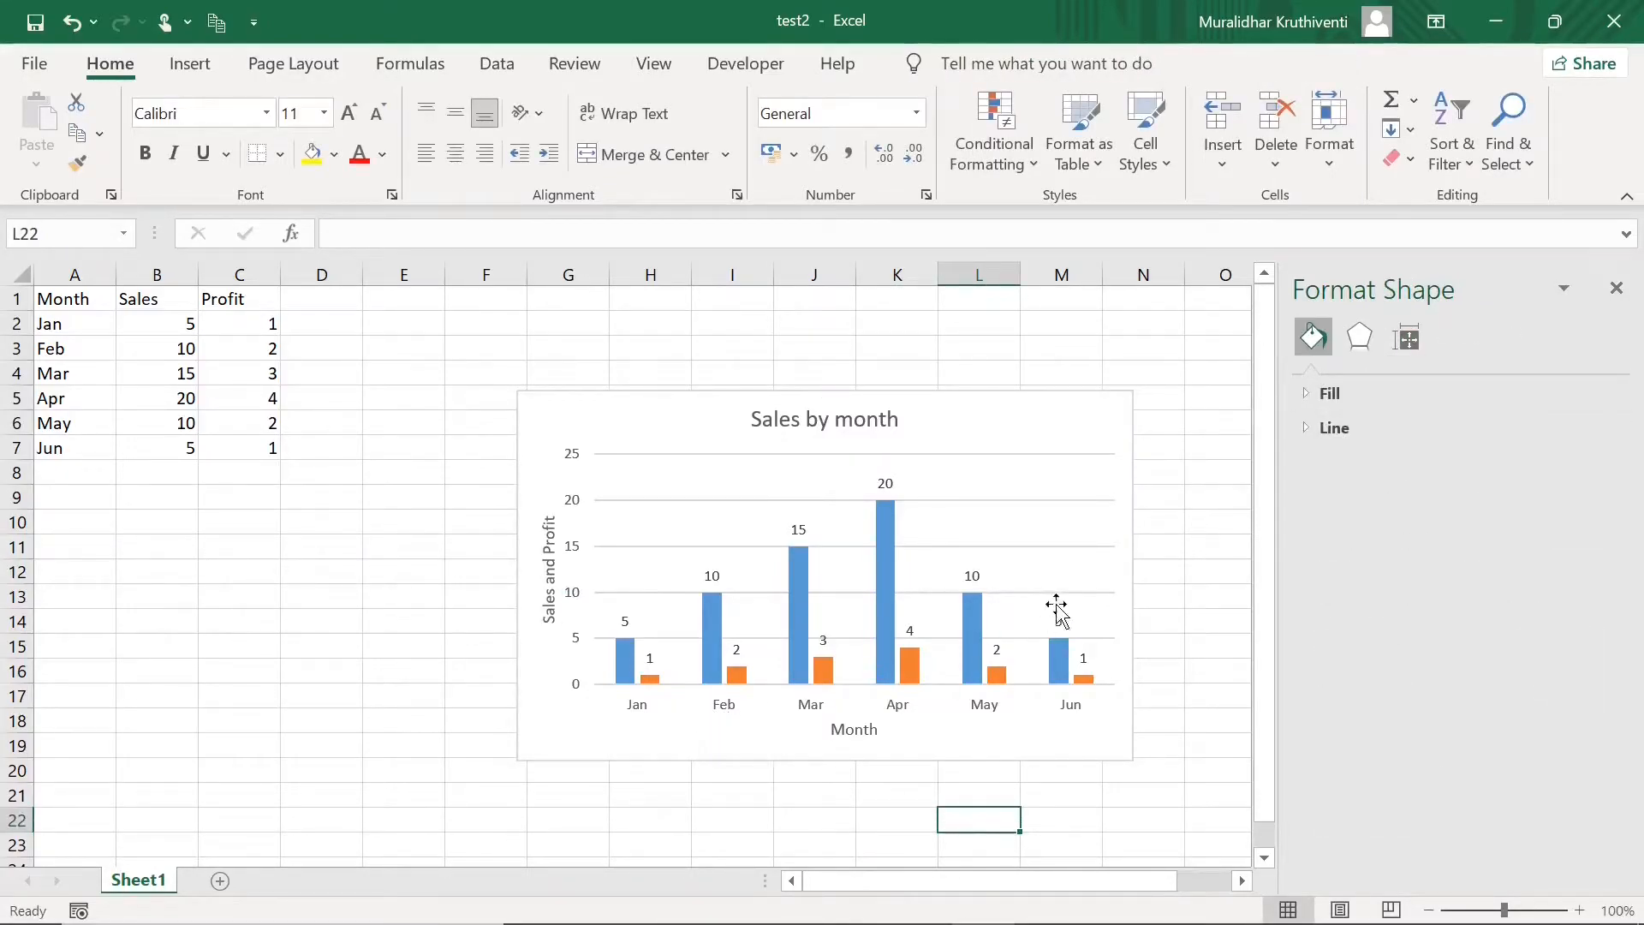
Add a legend to the chart.
left_click(976, 563)
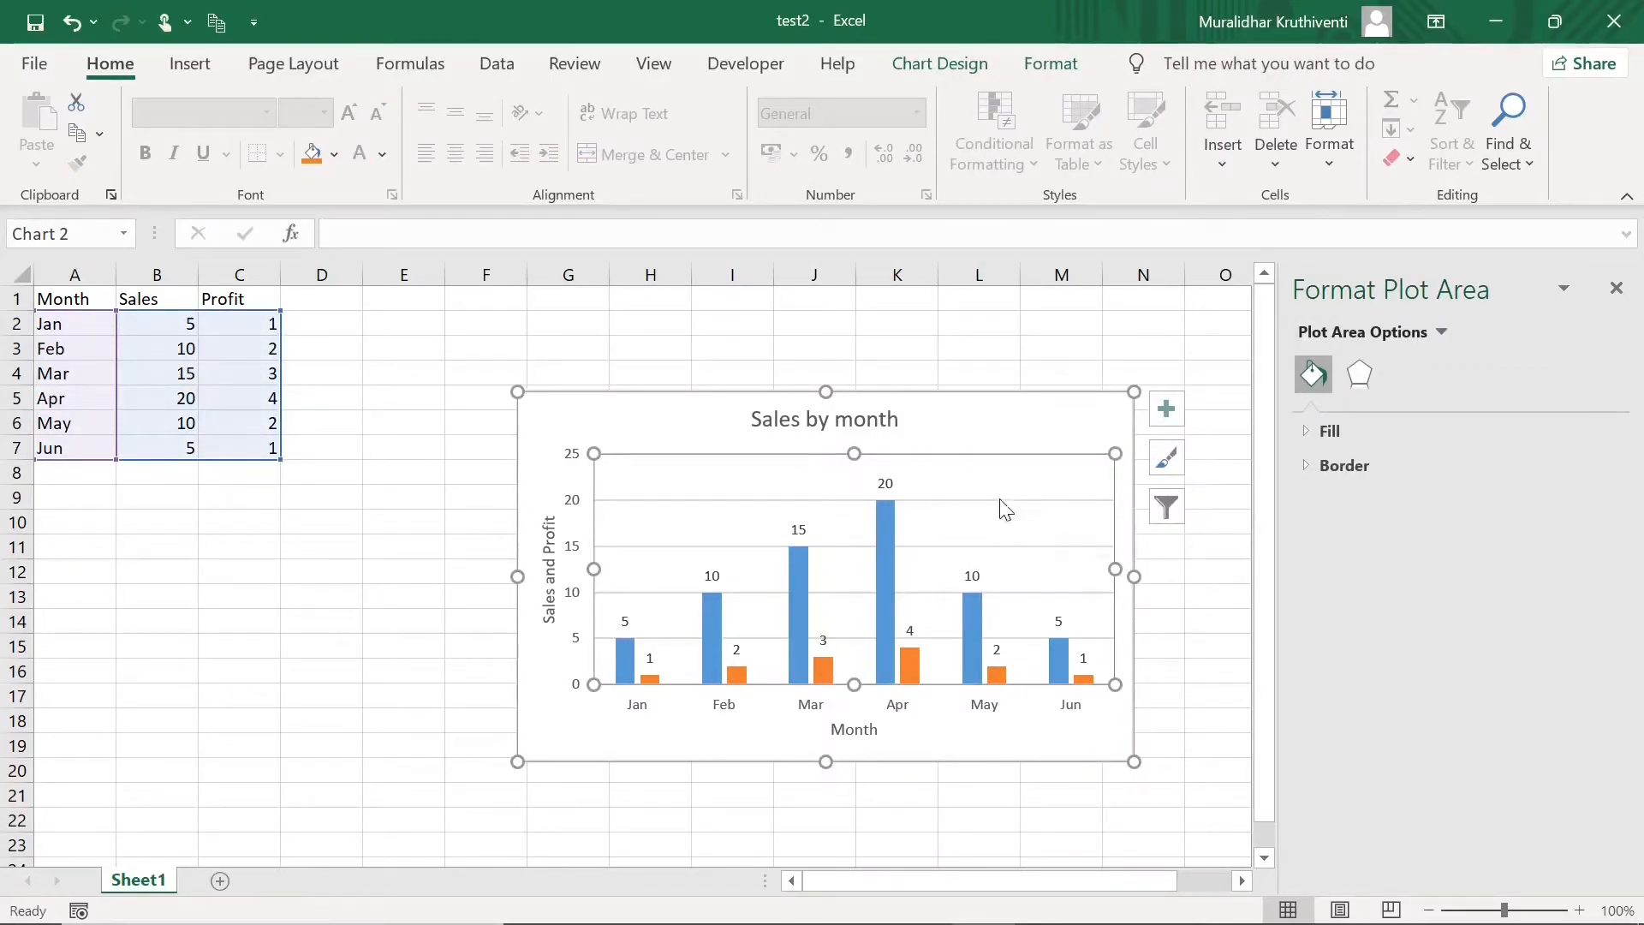
left_click(1168, 413)
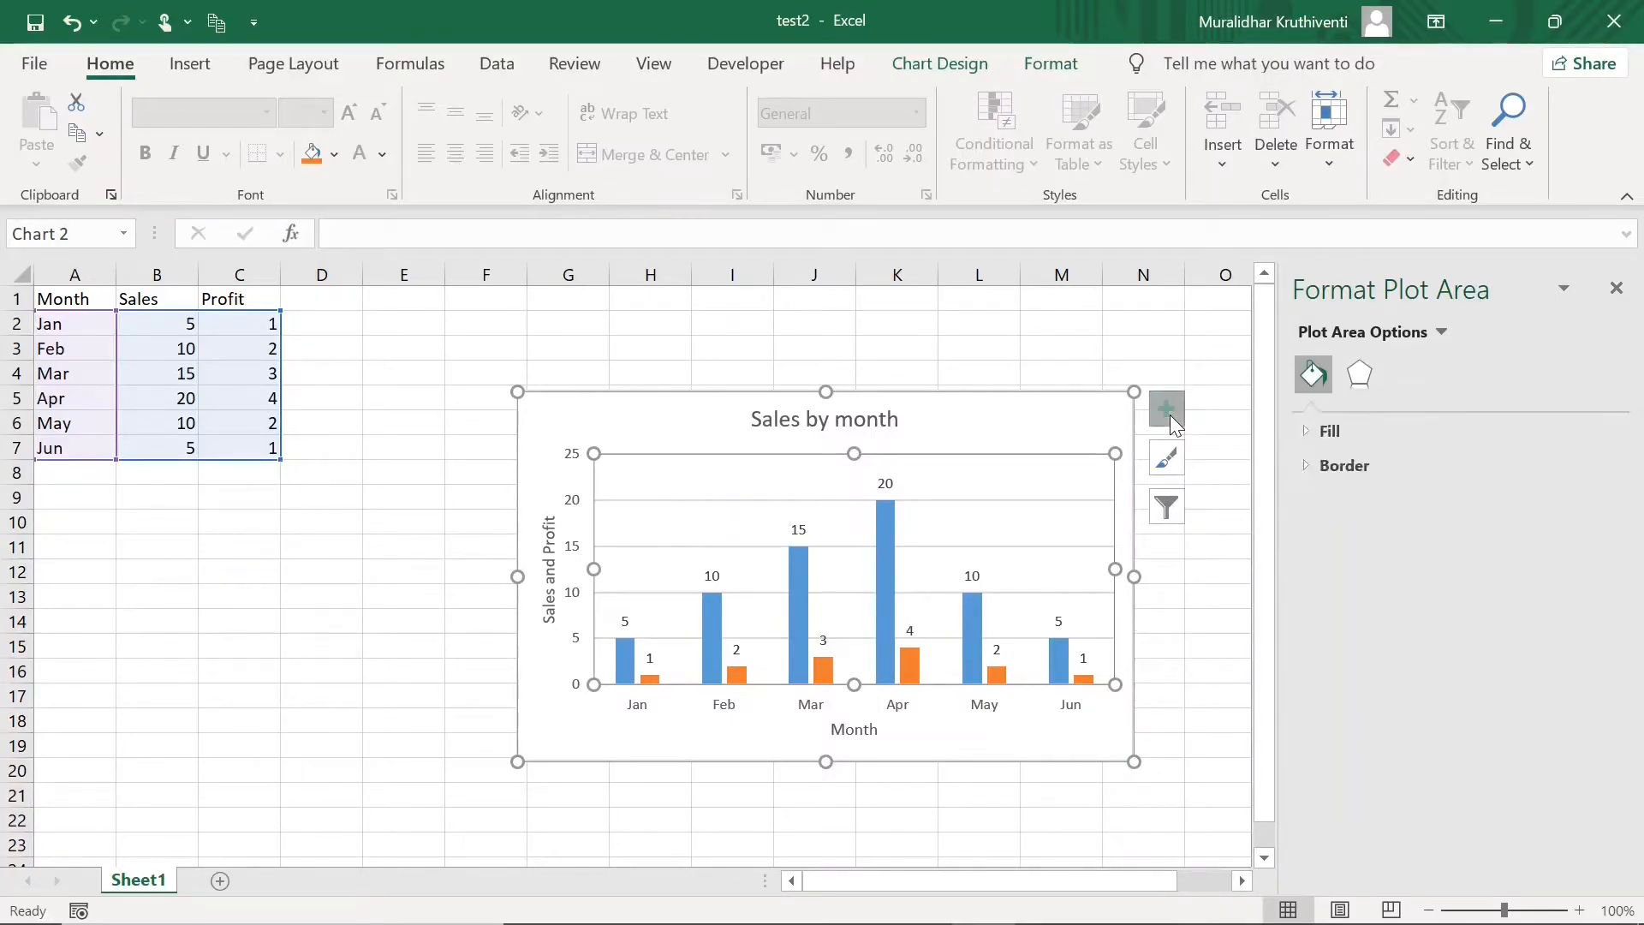
left_click(1222, 634)
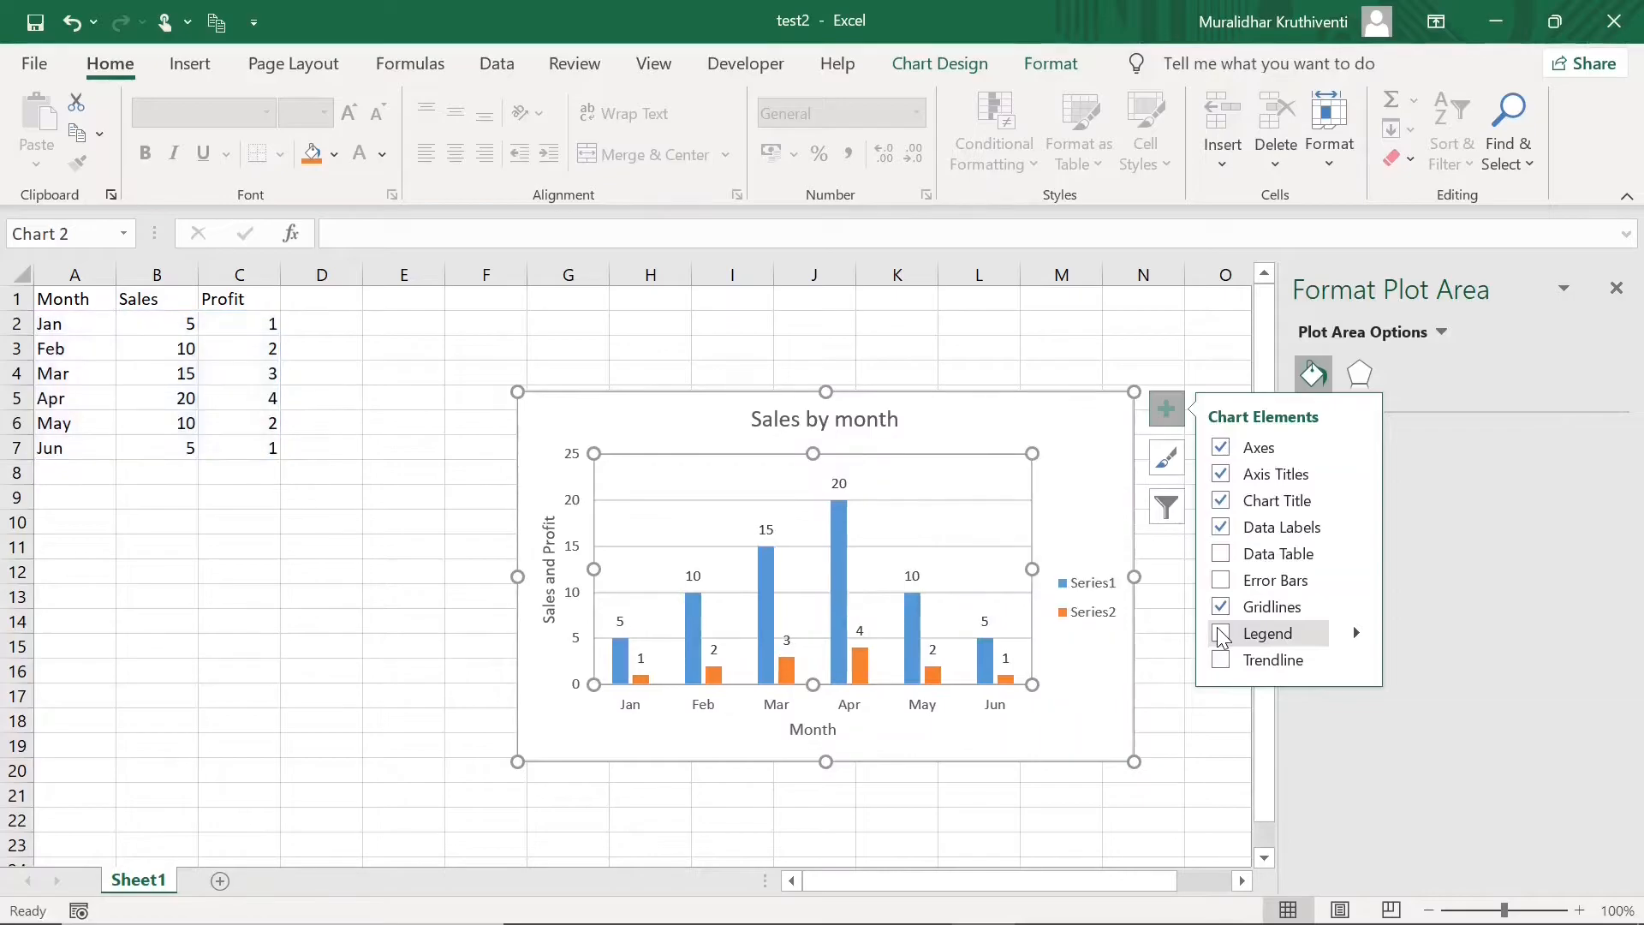
Rename the chart's Series1 legend entry to "Sales" in the chart's data source settings.
left_click(1084, 586)
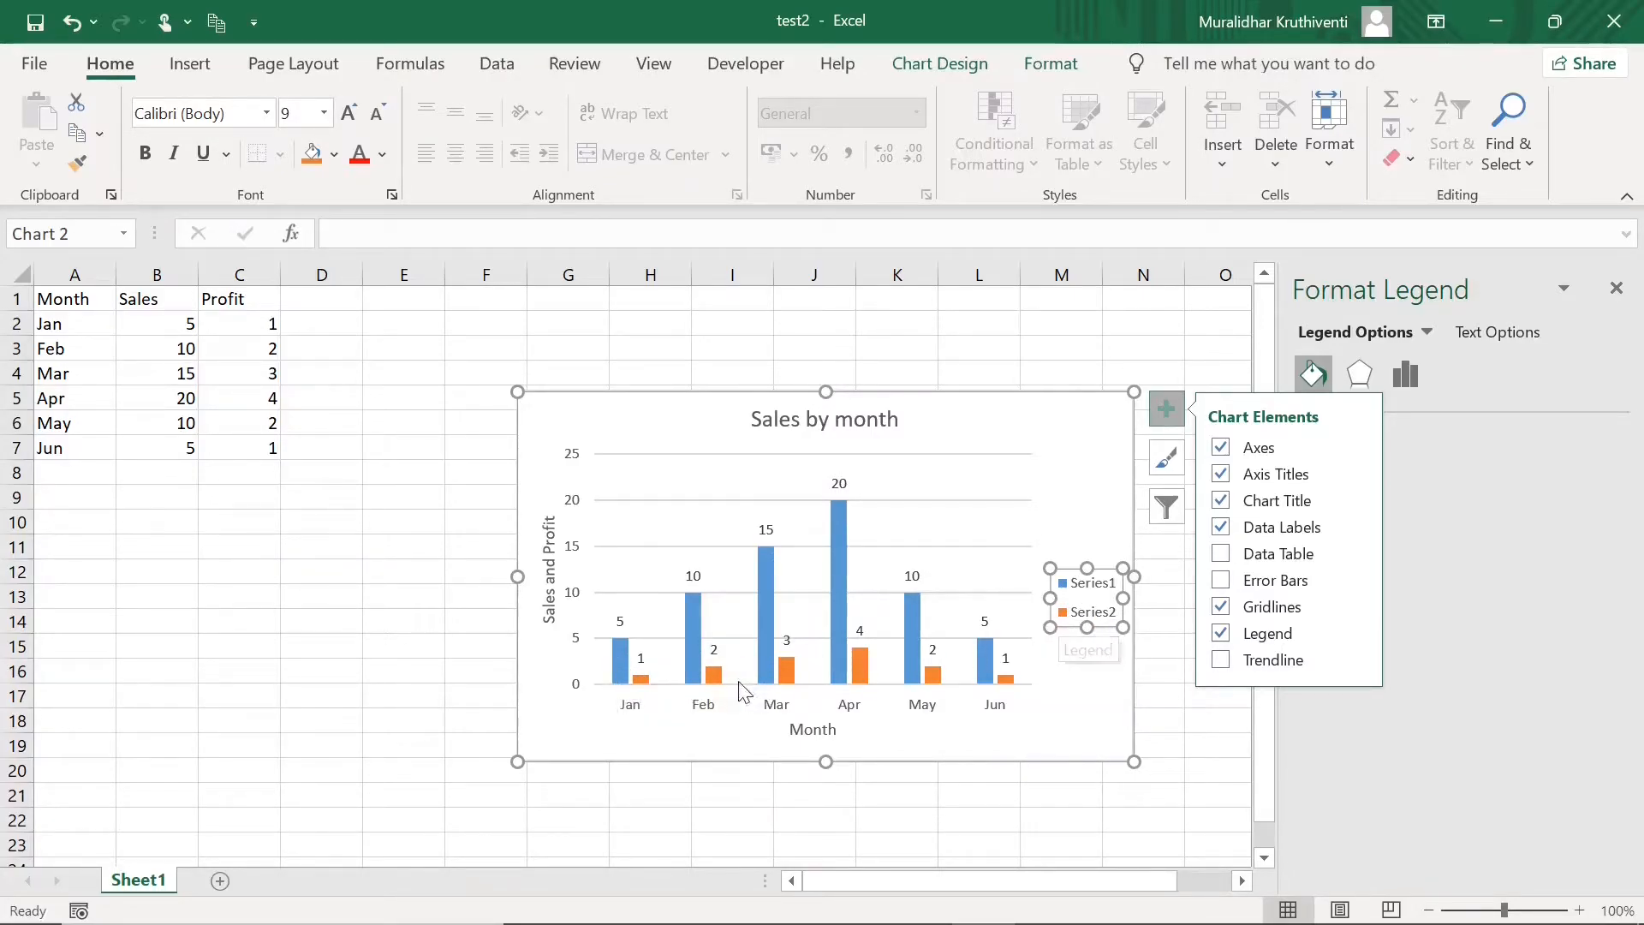
left_click(885, 531)
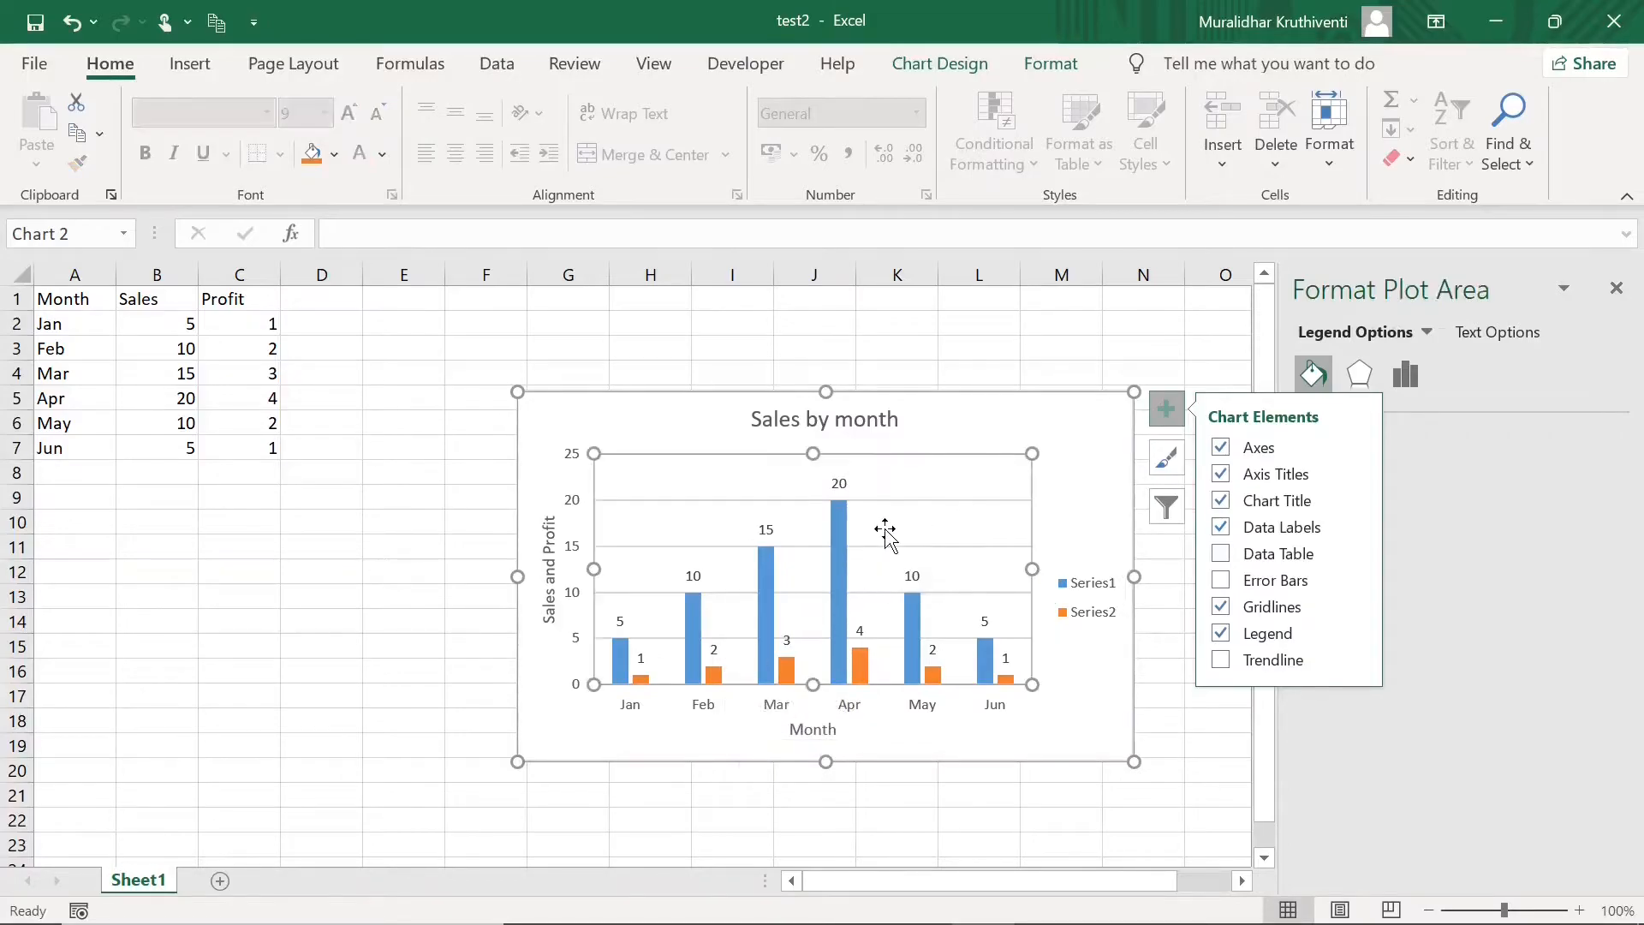
right_click(885, 531)
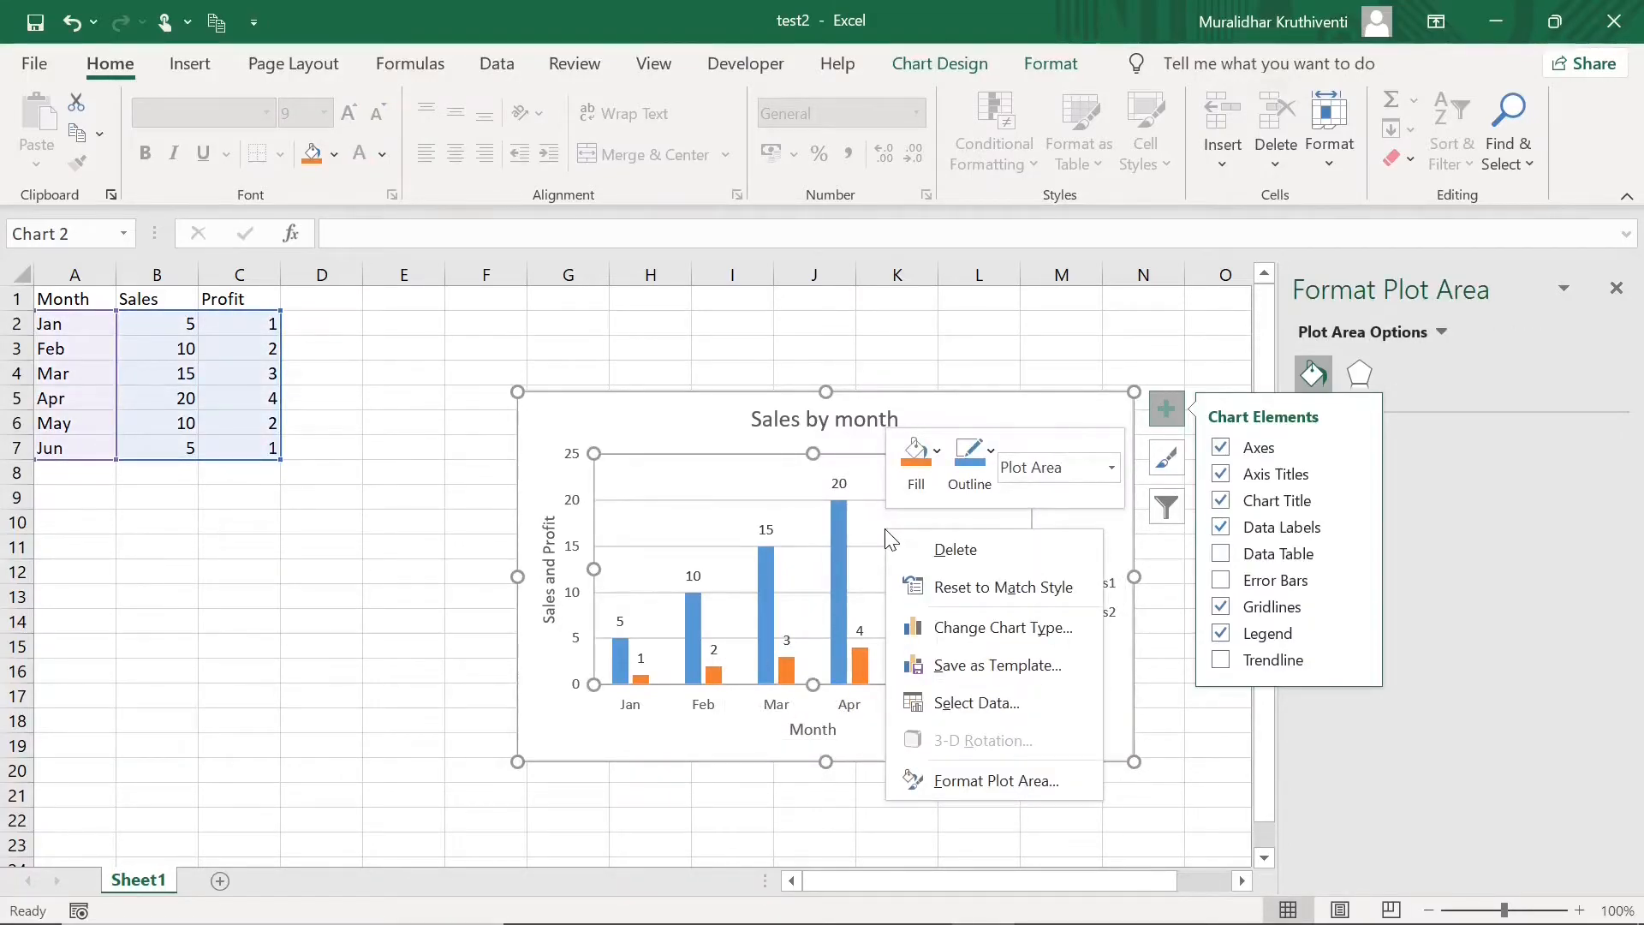
left_click(969, 711)
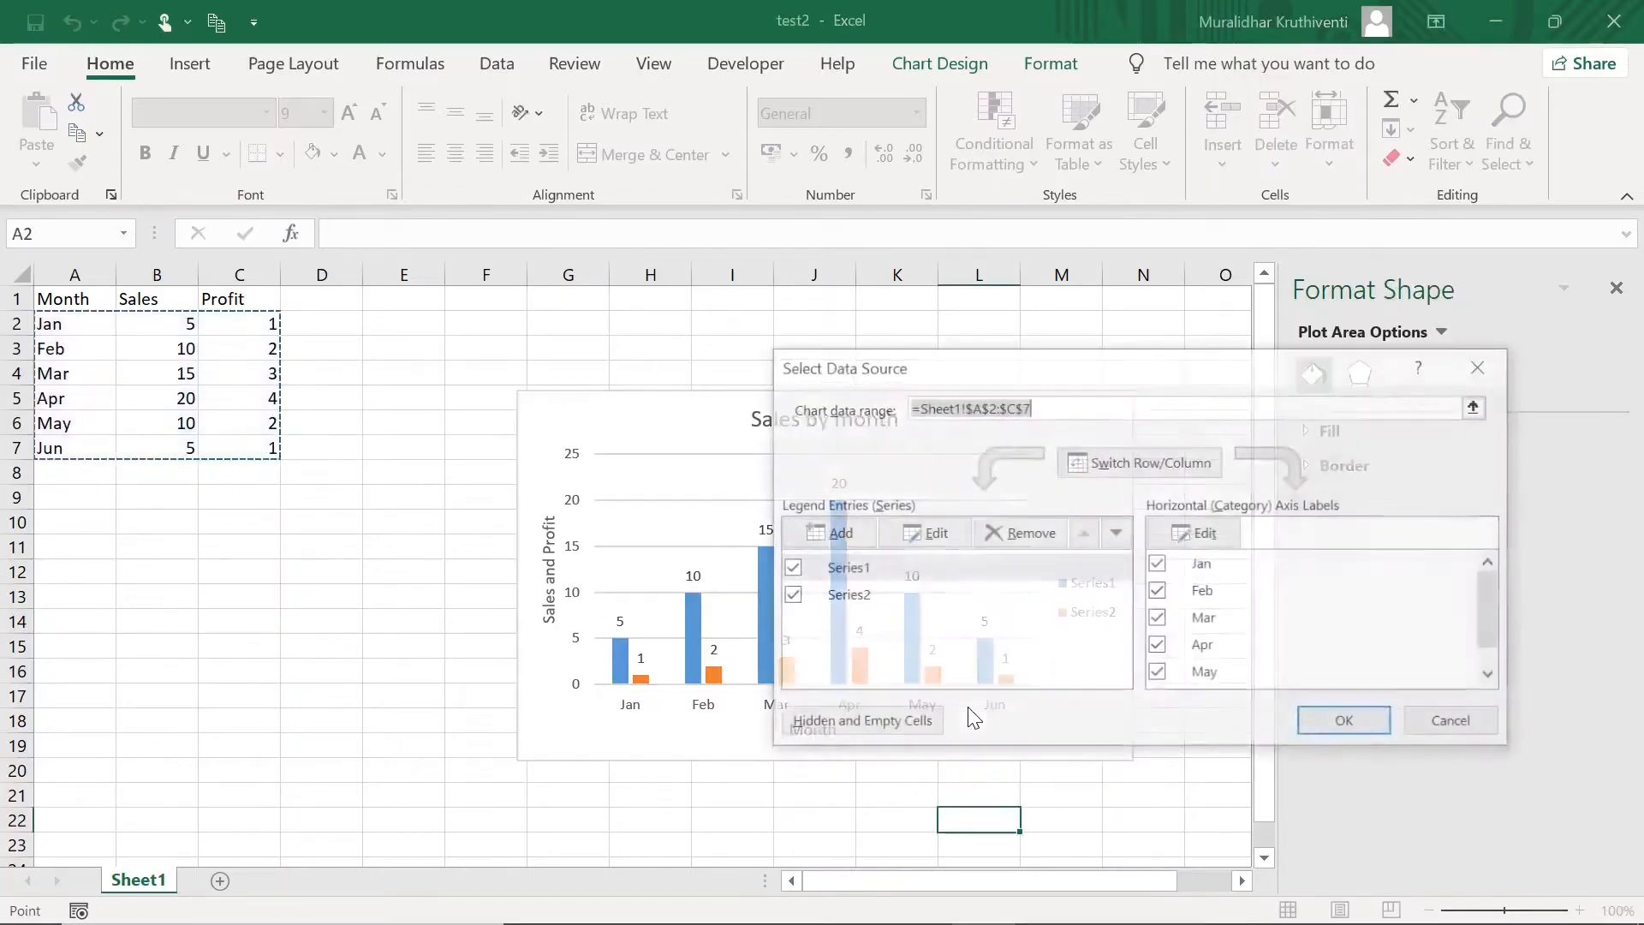
left_click(845, 572)
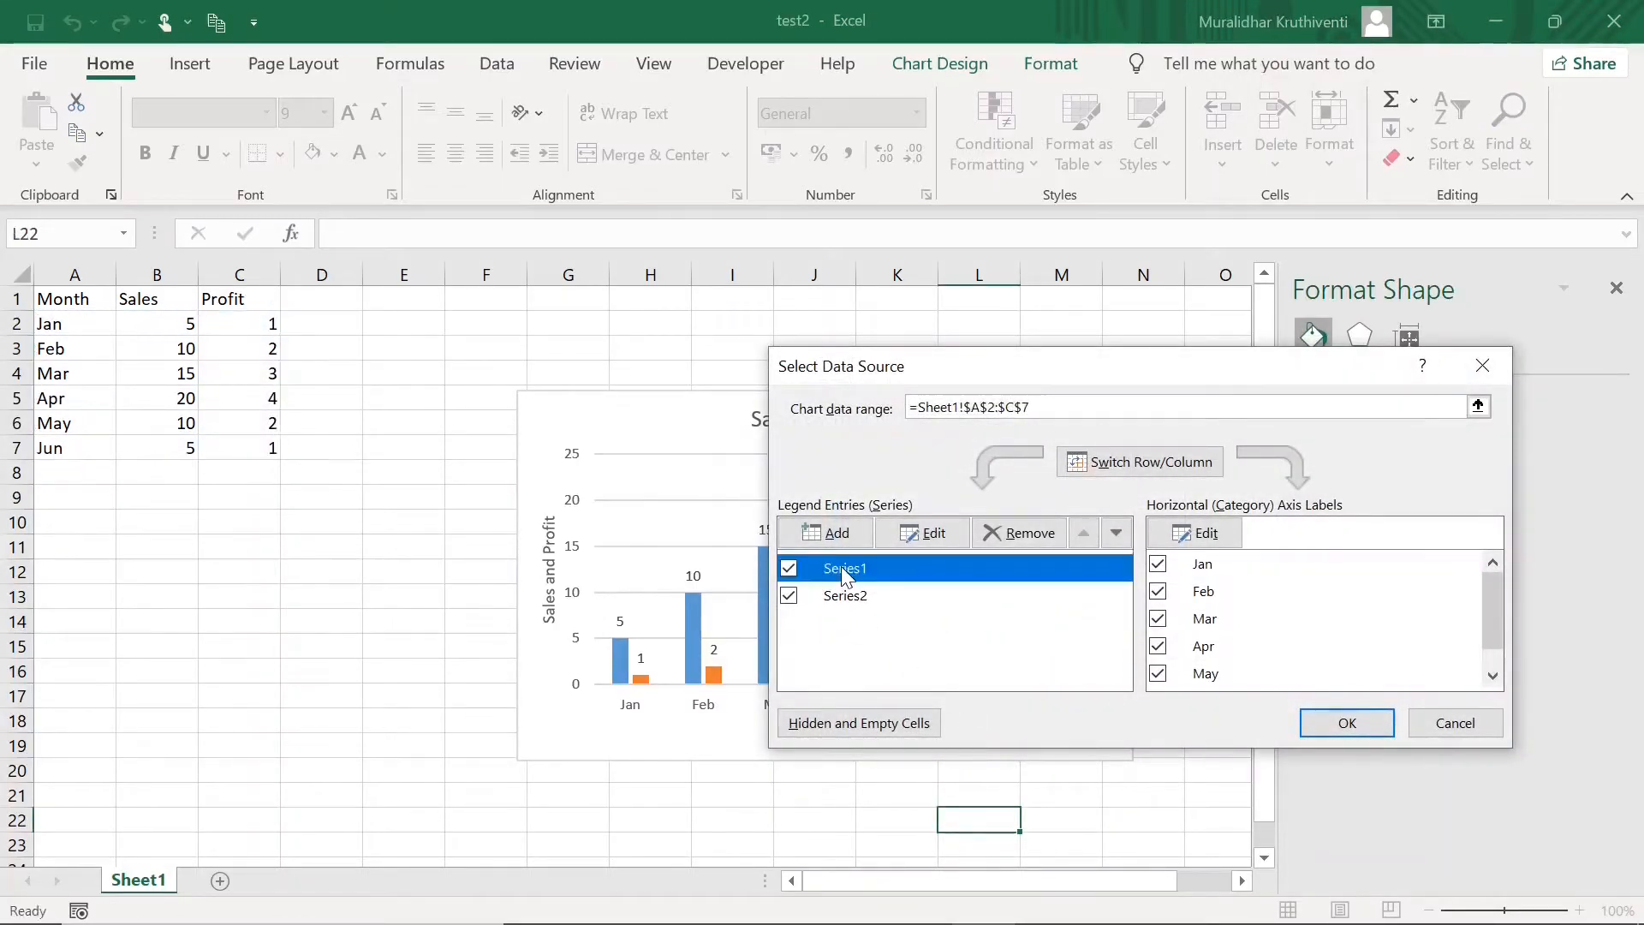
left_click(934, 536)
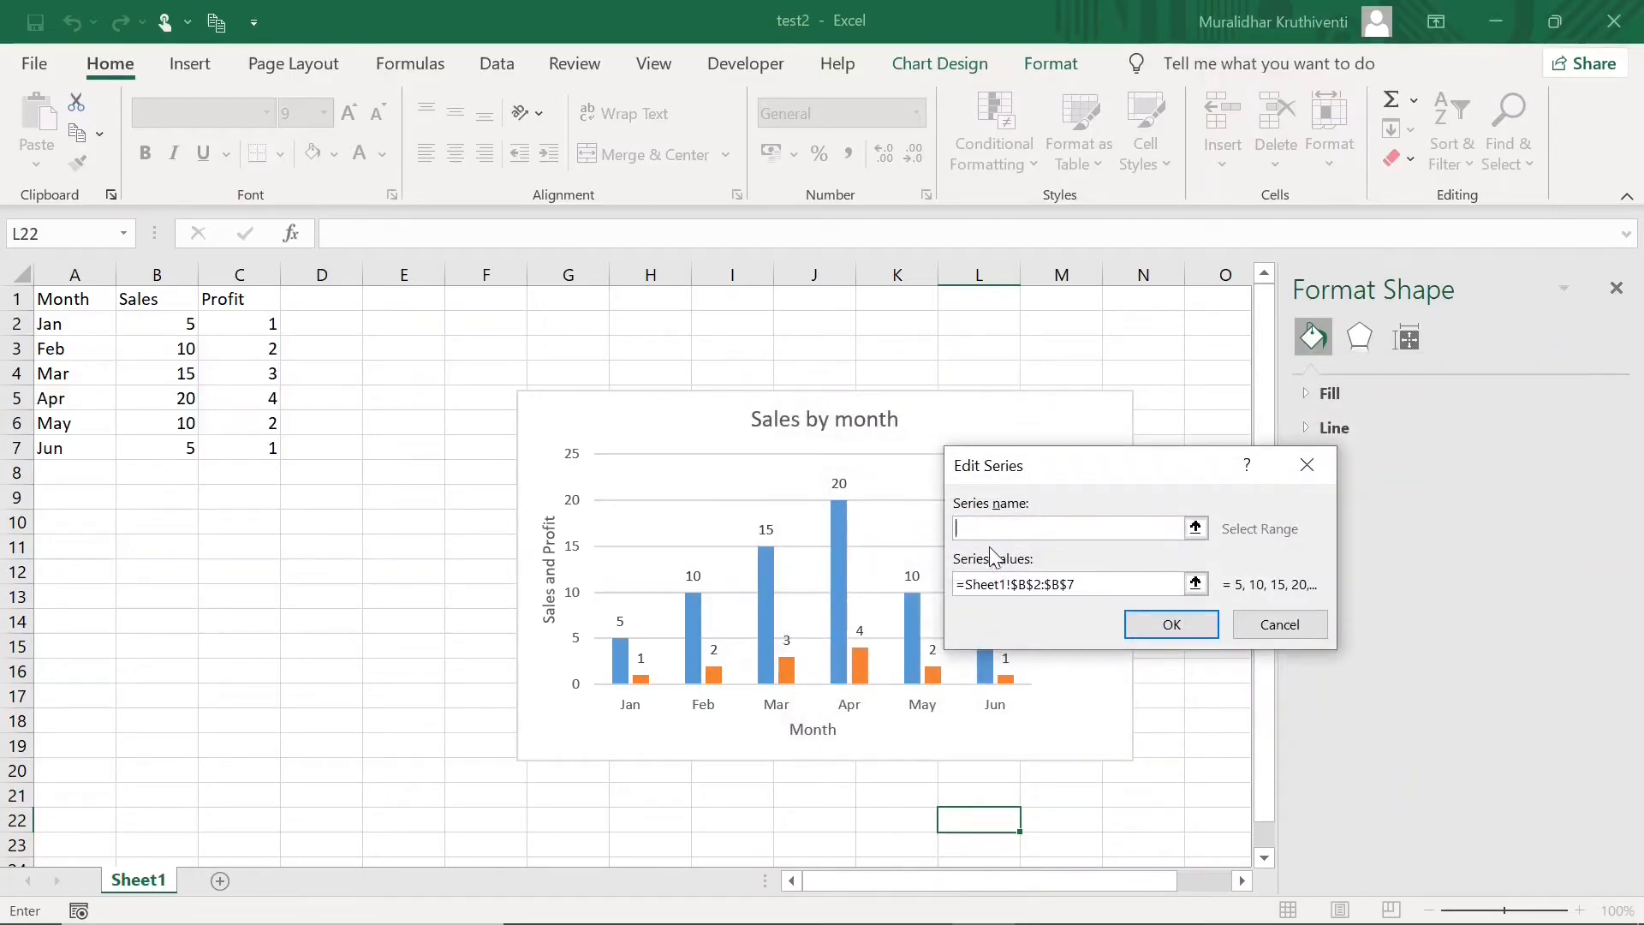
type("Sales")
left_click(1176, 629)
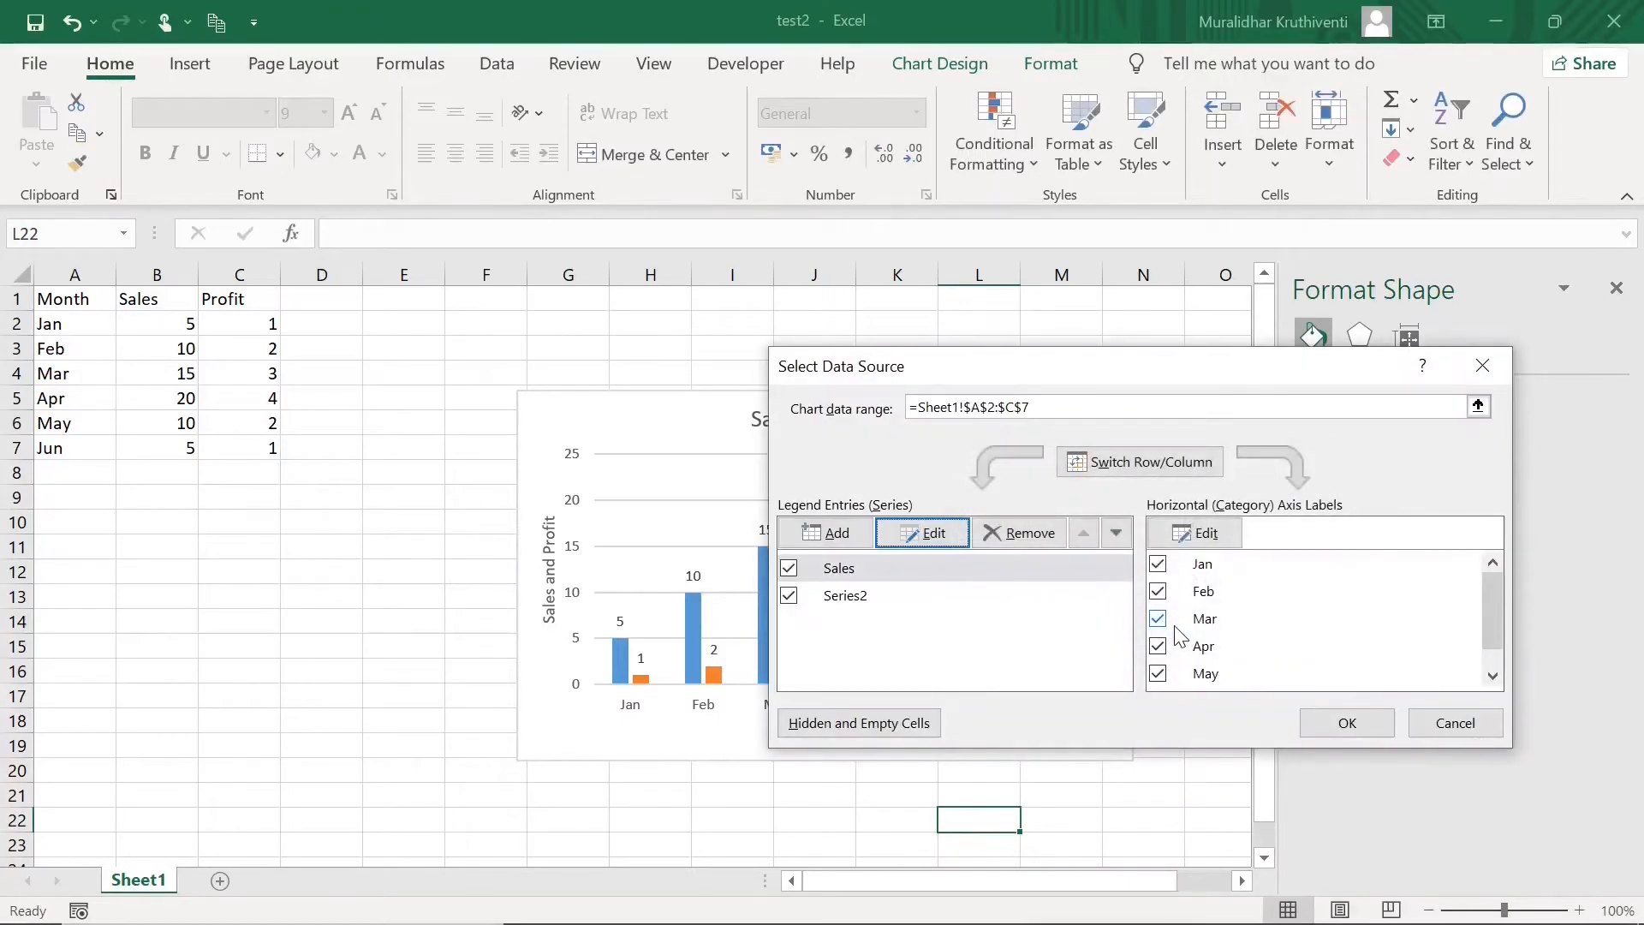
Rename the Series2 legend entry to "Profit" and apply the data source changes.
left_click(826, 597)
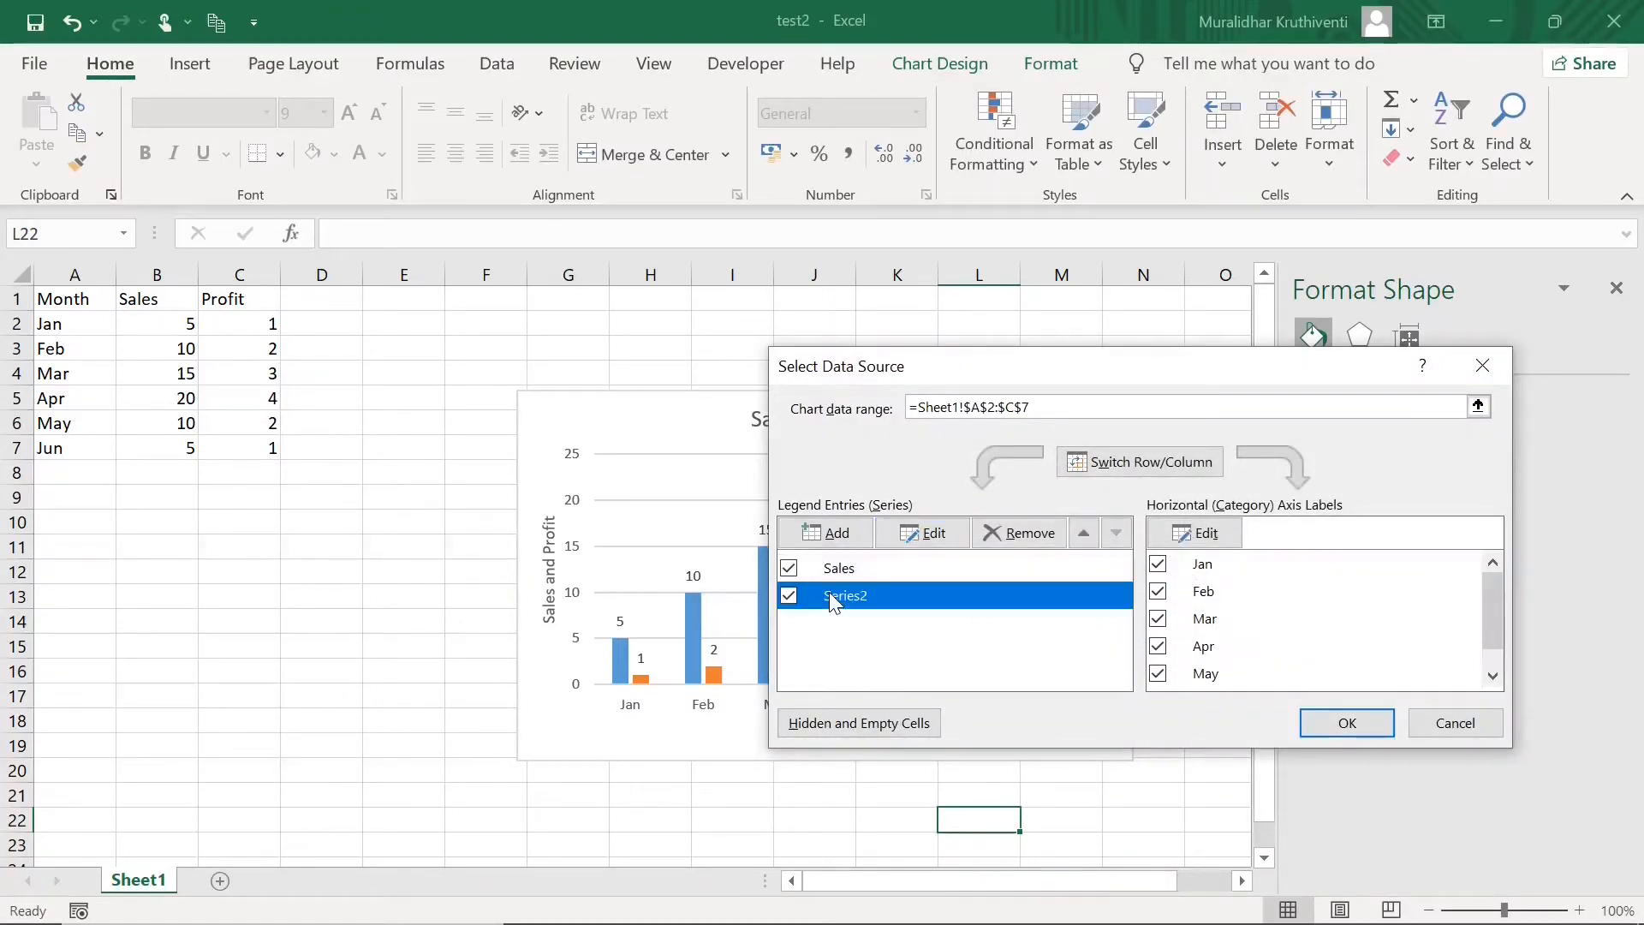
left_click(933, 533)
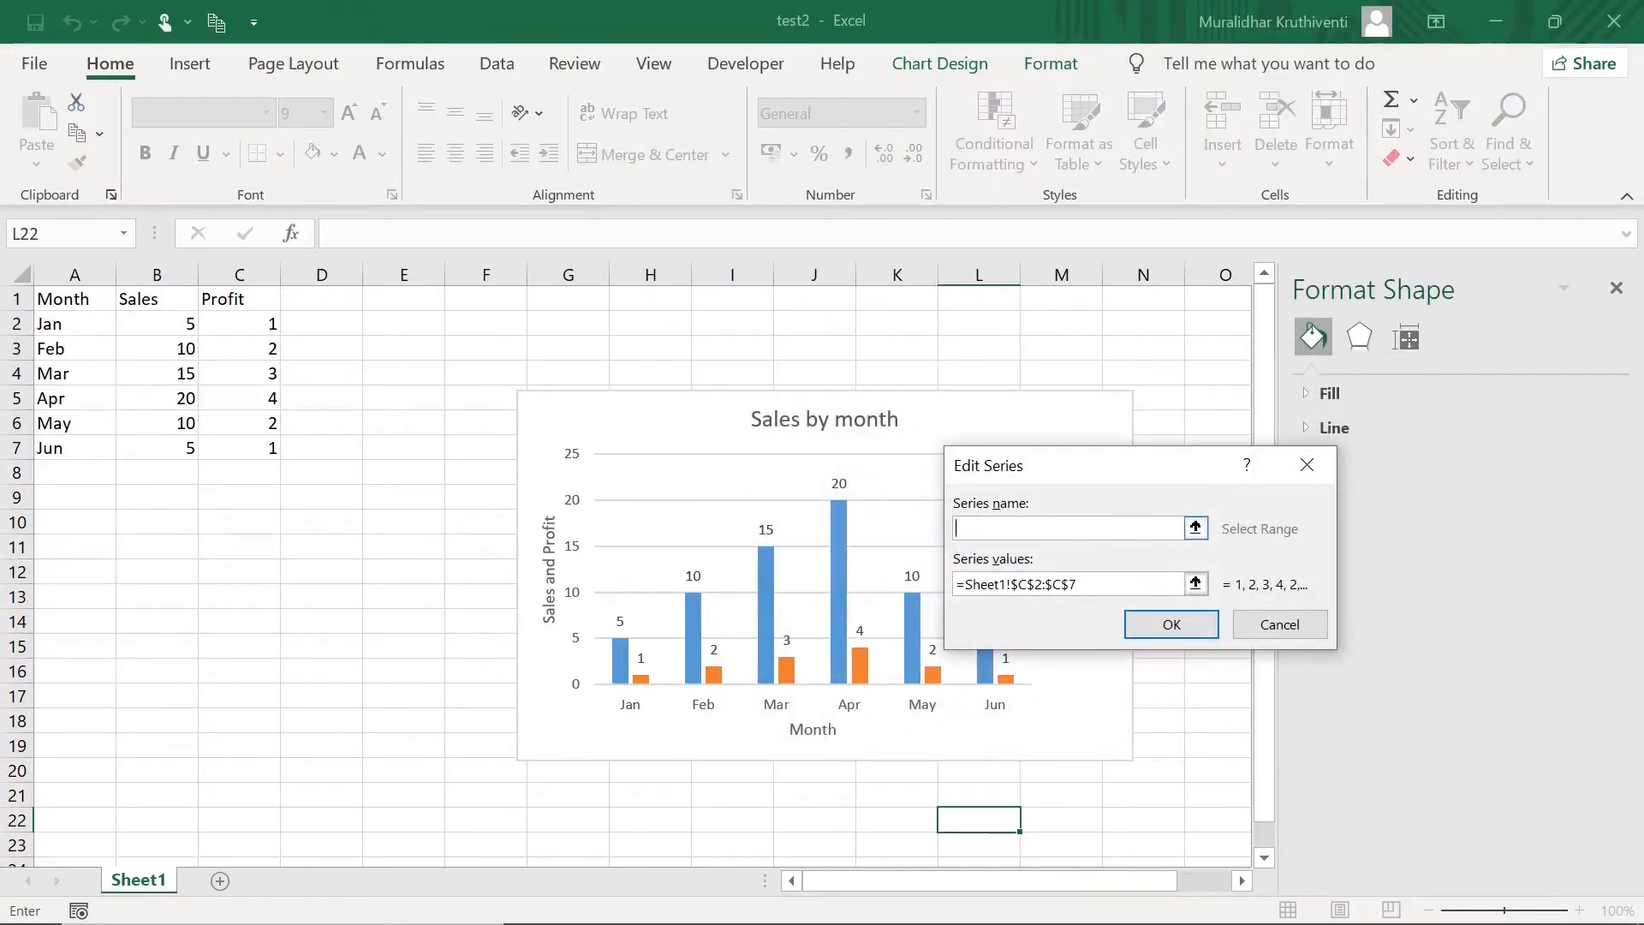
type("P")
left_click(1162, 627)
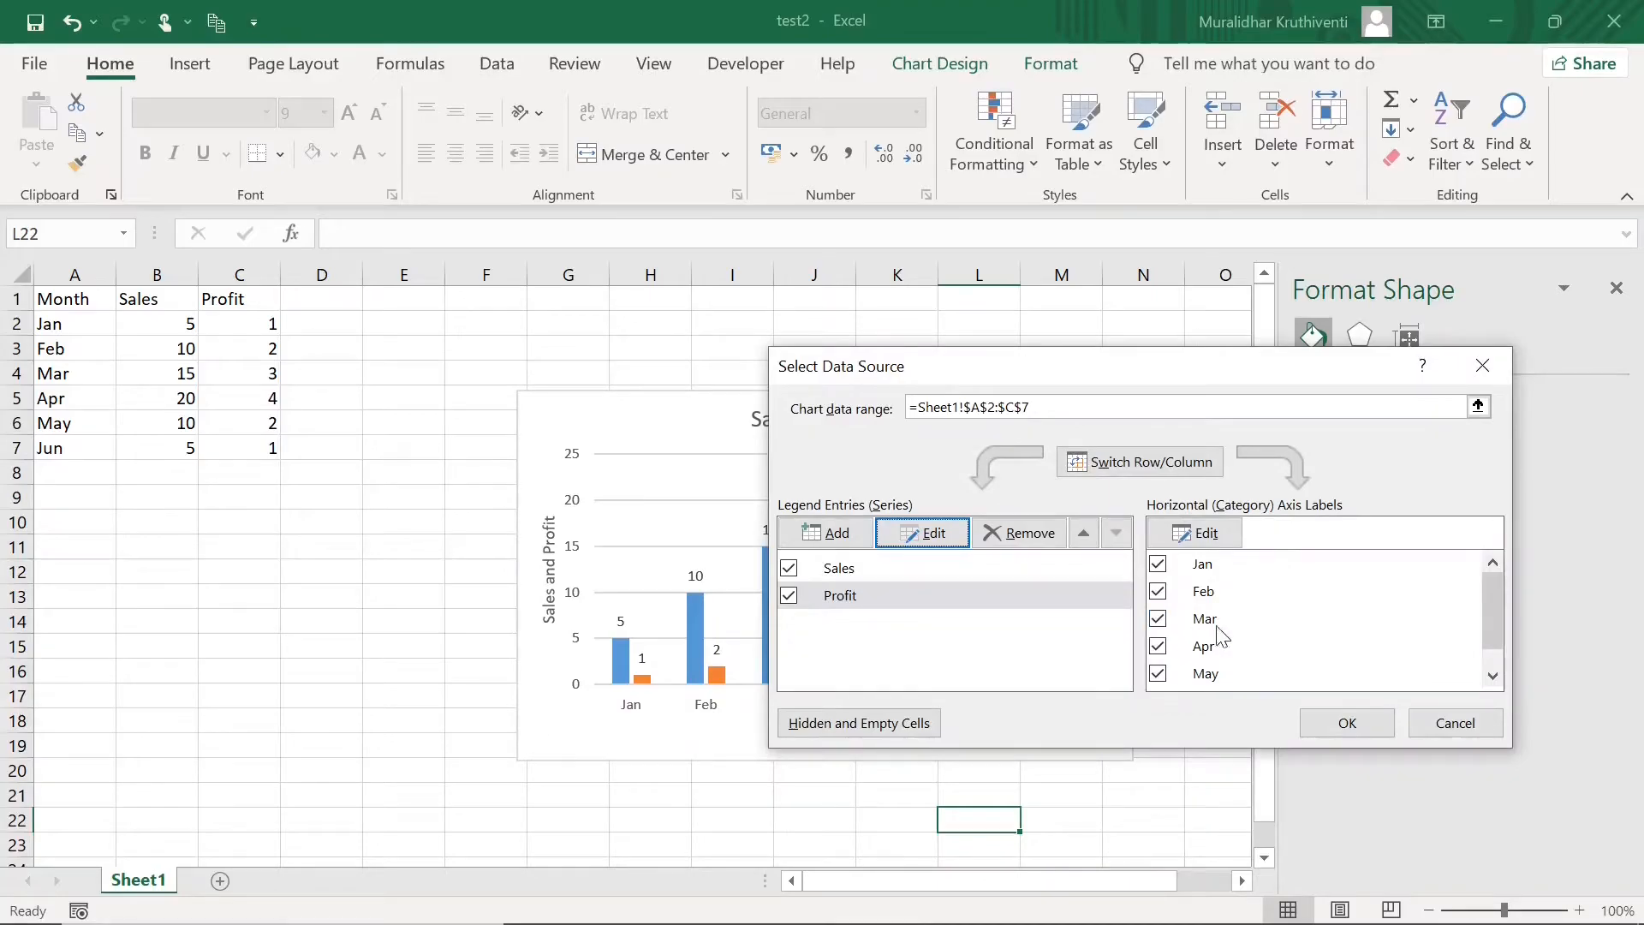
left_click(1366, 727)
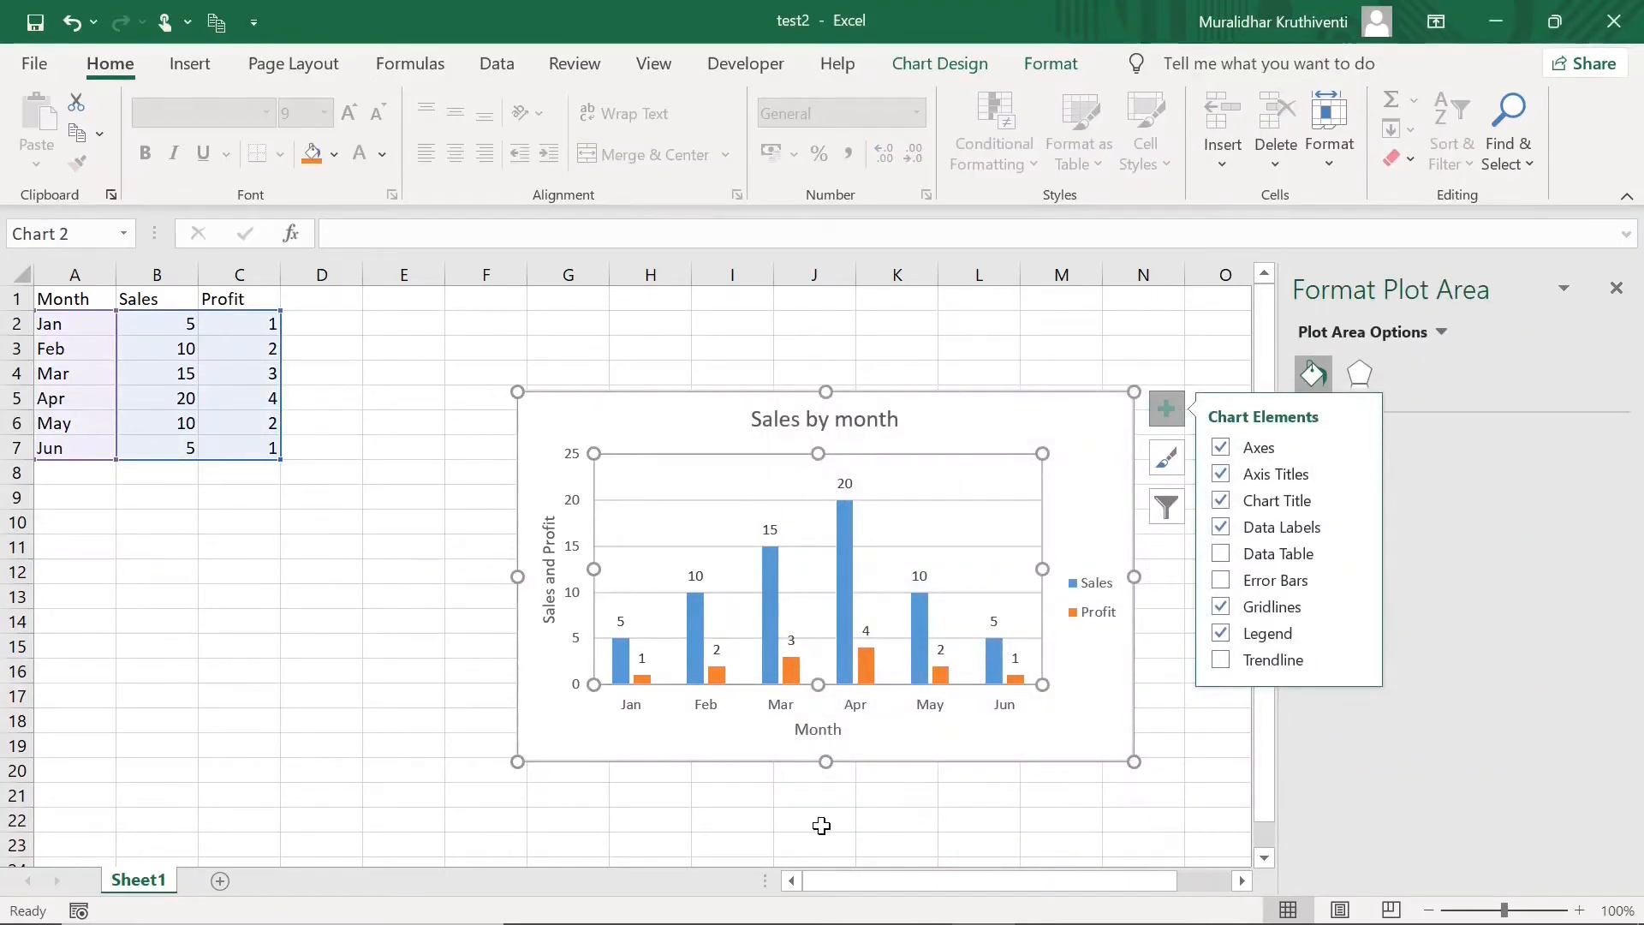
left_click(1097, 589)
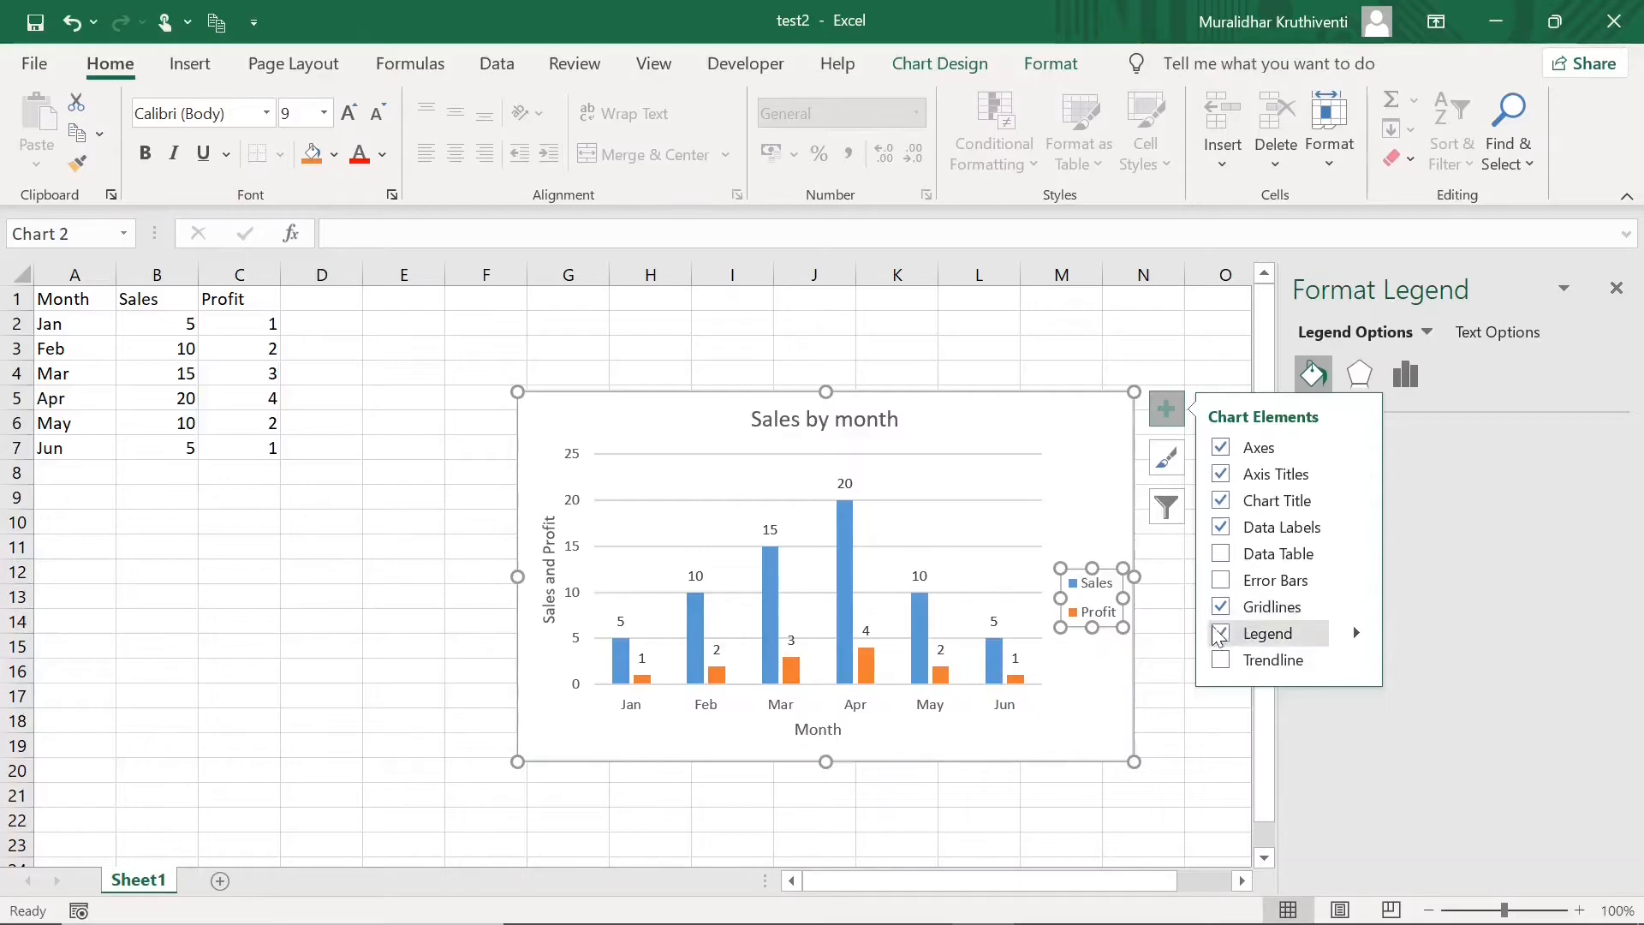
left_click(1092, 709)
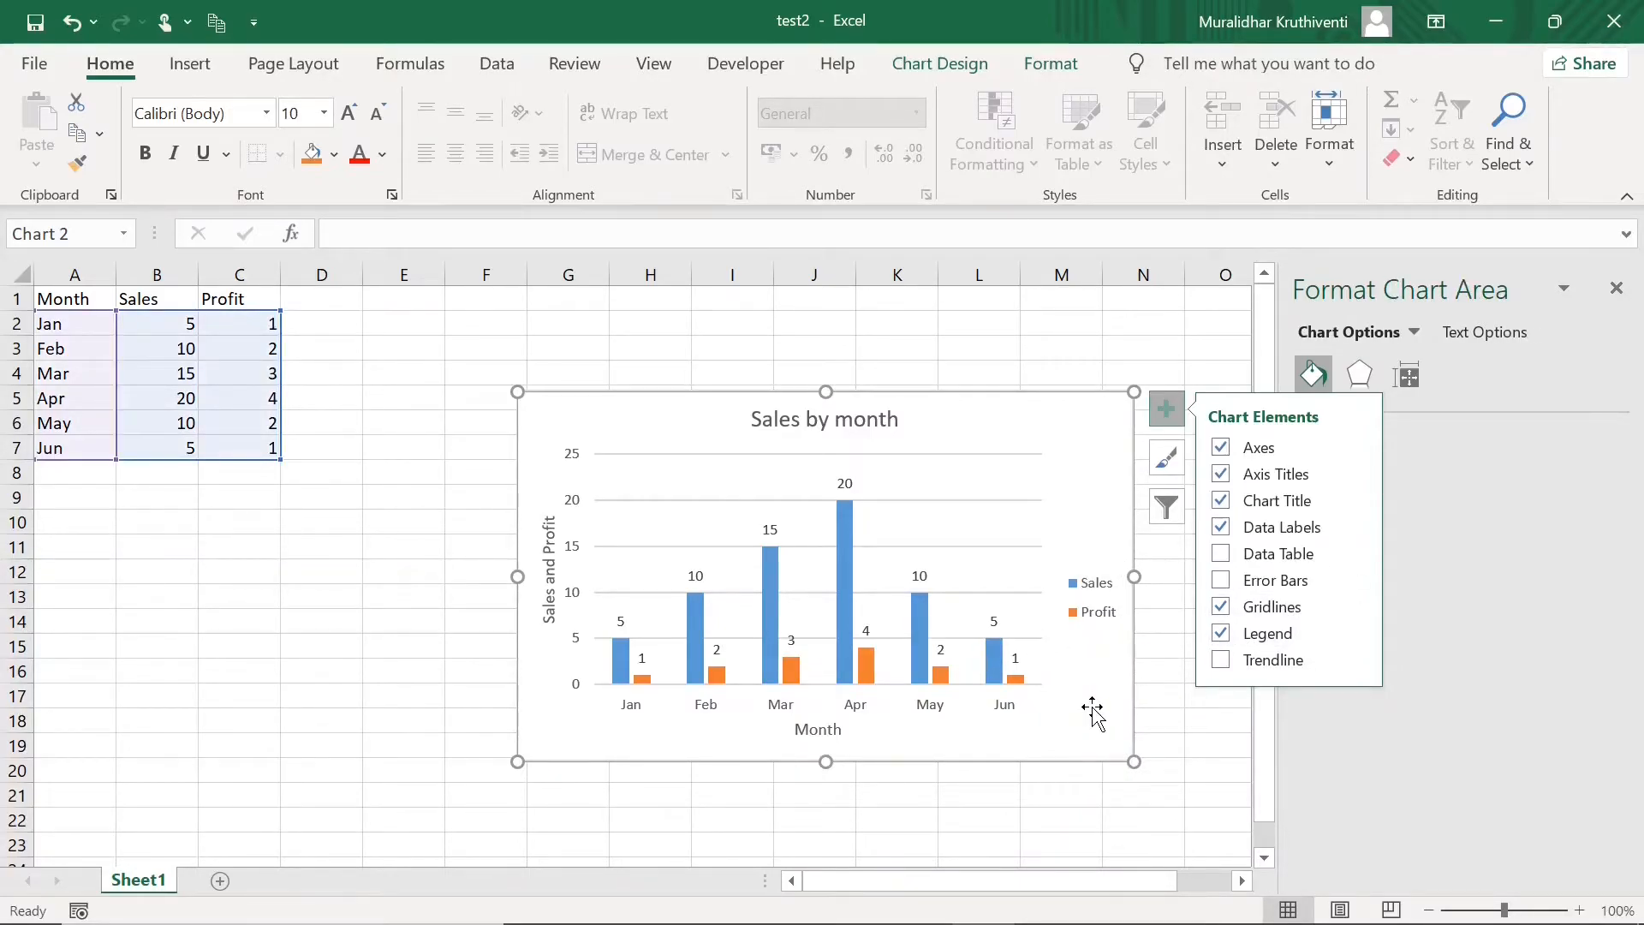
left_click(873, 796)
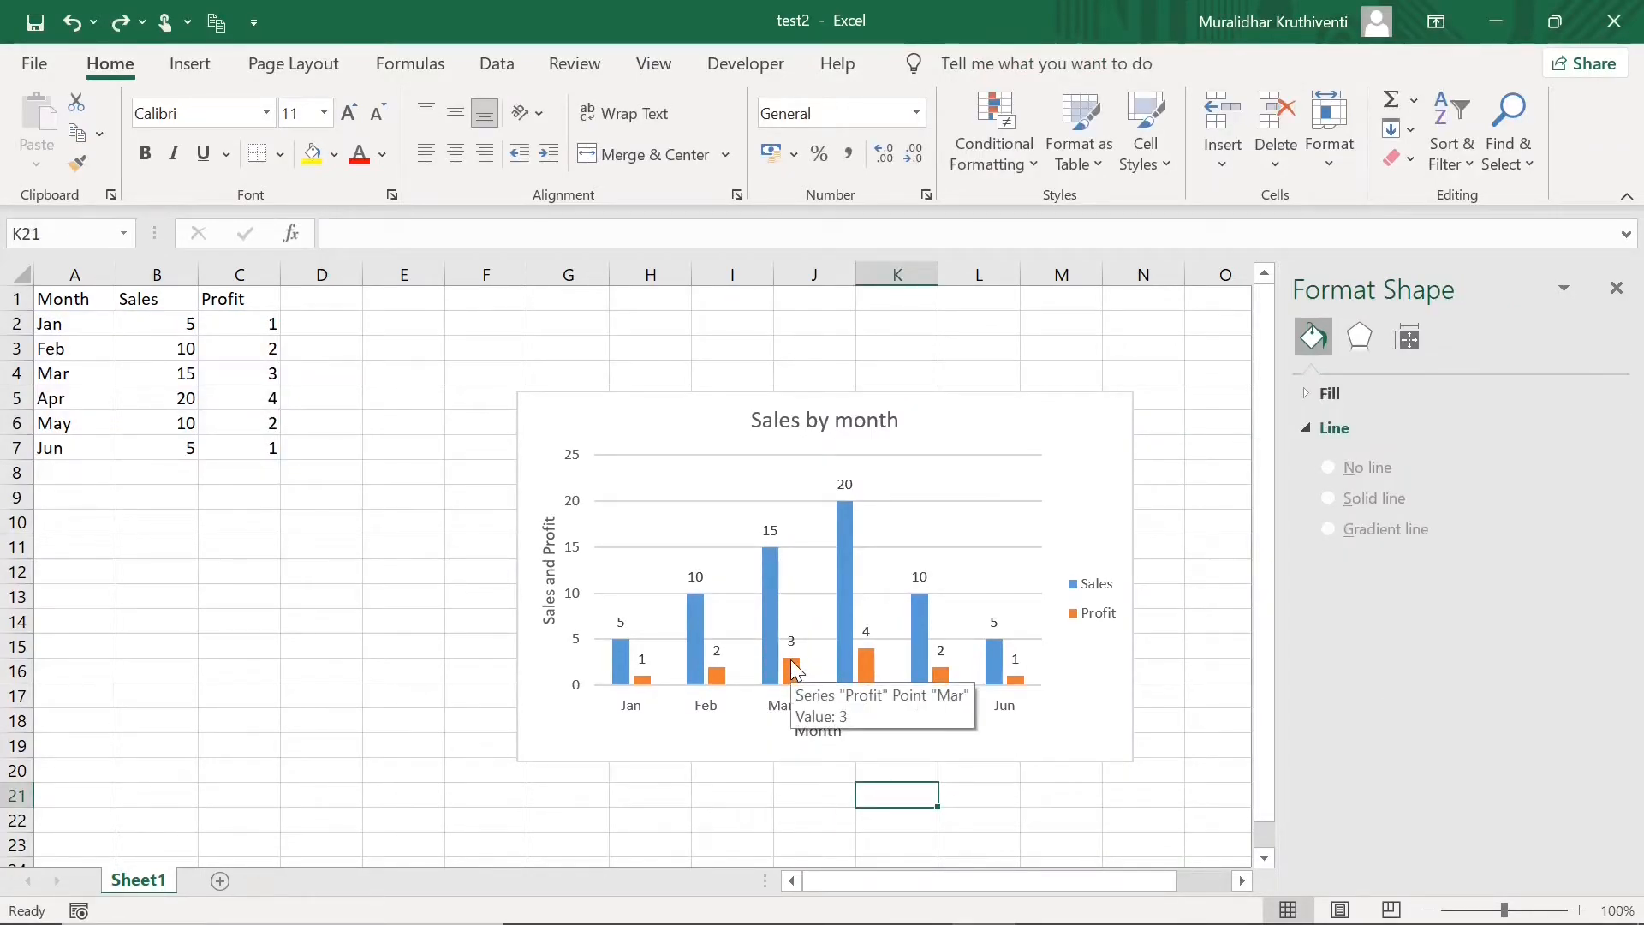
Open the series chart type settings for the orange Profit columns.
left_click(790, 659)
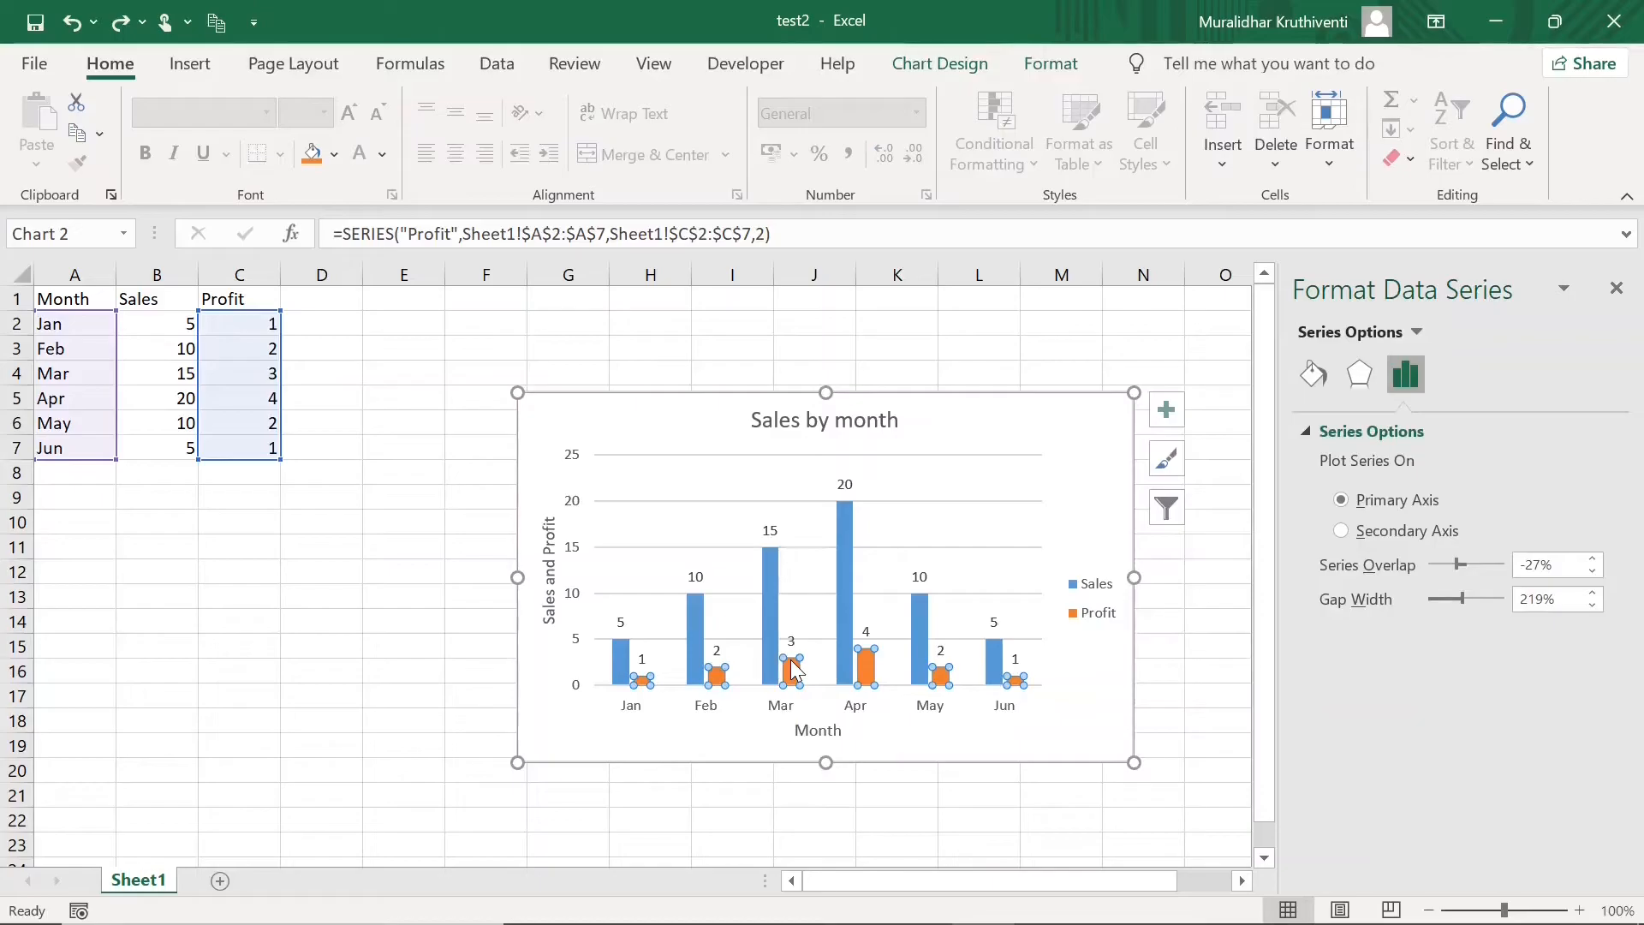
right_click(789, 660)
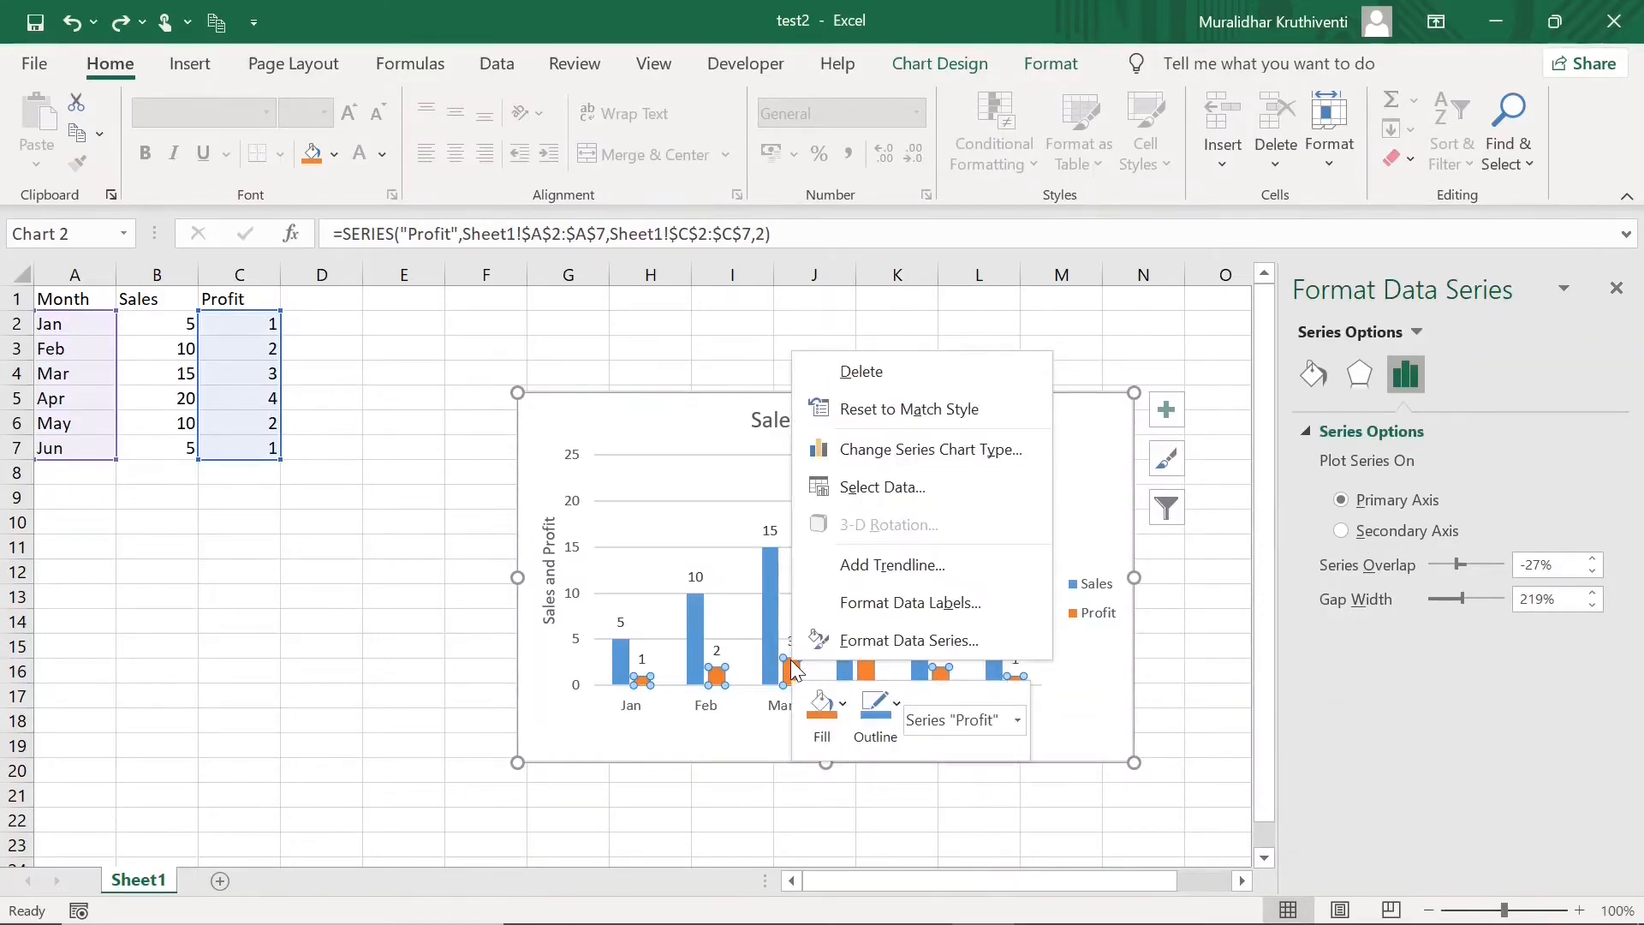
left_click(951, 456)
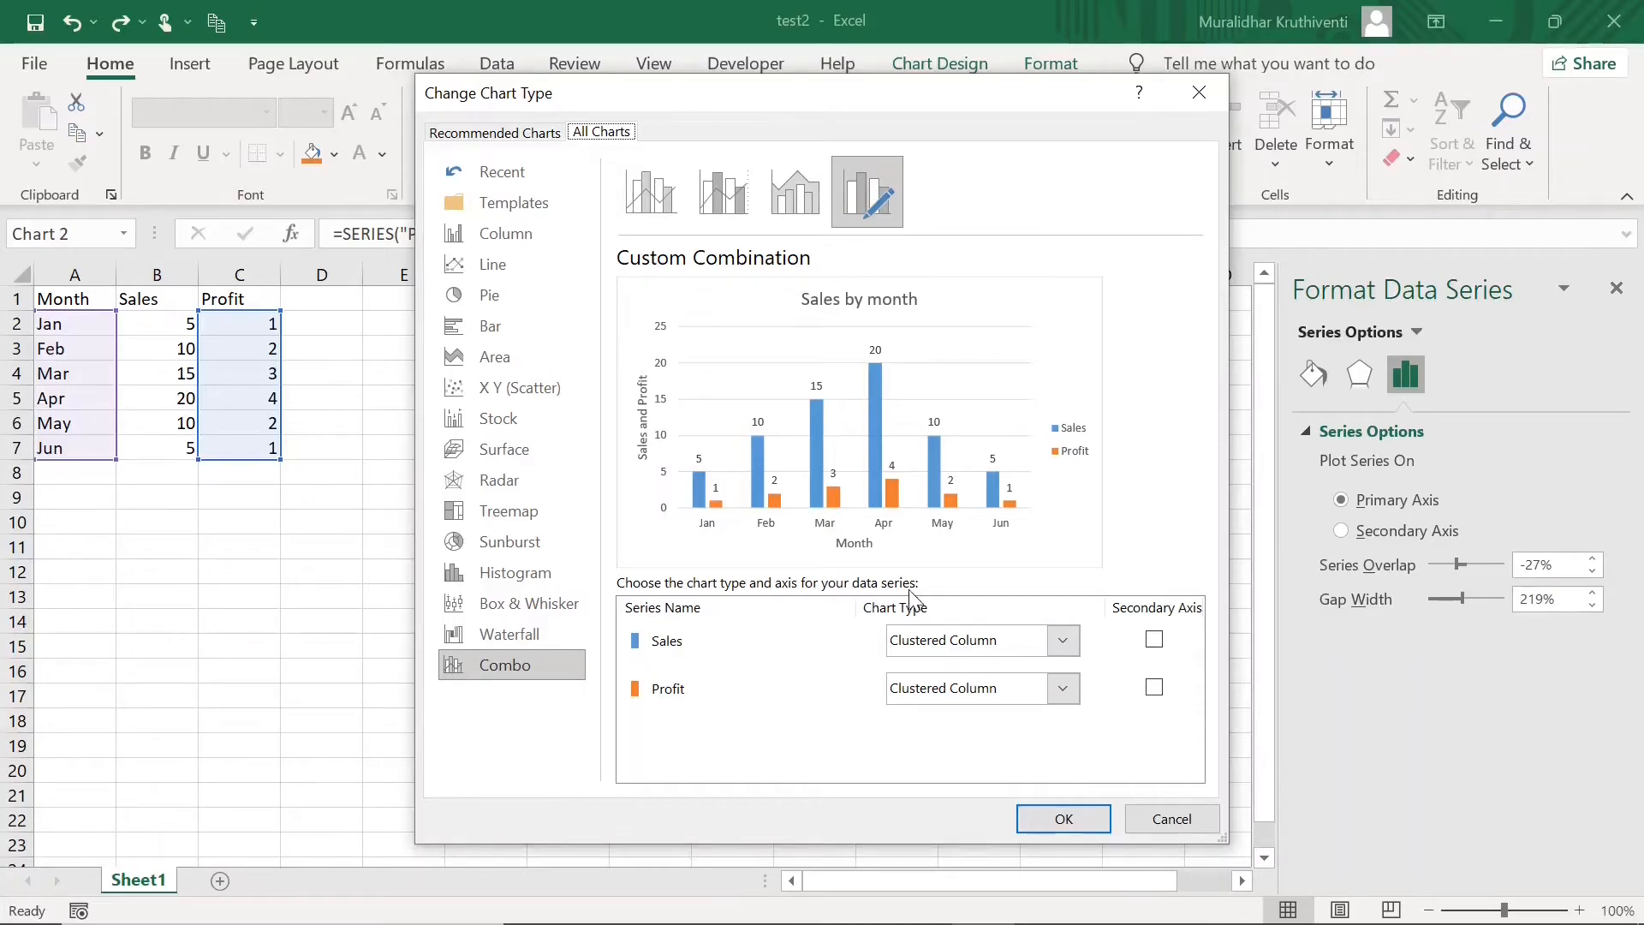
Try the 100% Stacked Line and 100% Stacked Line with Markers chart types for the Profit series.
left_click(1062, 691)
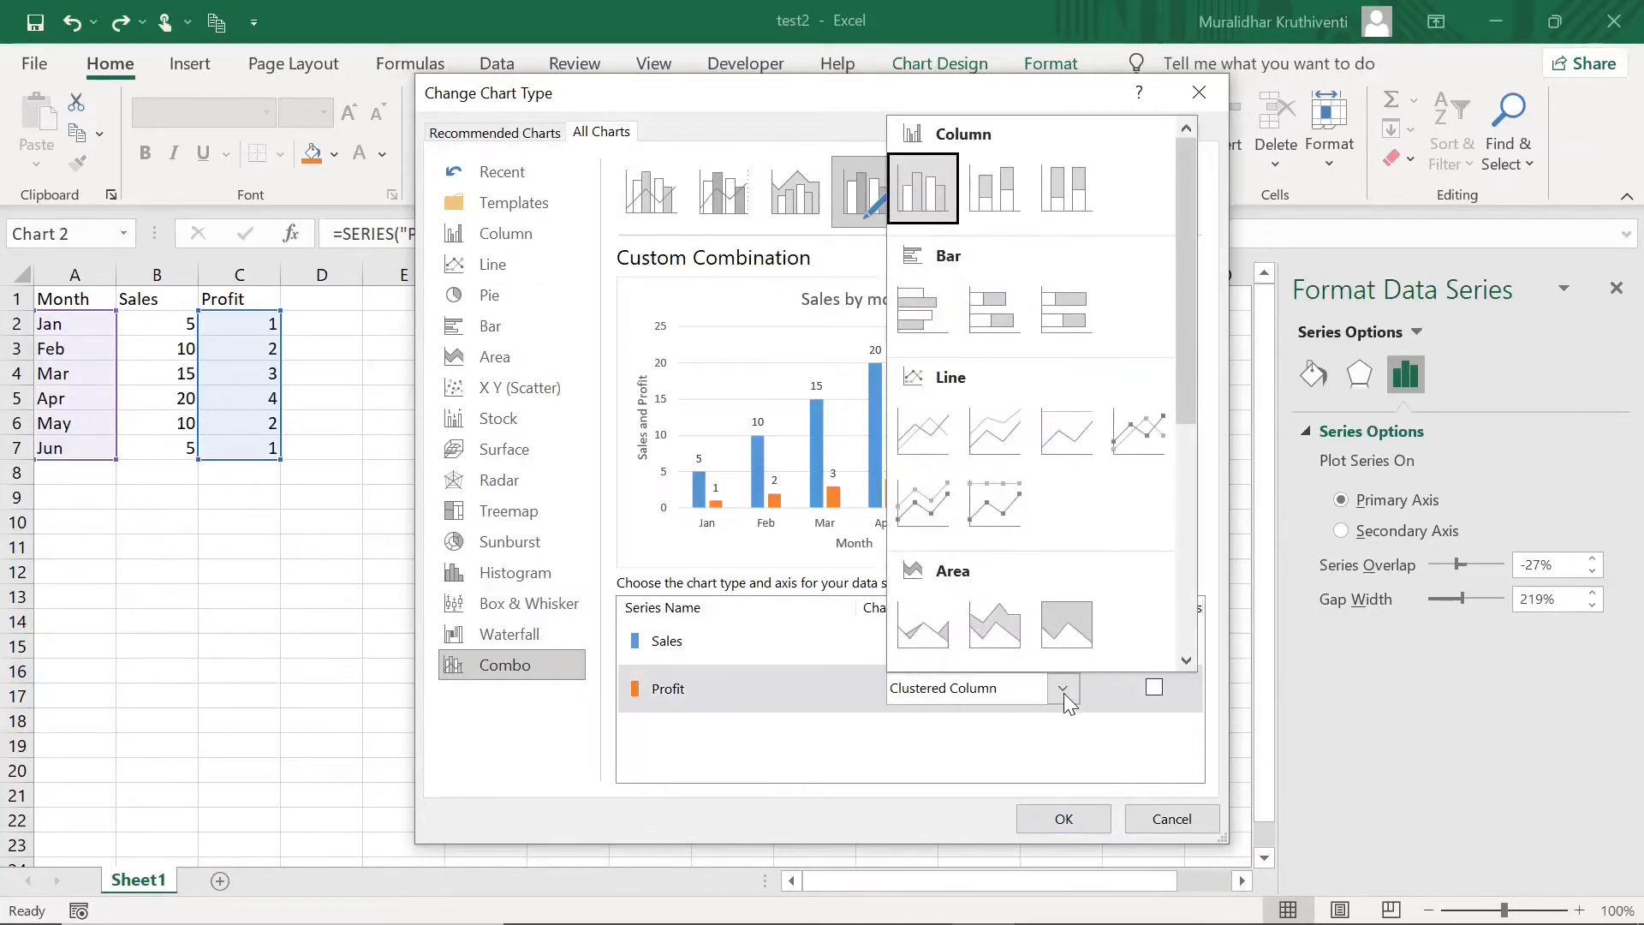
left_click(1067, 437)
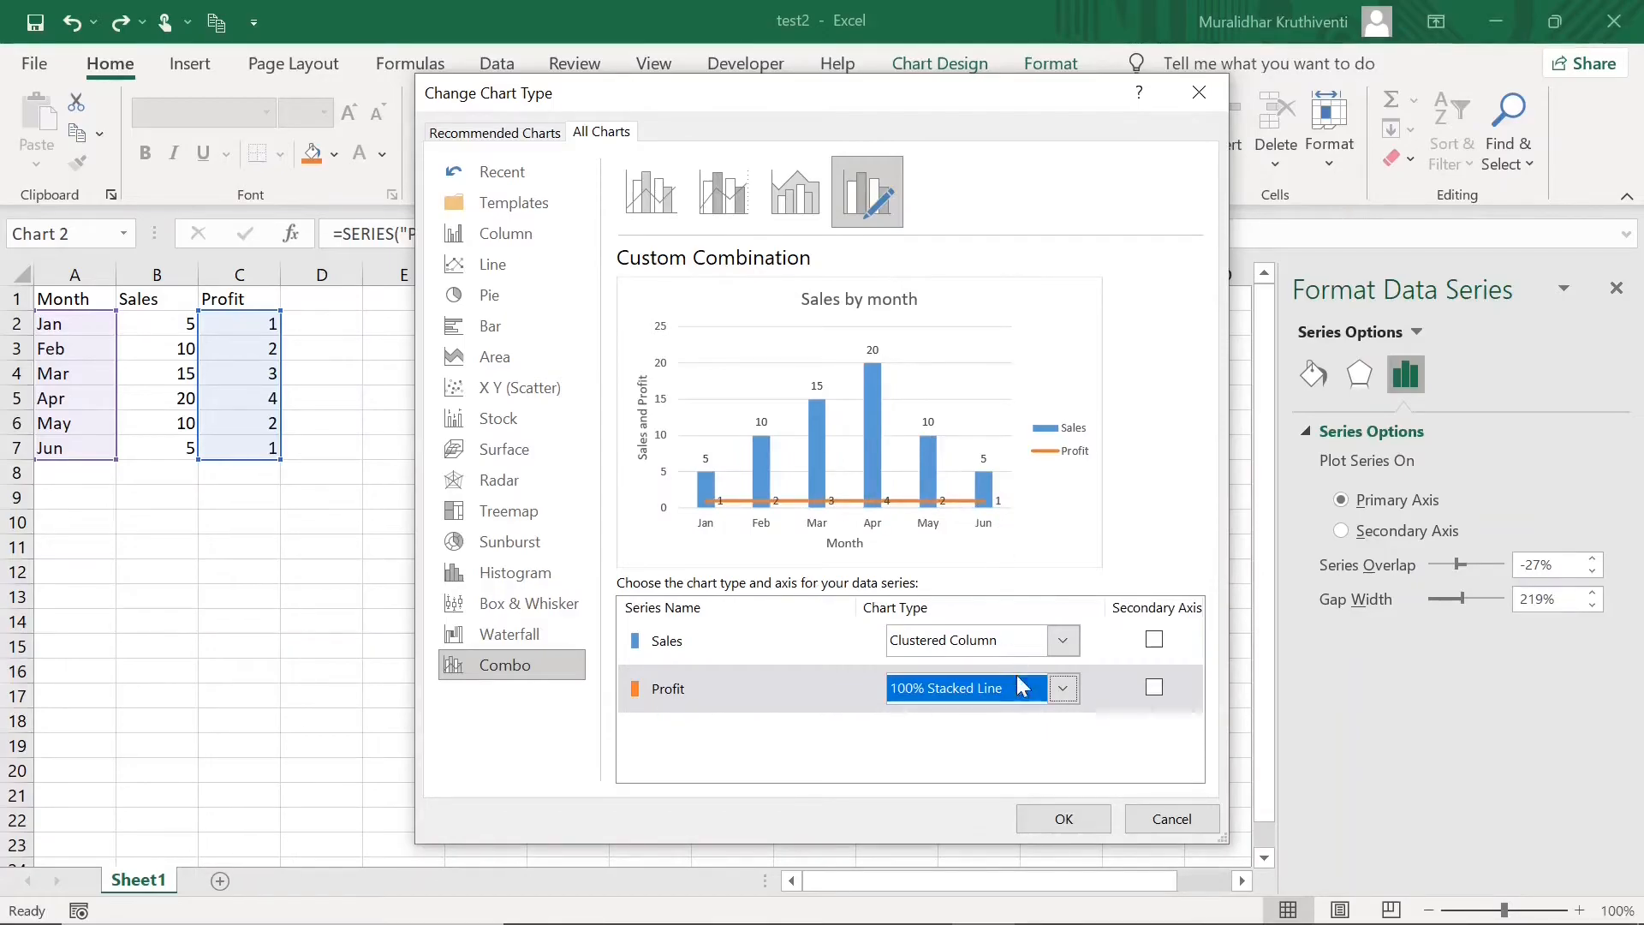
left_click(1069, 697)
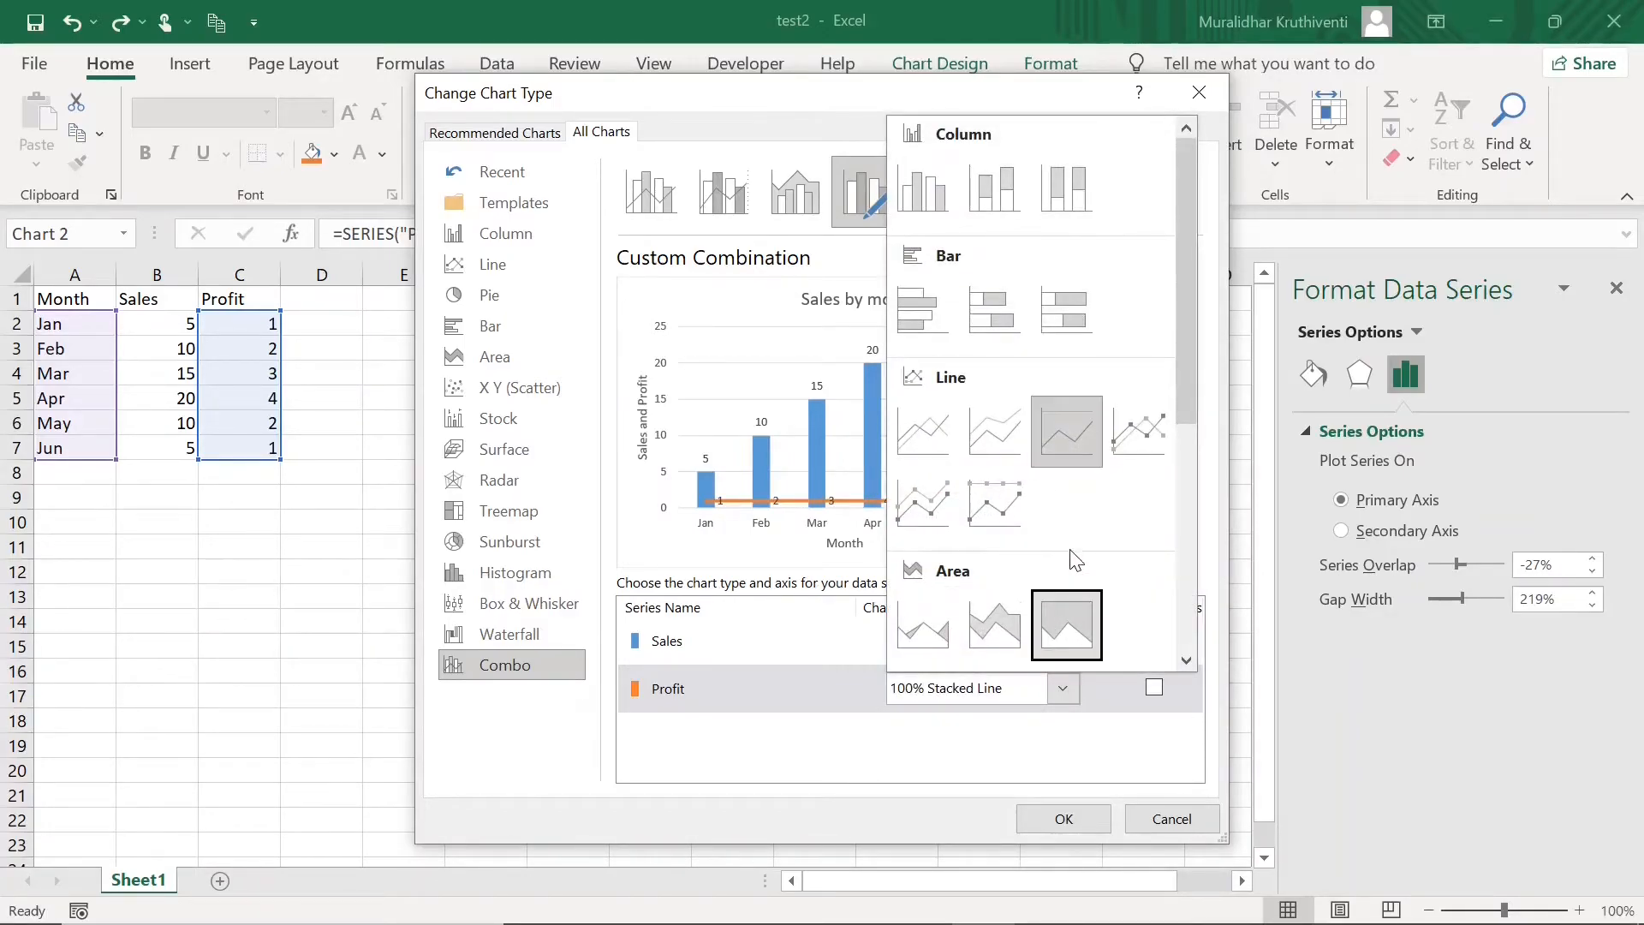
left_click(990, 500)
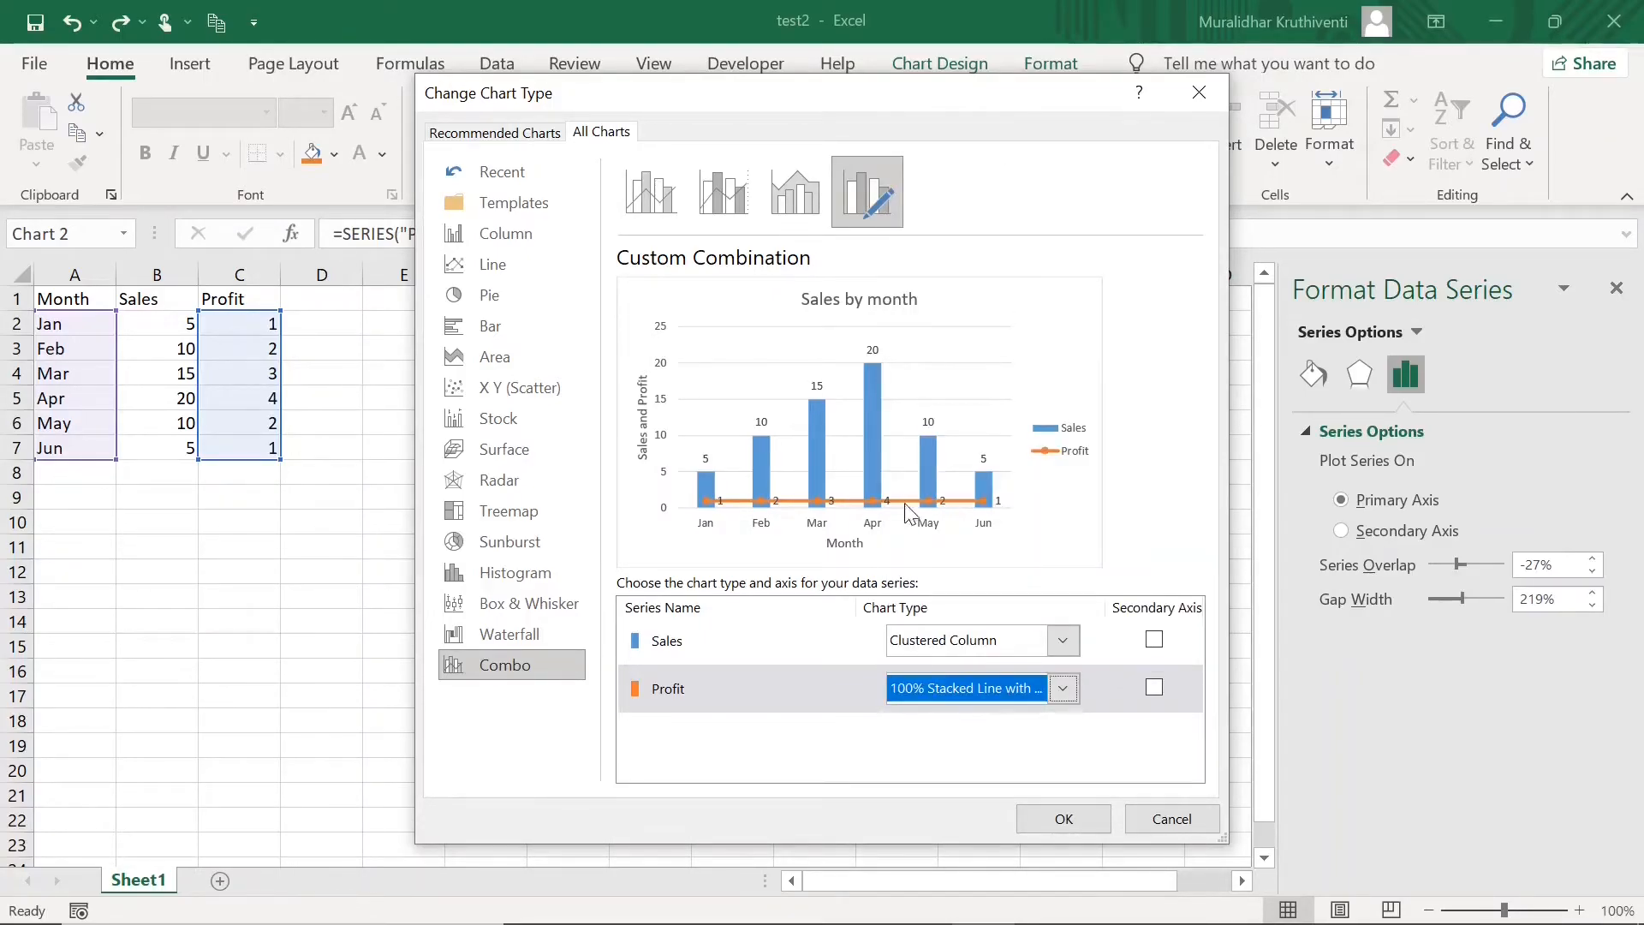
Set the Profit series chart type to Line with Markers, keeping Sales as Clustered Column, and apply the combination.
left_click(1064, 689)
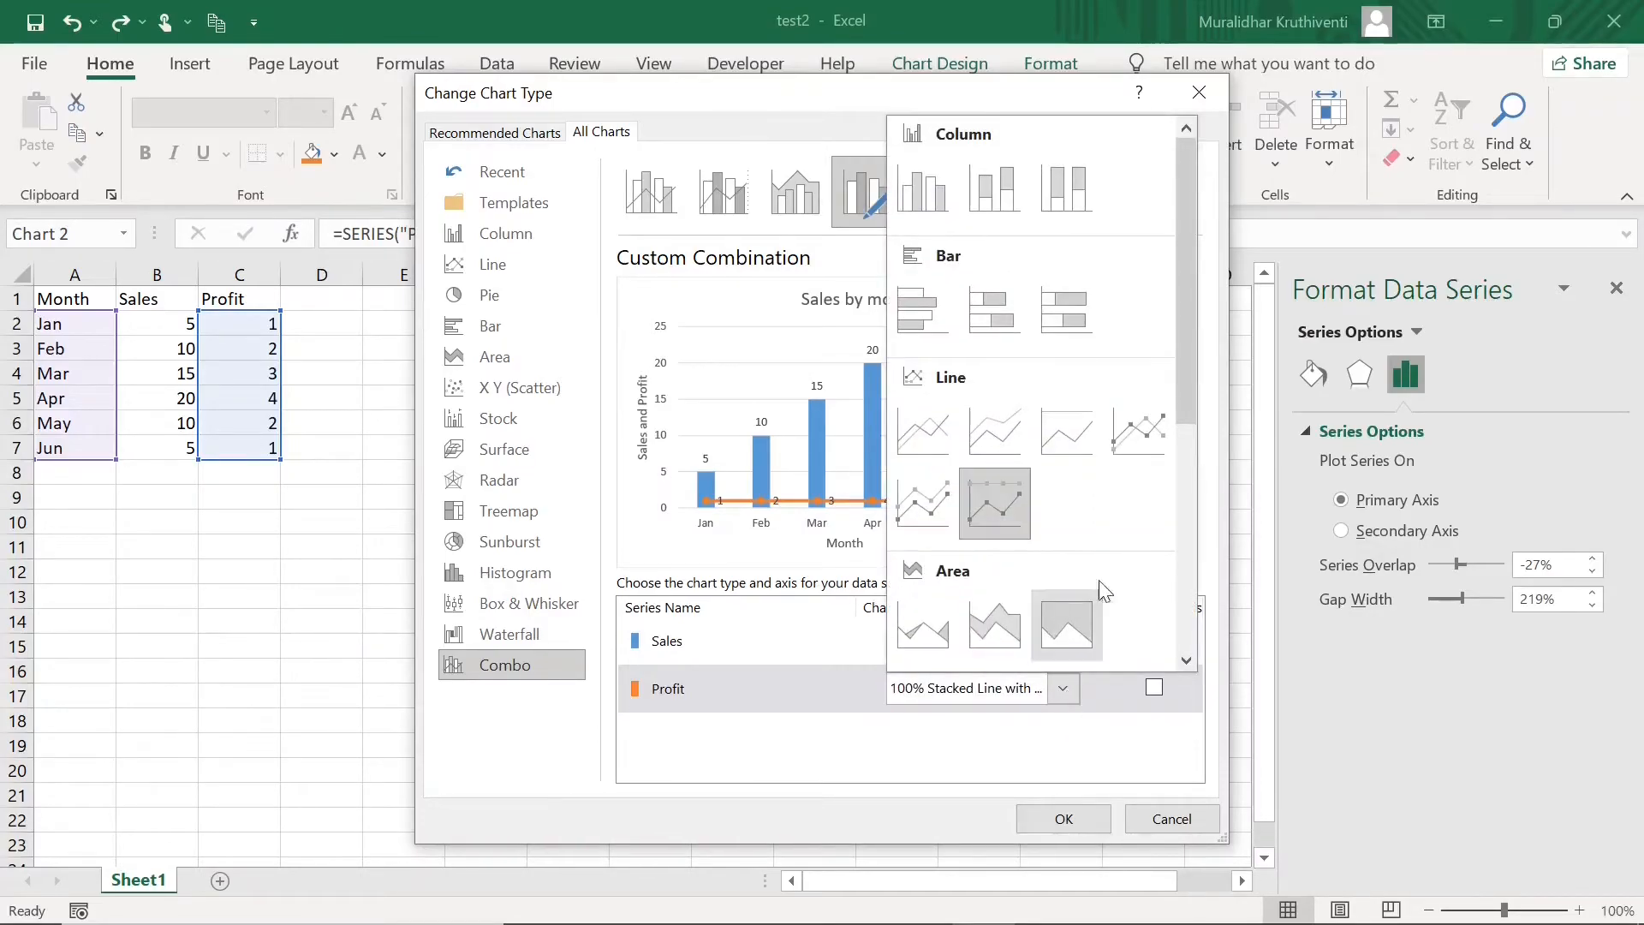
left_click(1153, 434)
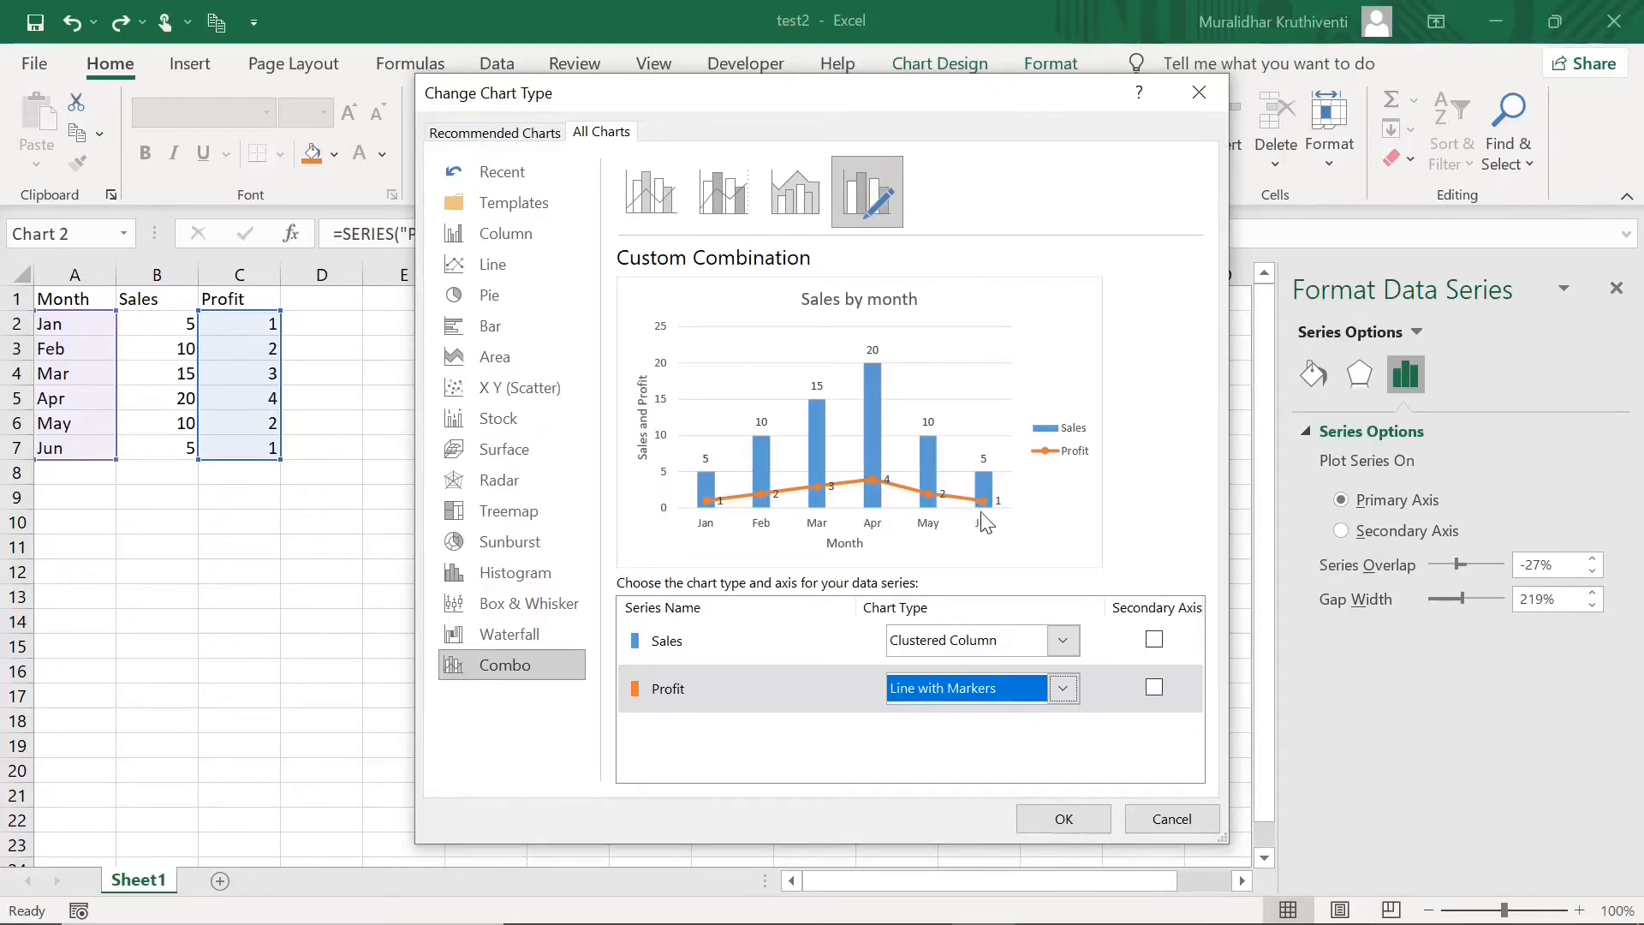
left_click(1068, 821)
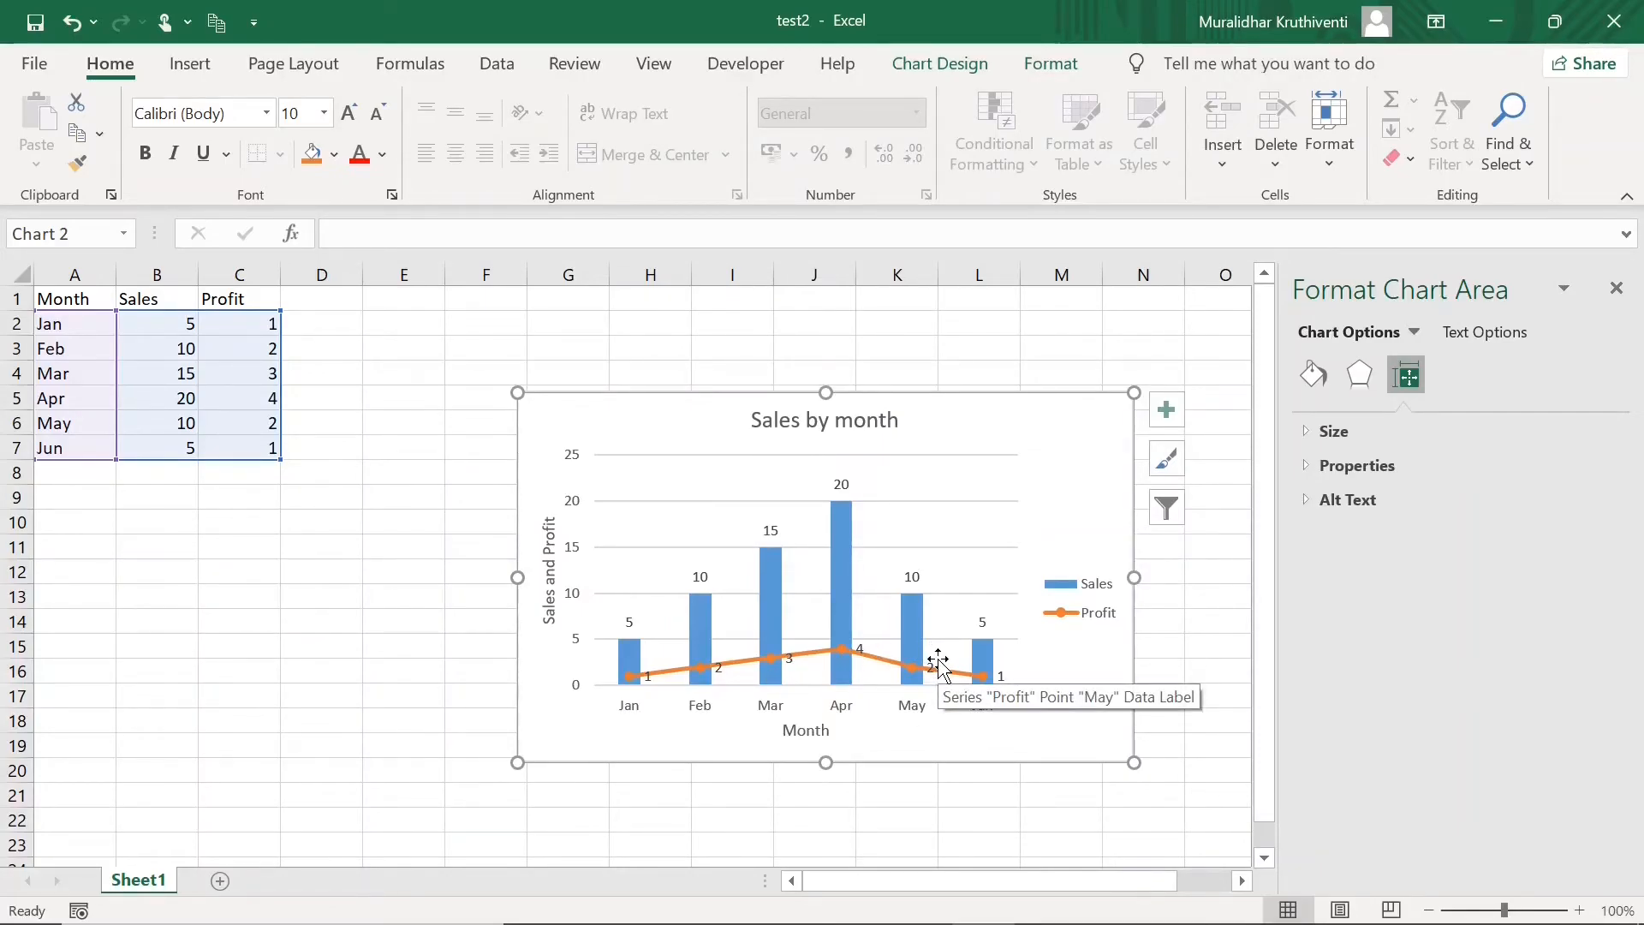
left_click(952, 773)
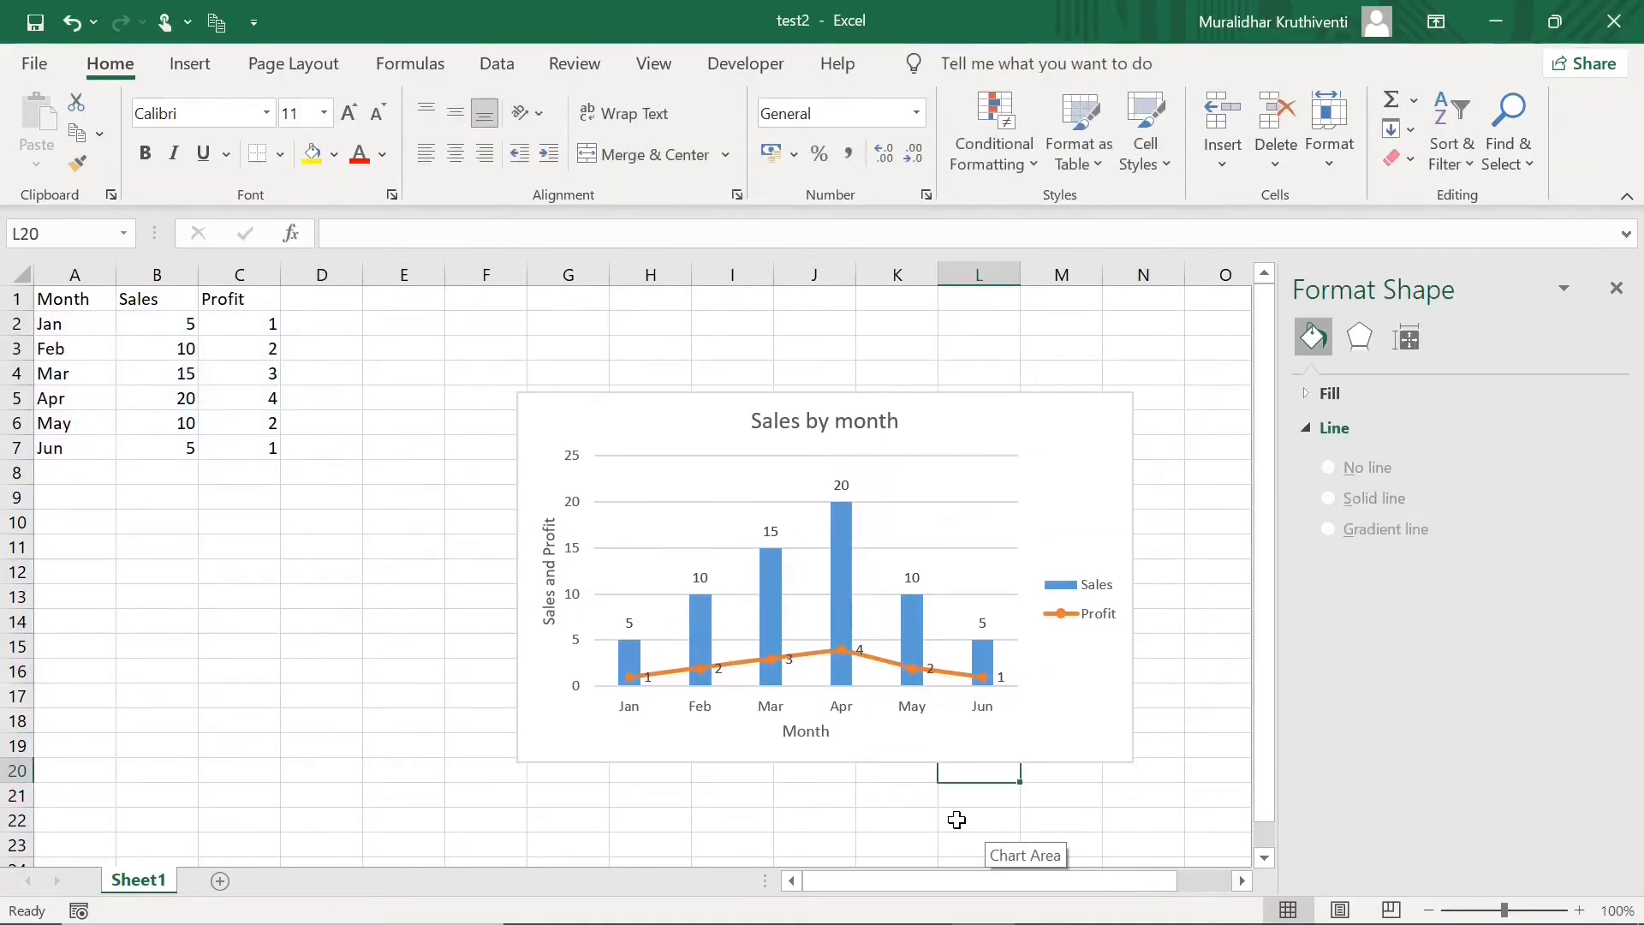
Open the fill and line formatting options for the orange Profit line in the chart.
left_click(838, 656)
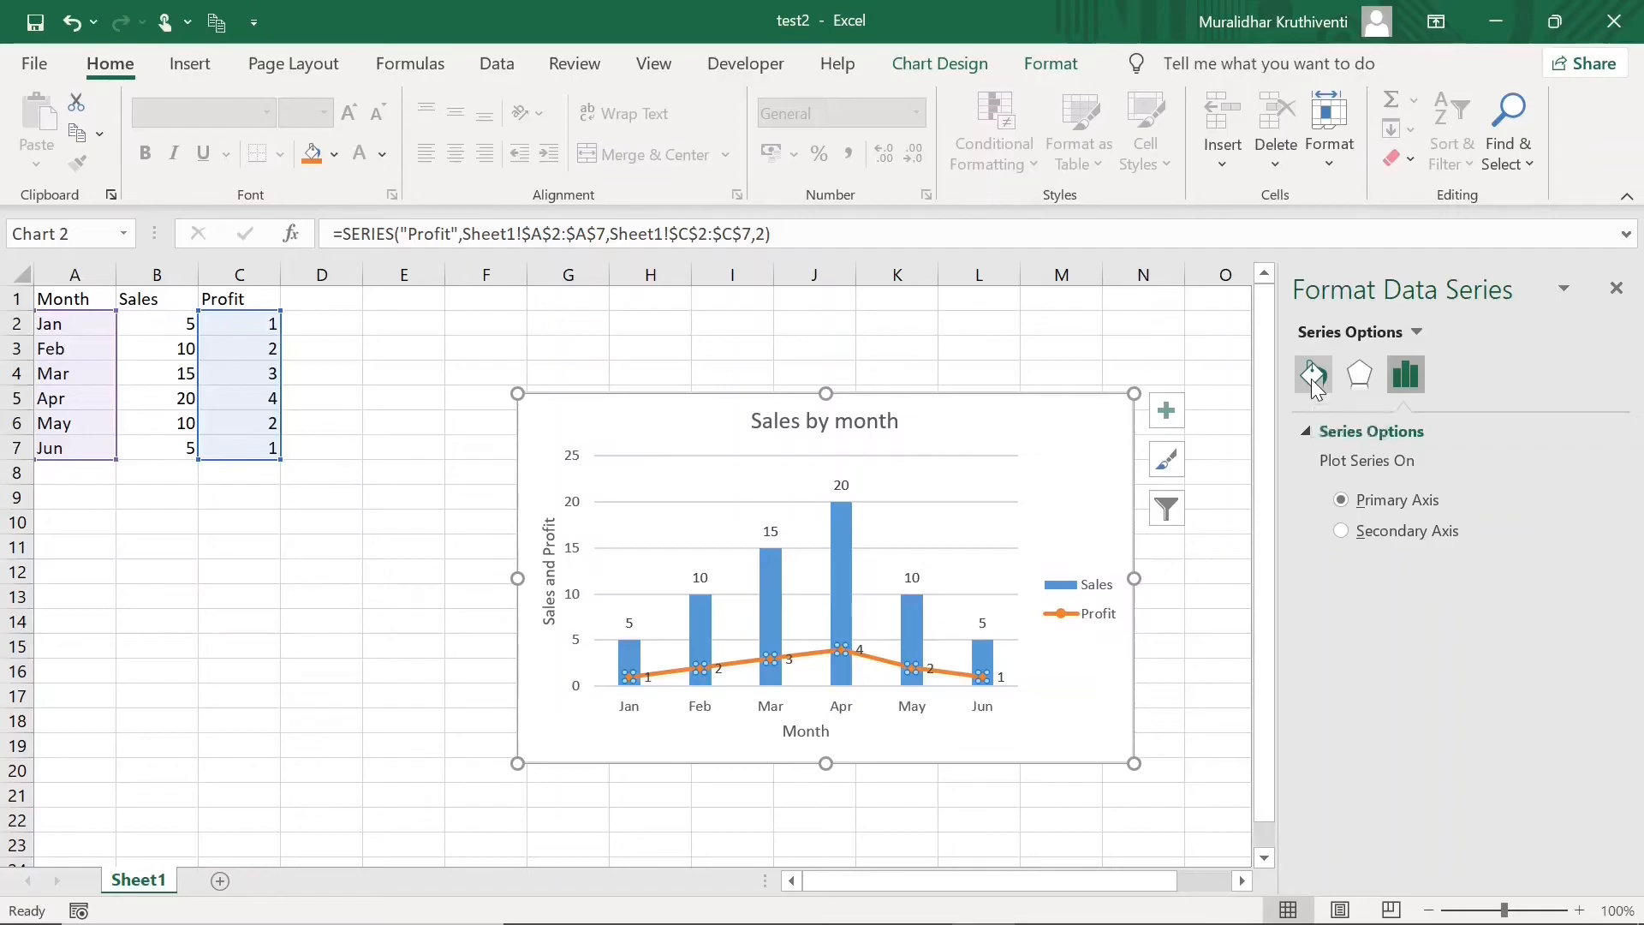
left_click(1312, 379)
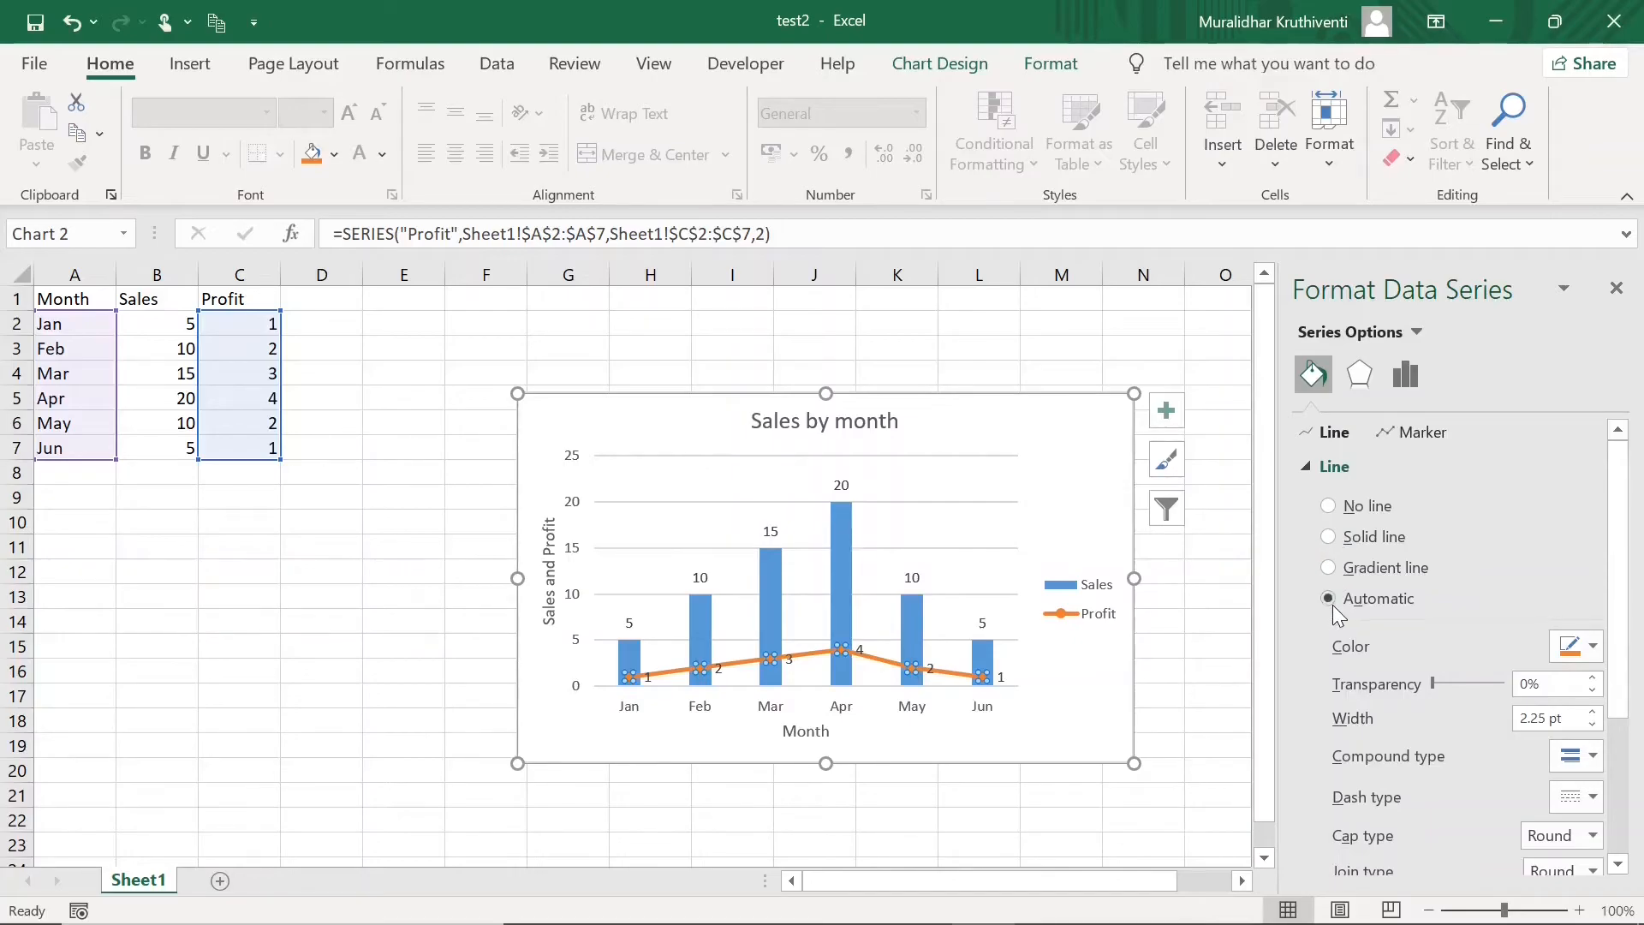
Try the Gradient line and Solid line styles on the Profit line, and return it to Automatic.
left_click(1334, 572)
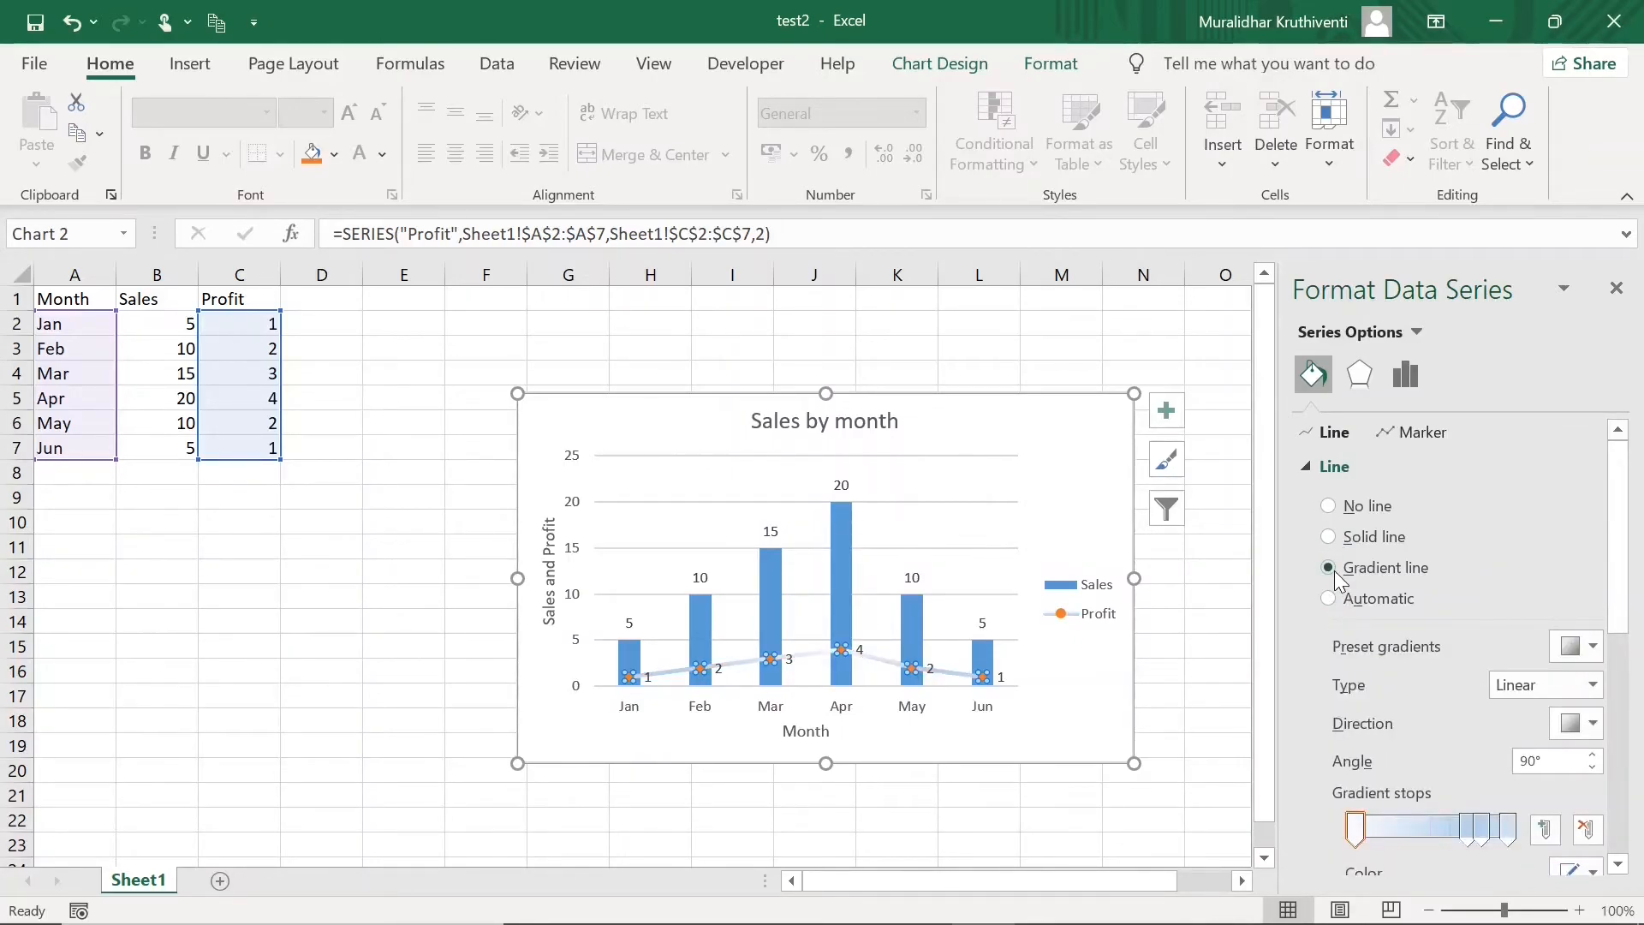
left_click(1332, 541)
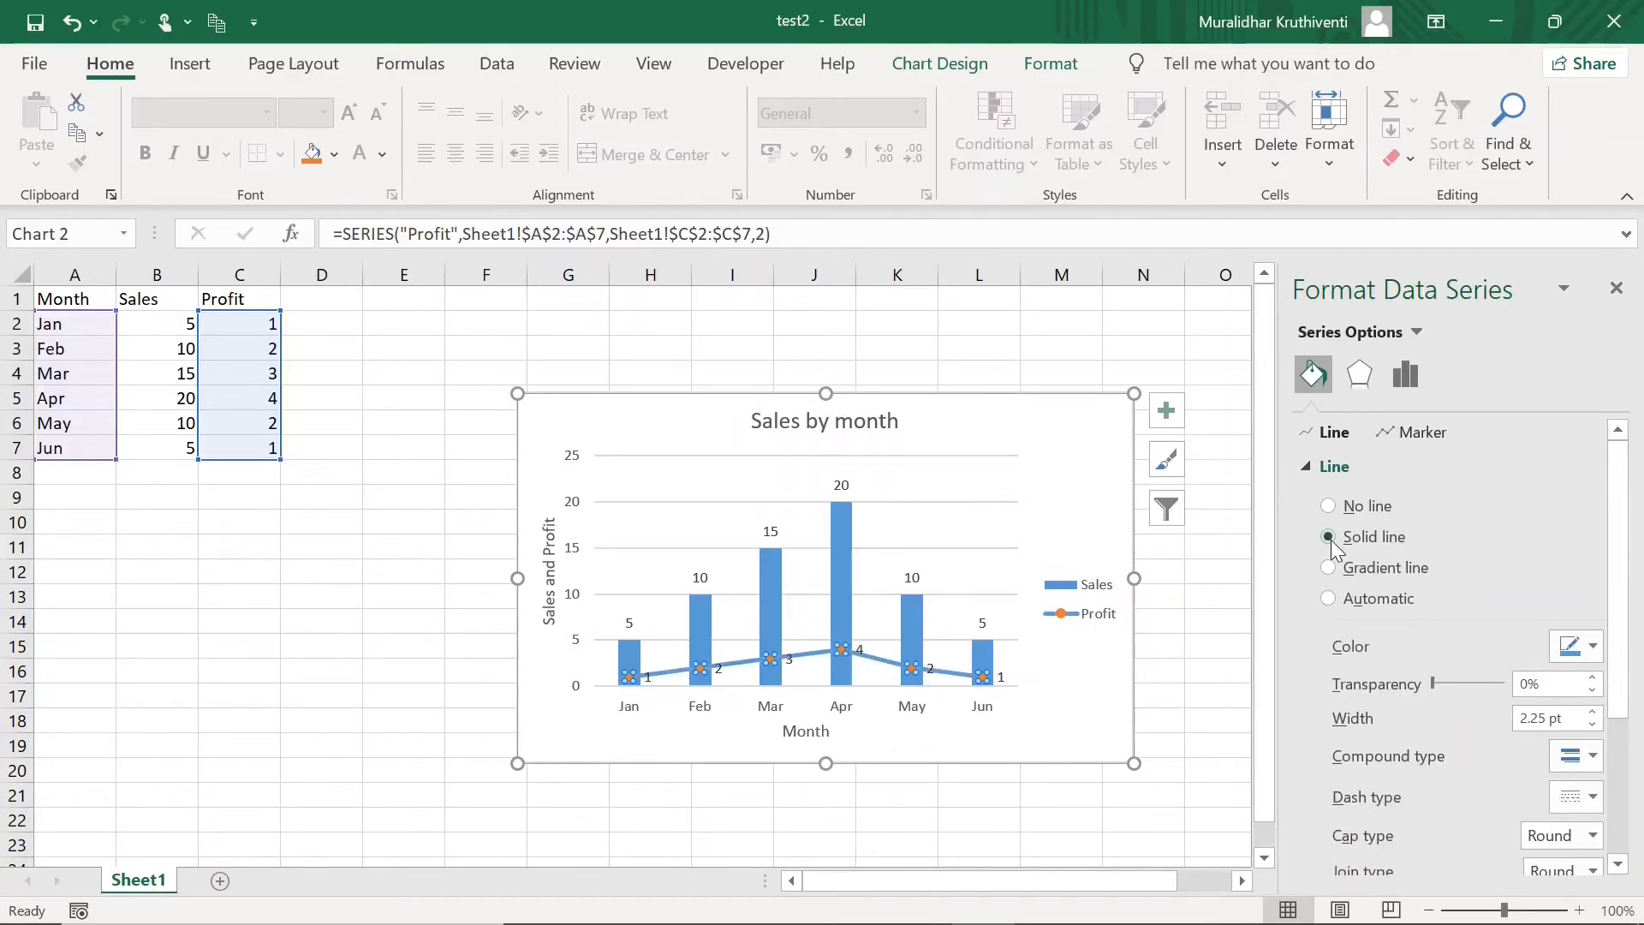
left_click(1329, 599)
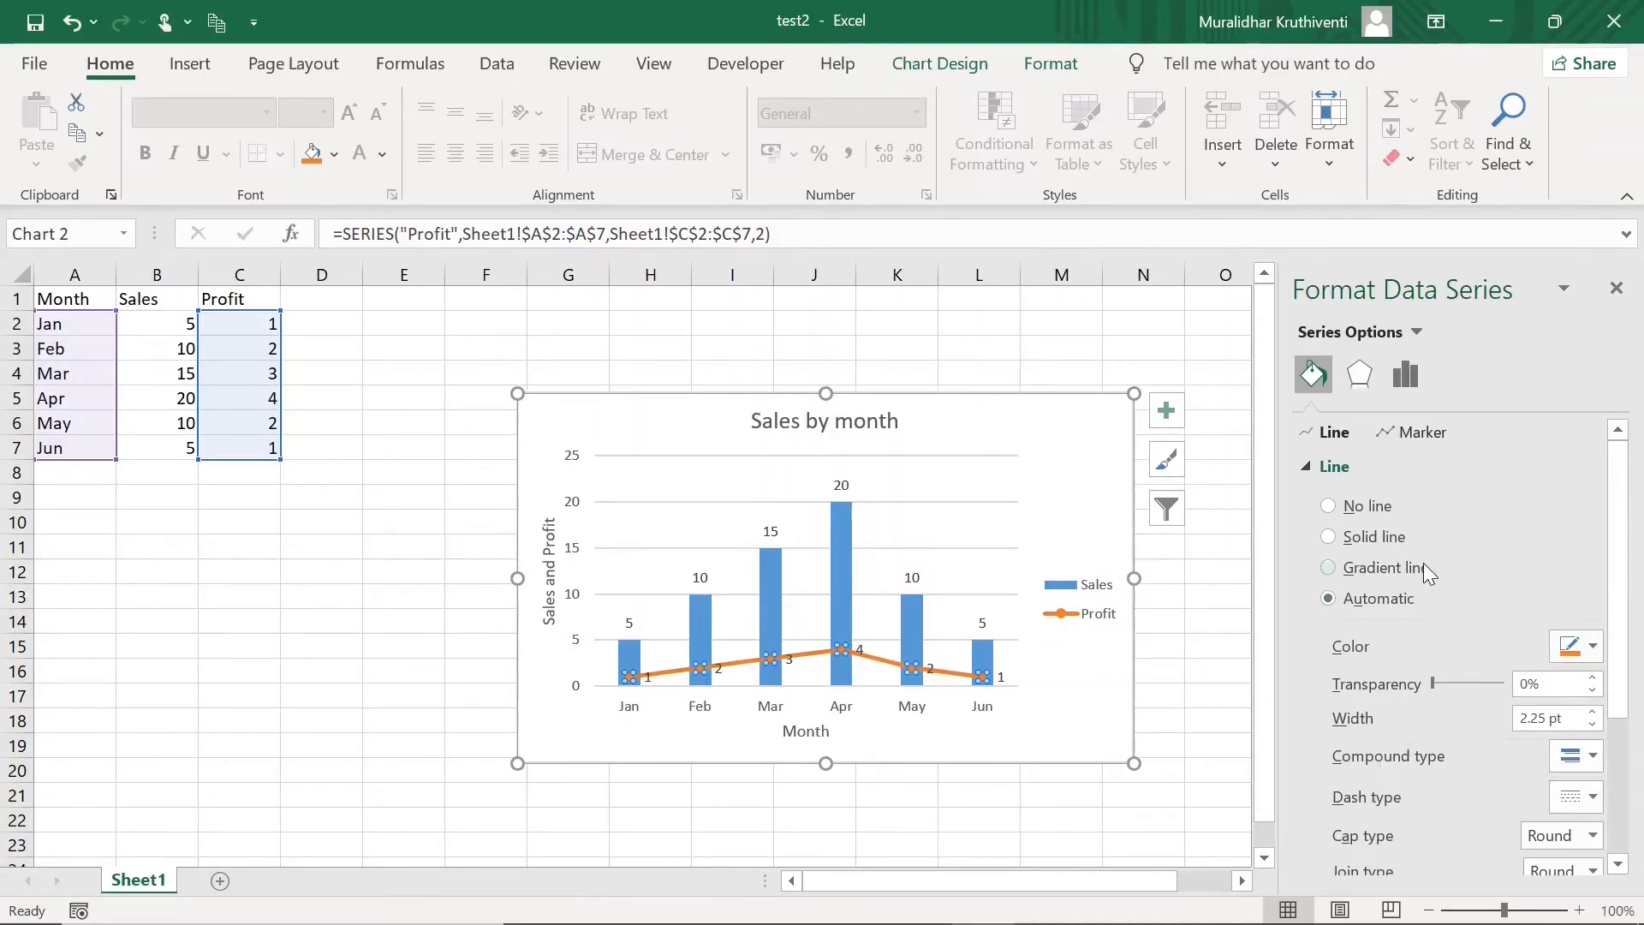
Format the Profit line's markers with a solid border 2 pt wide.
left_click(1417, 434)
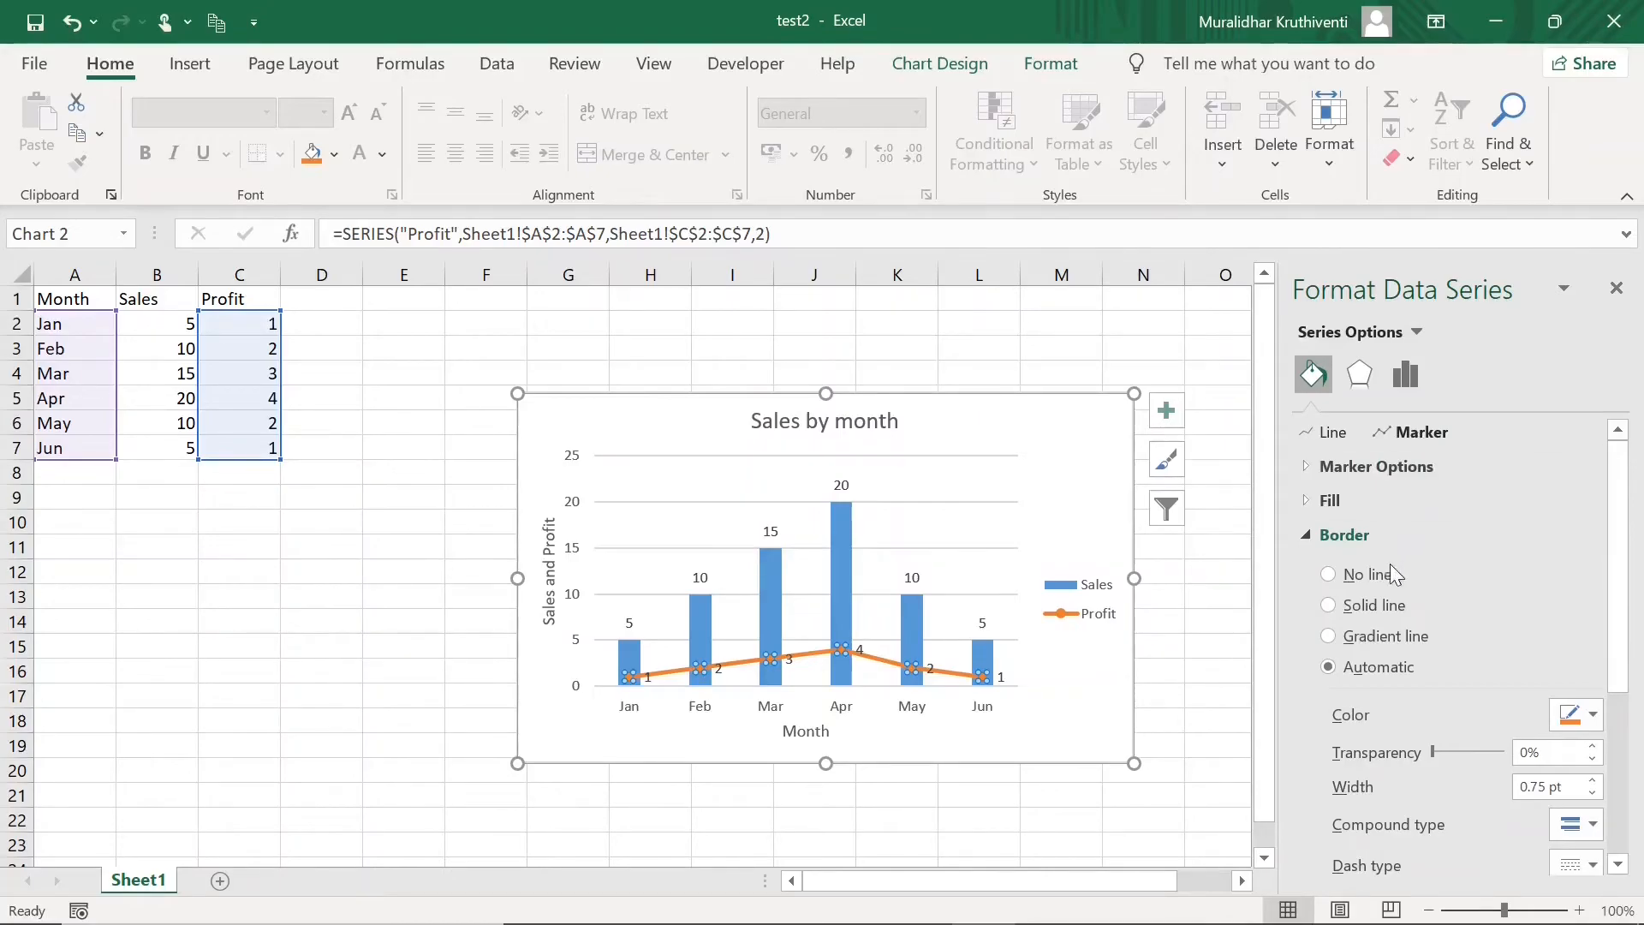
left_click(1320, 641)
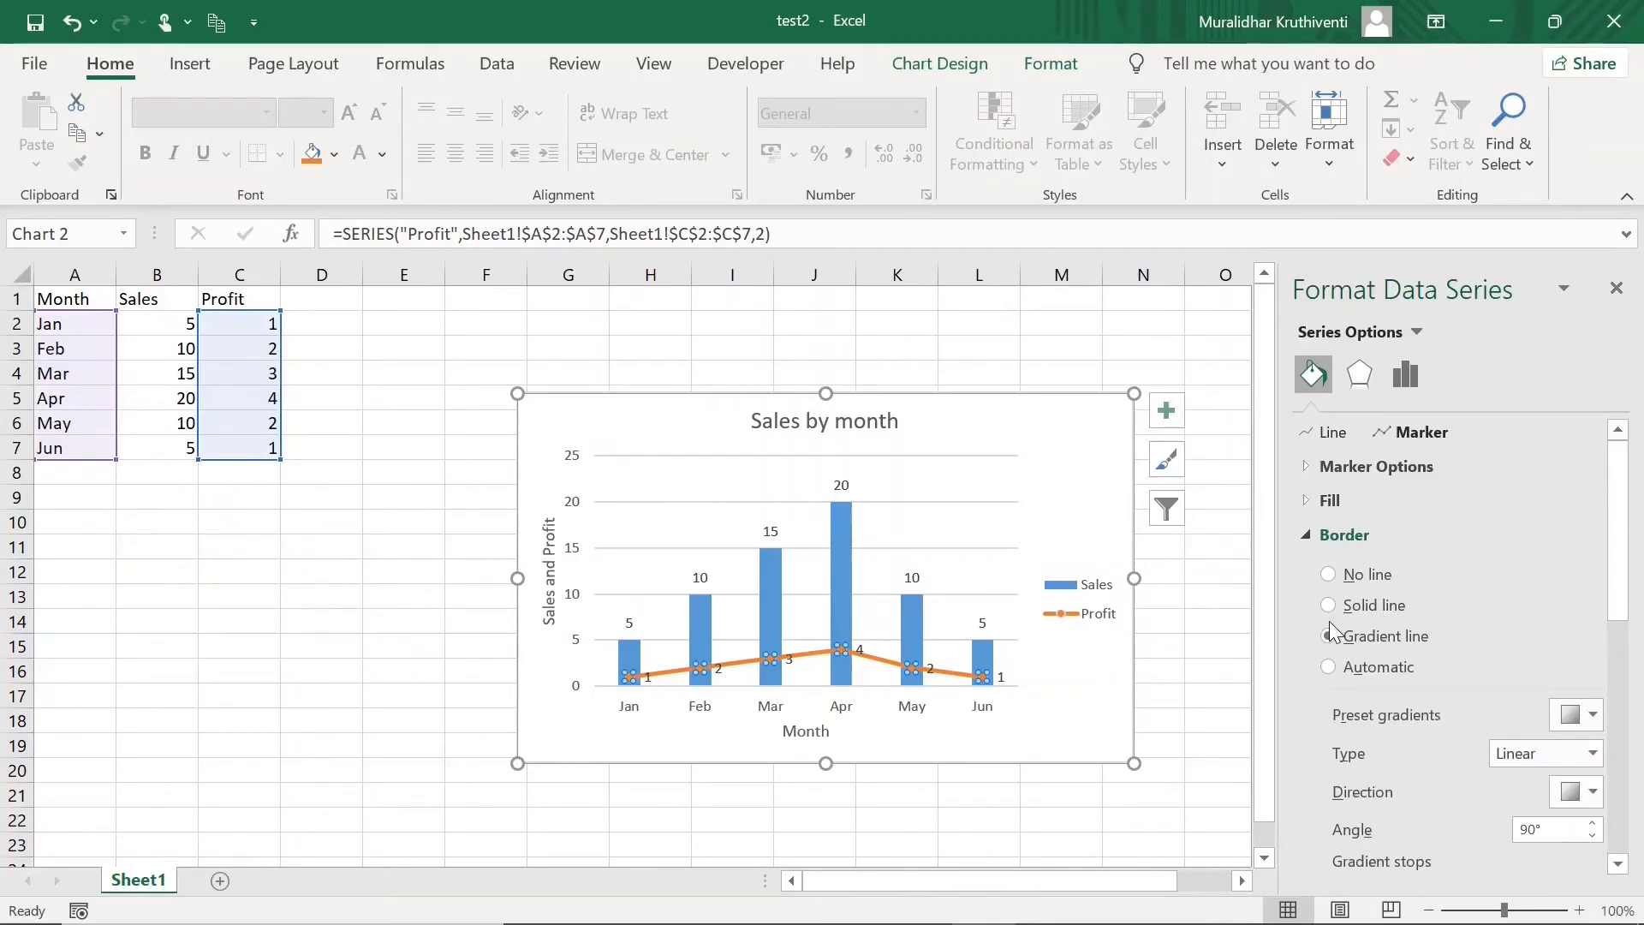
left_click(1330, 670)
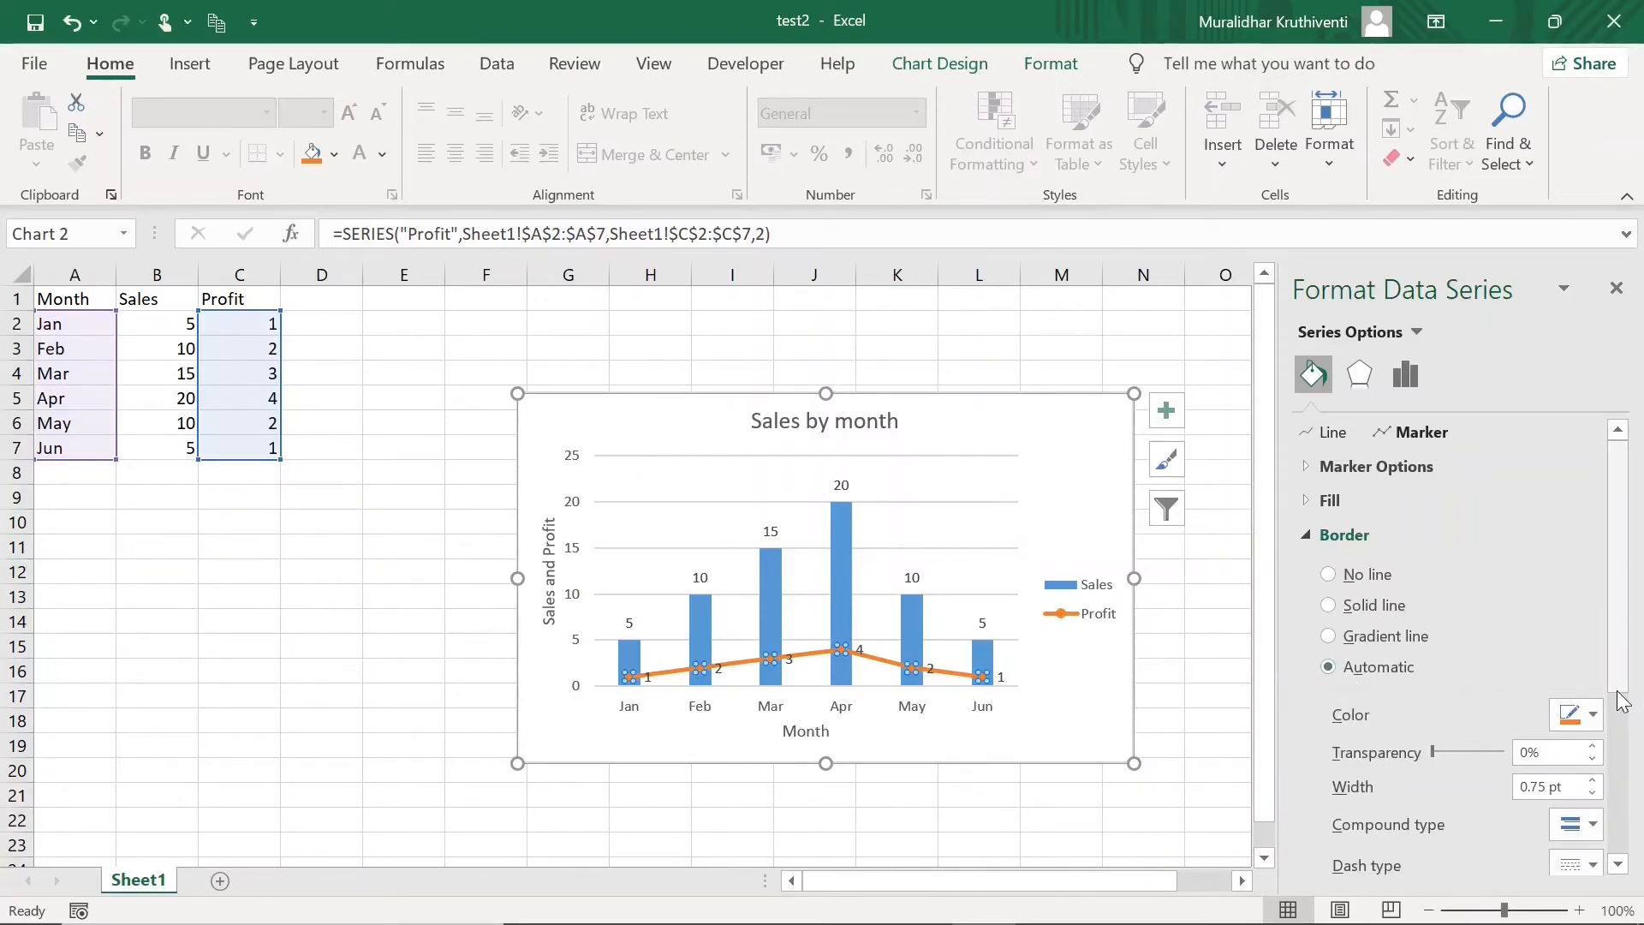
left_click(1593, 781)
left_click(1593, 781)
left_click(1593, 781)
left_click(1593, 781)
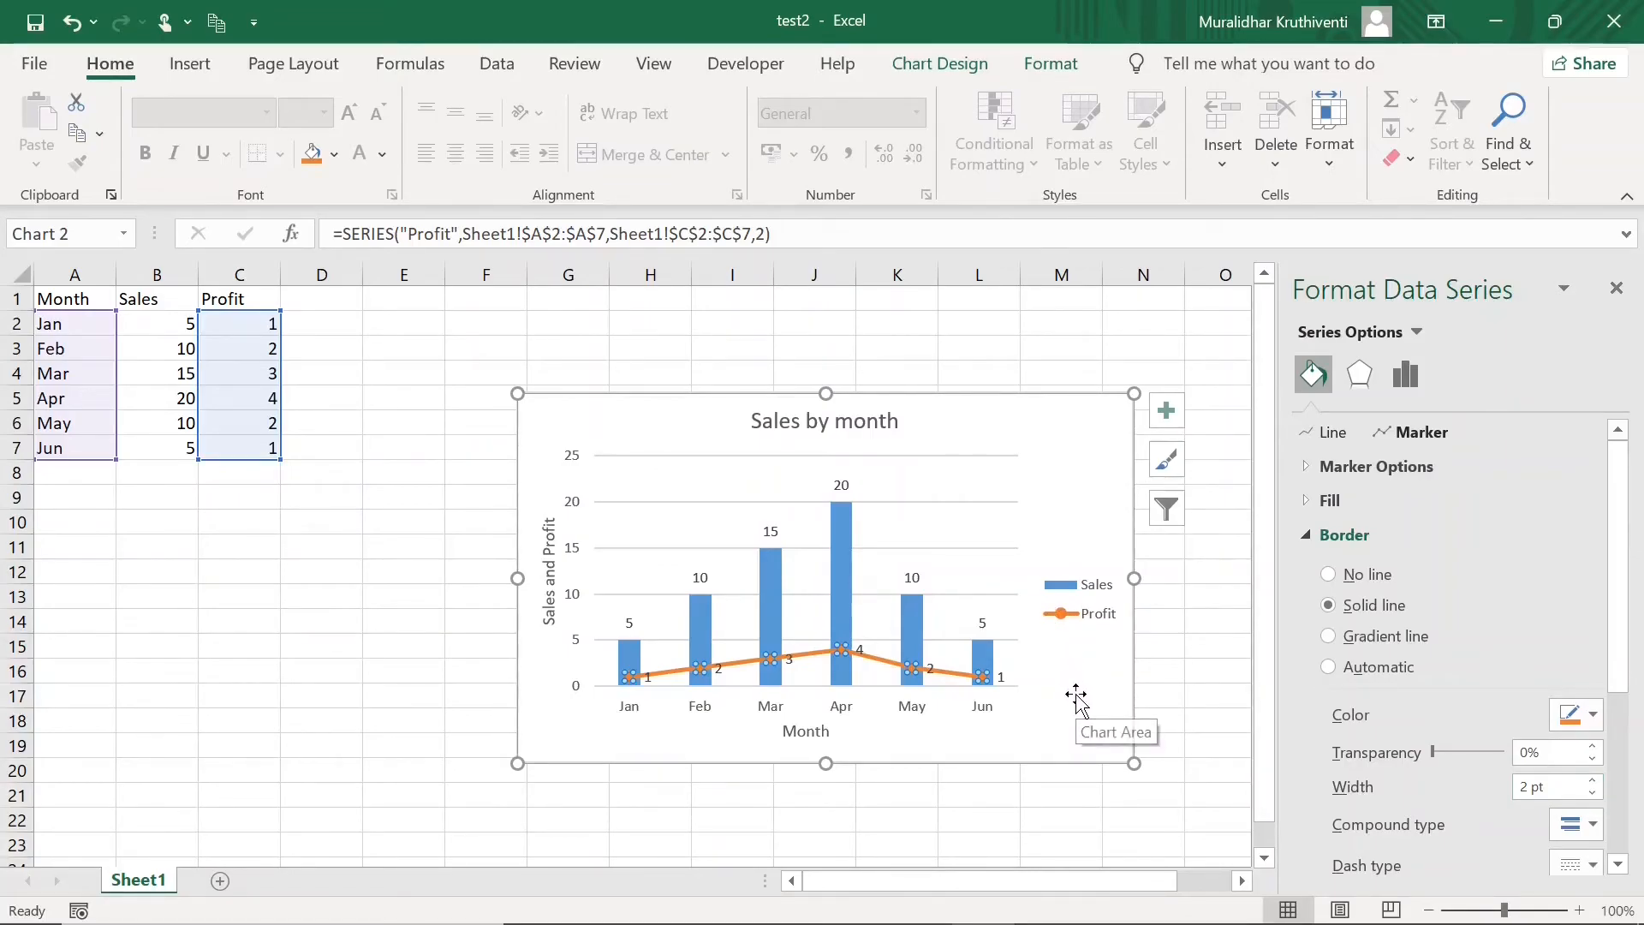
left_click(1077, 699)
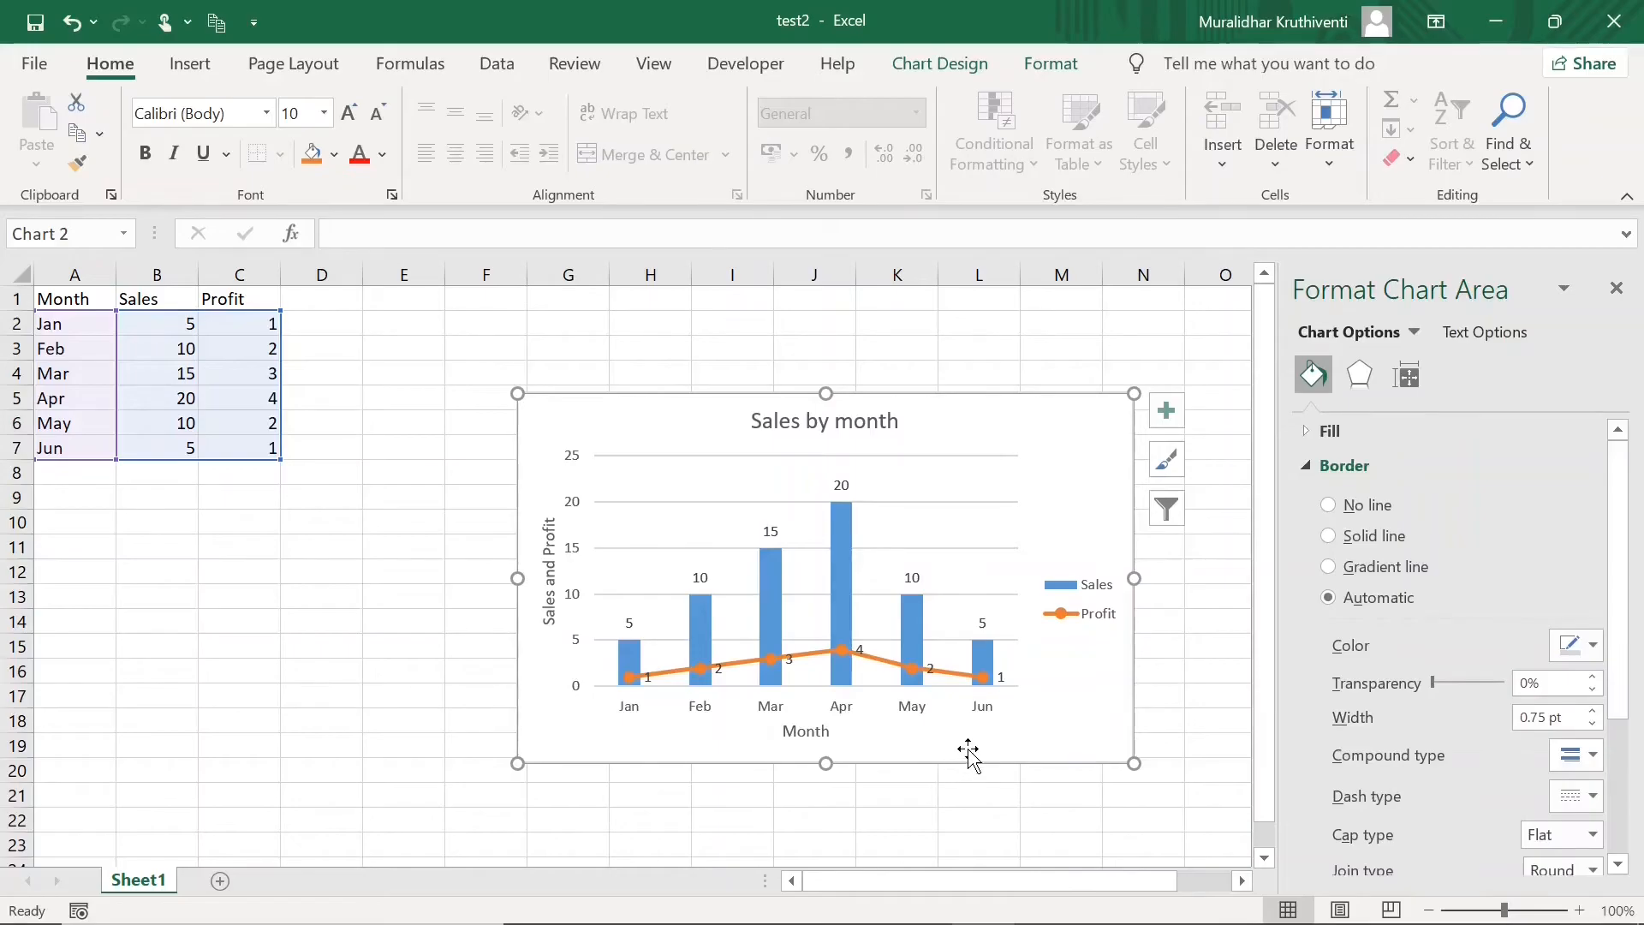
Review the fill and line formatting options of the chart's orange Profit line.
left_click(935, 794)
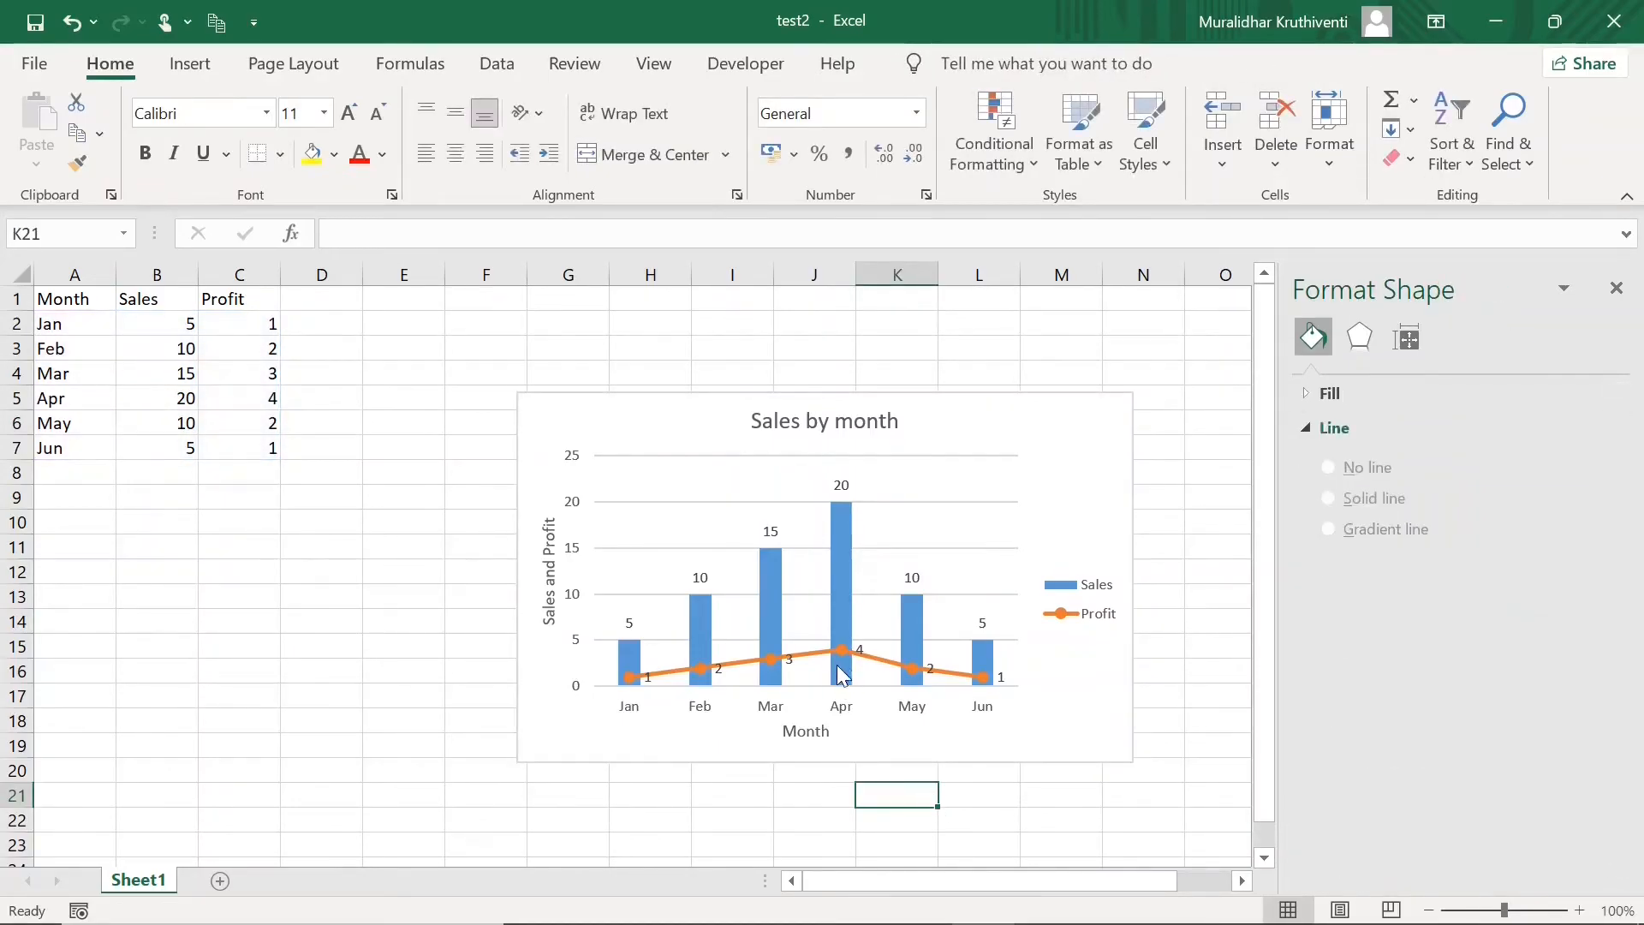
mouse_move(845, 660)
left_click(767, 661)
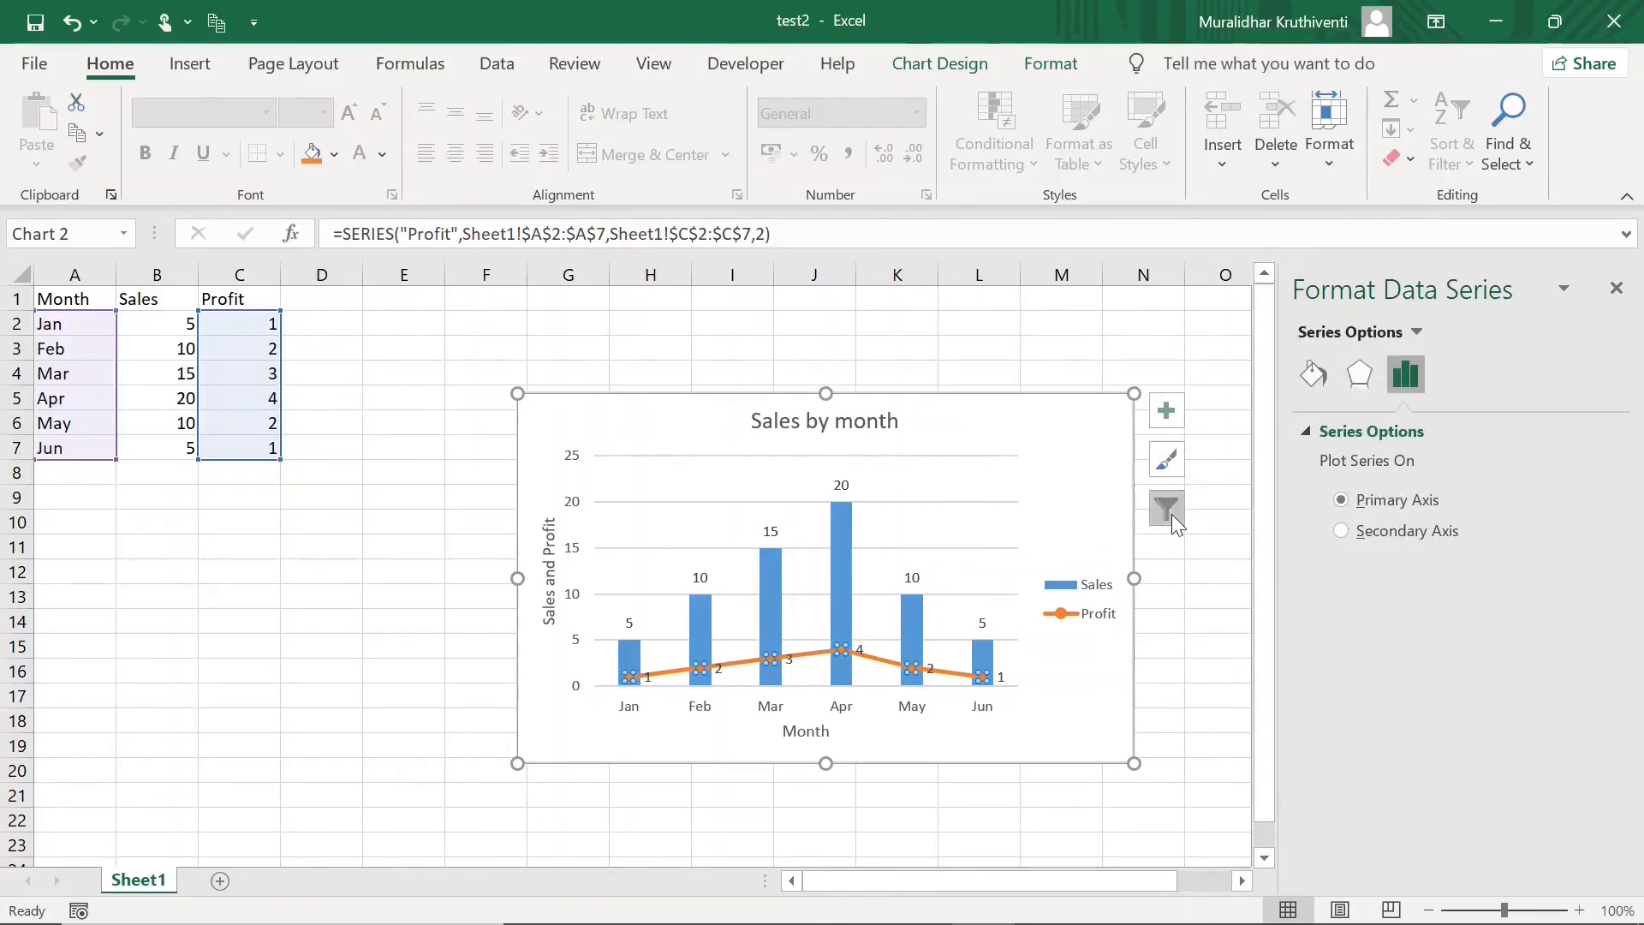
left_click(1317, 375)
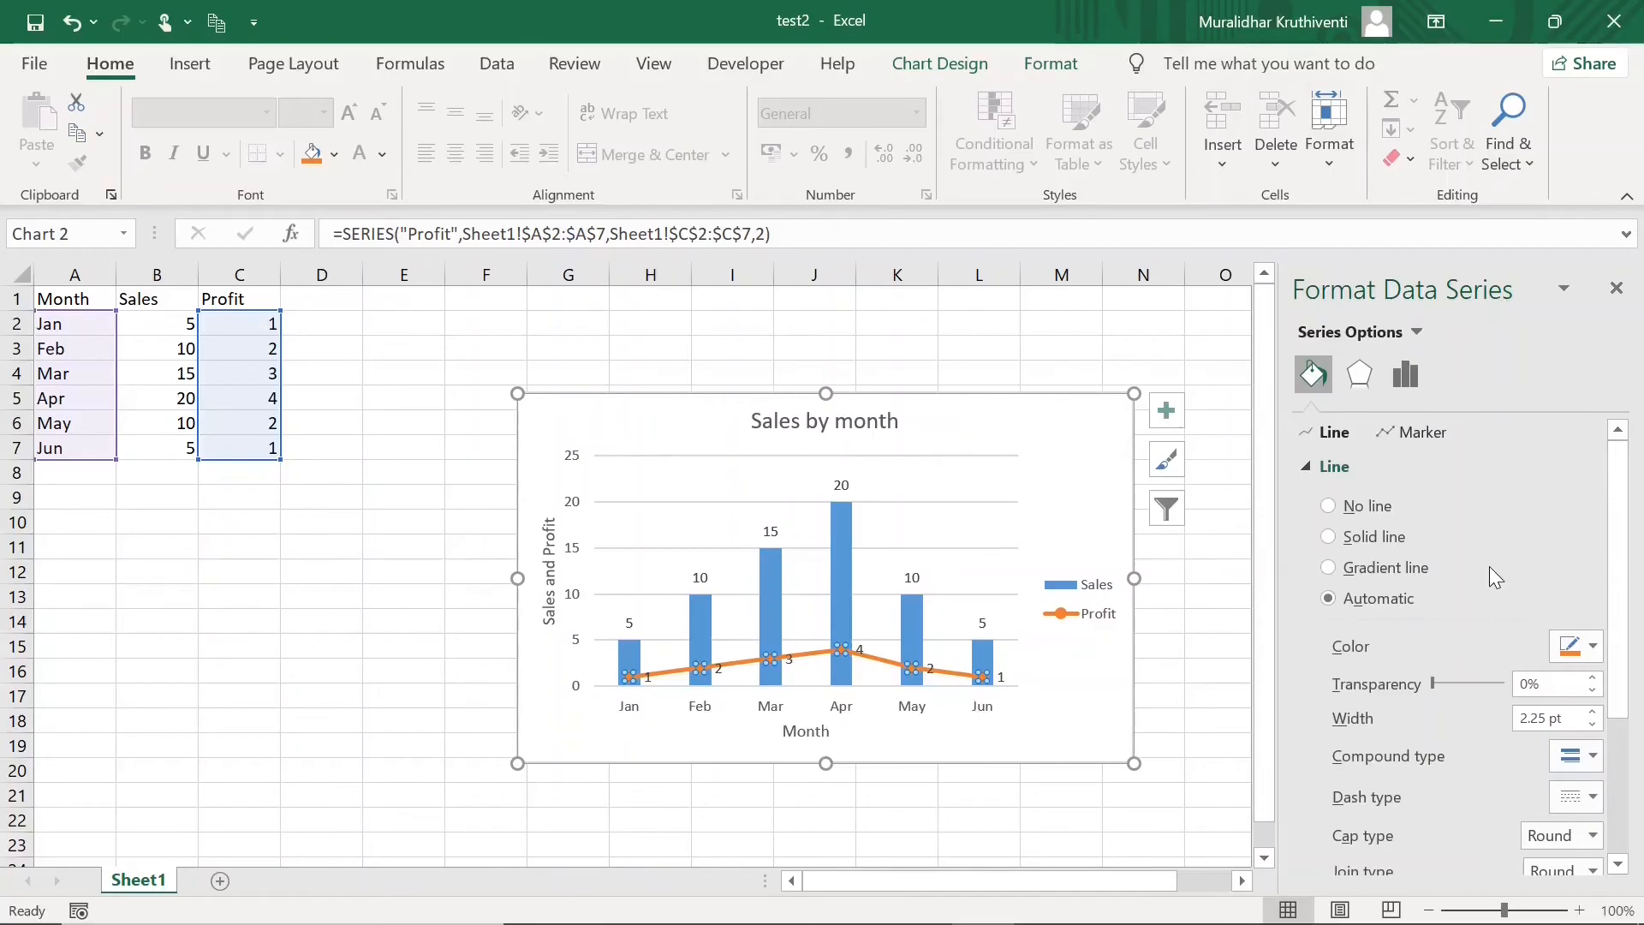
left_click(424, 698)
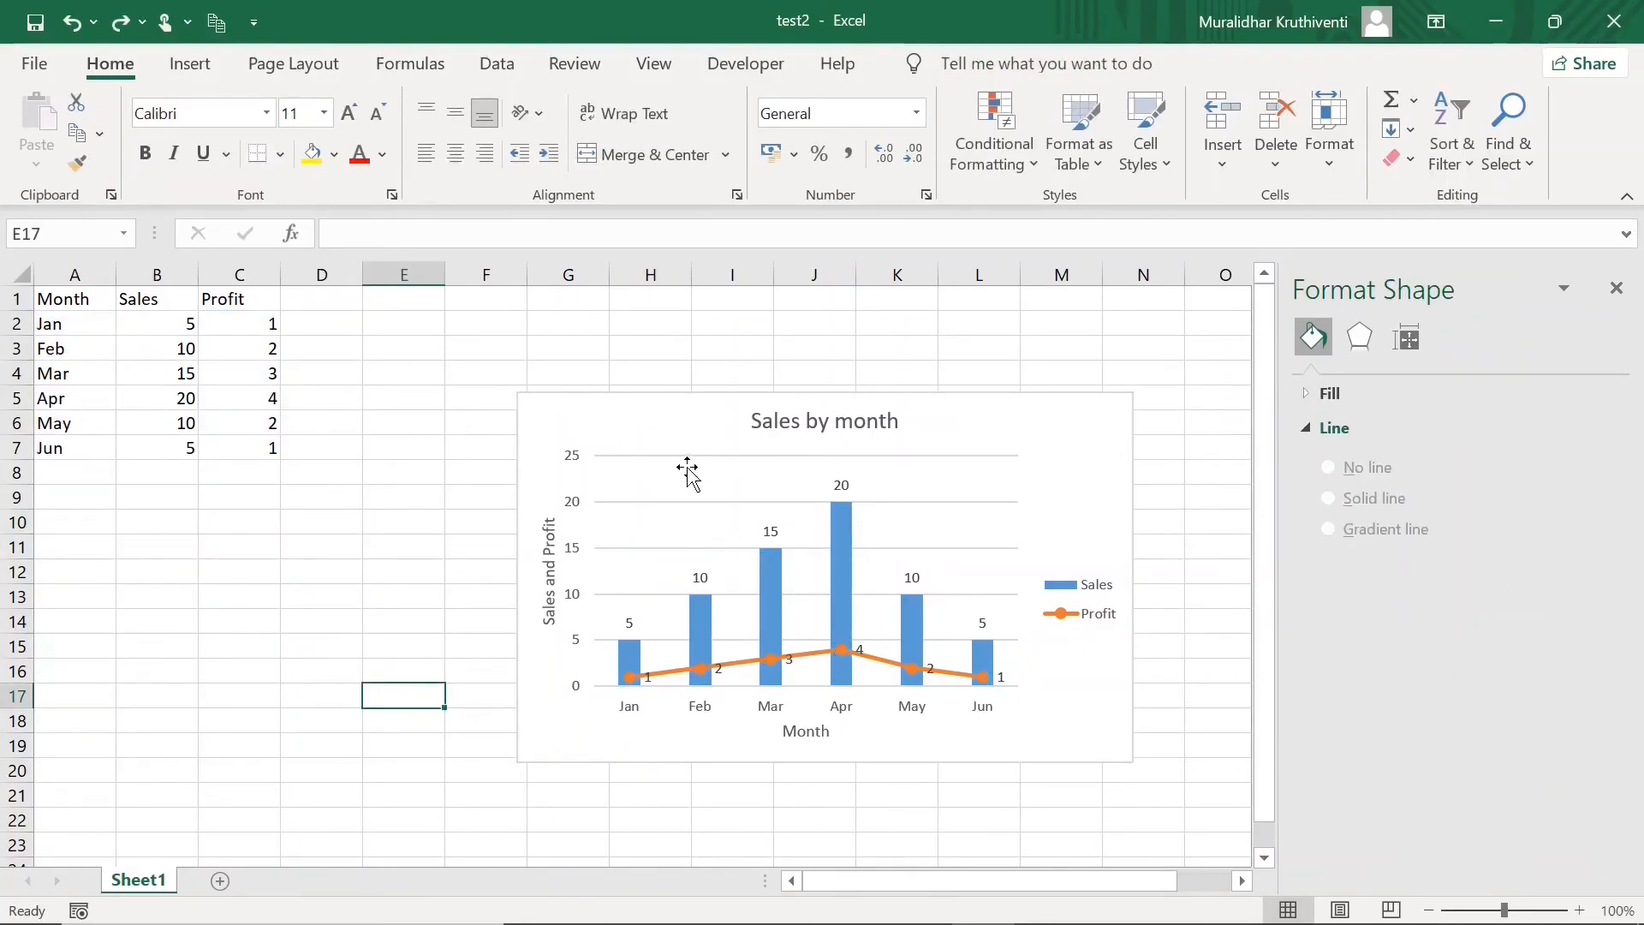
Change the Sales by month combo chart to a Pie chart.
left_click(665, 428)
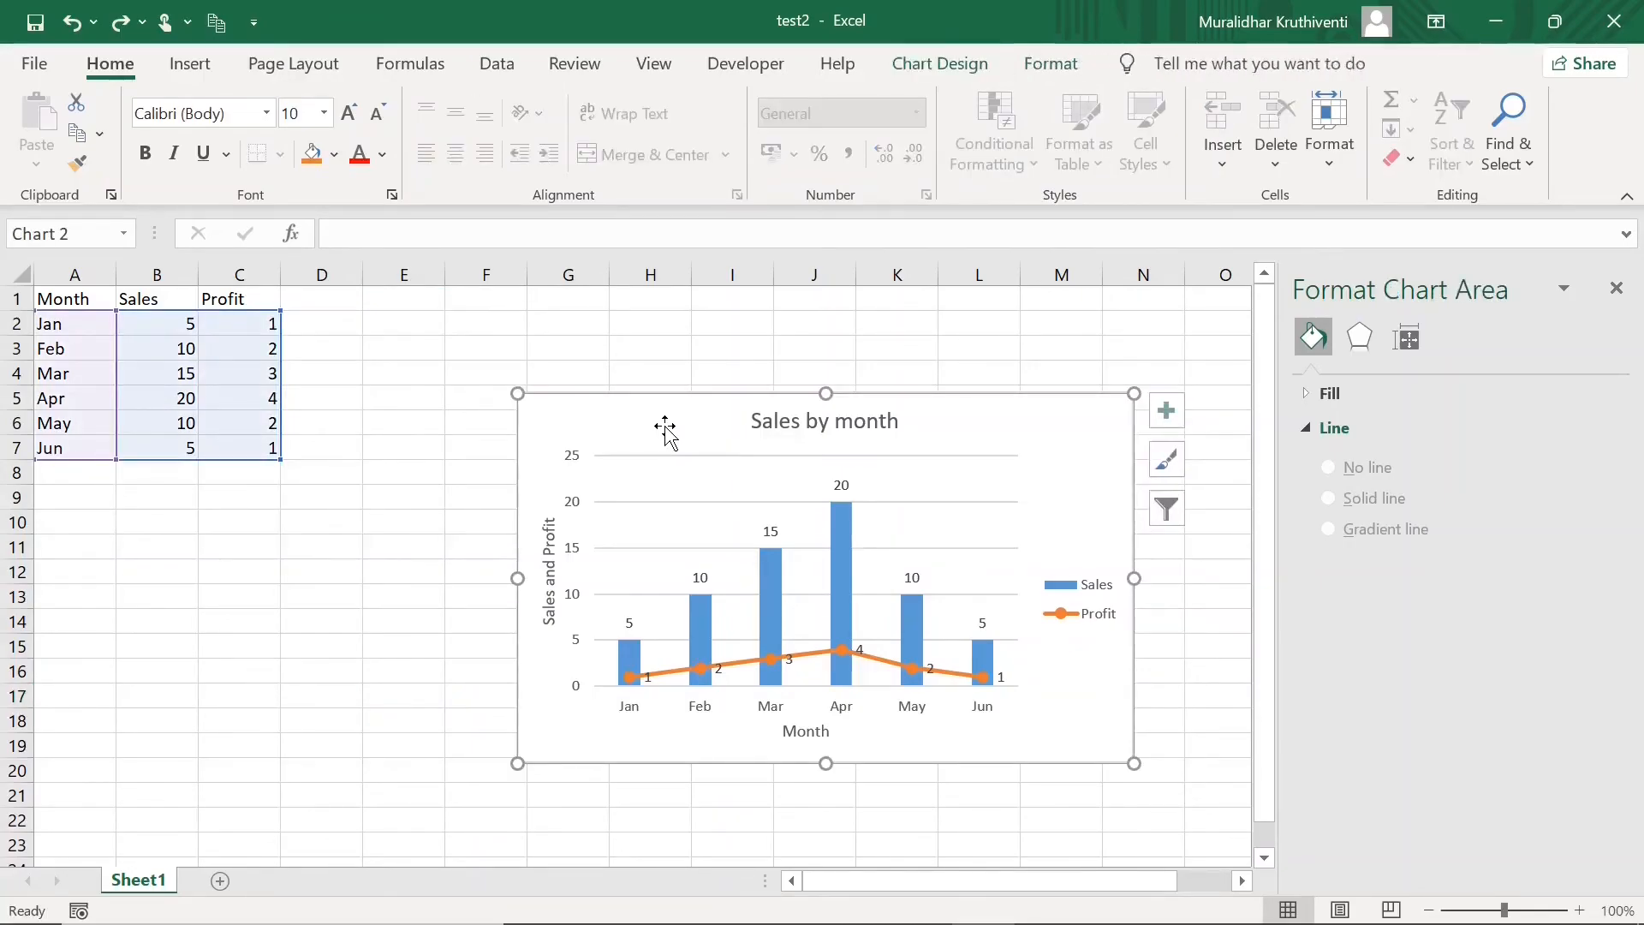
right_click(668, 433)
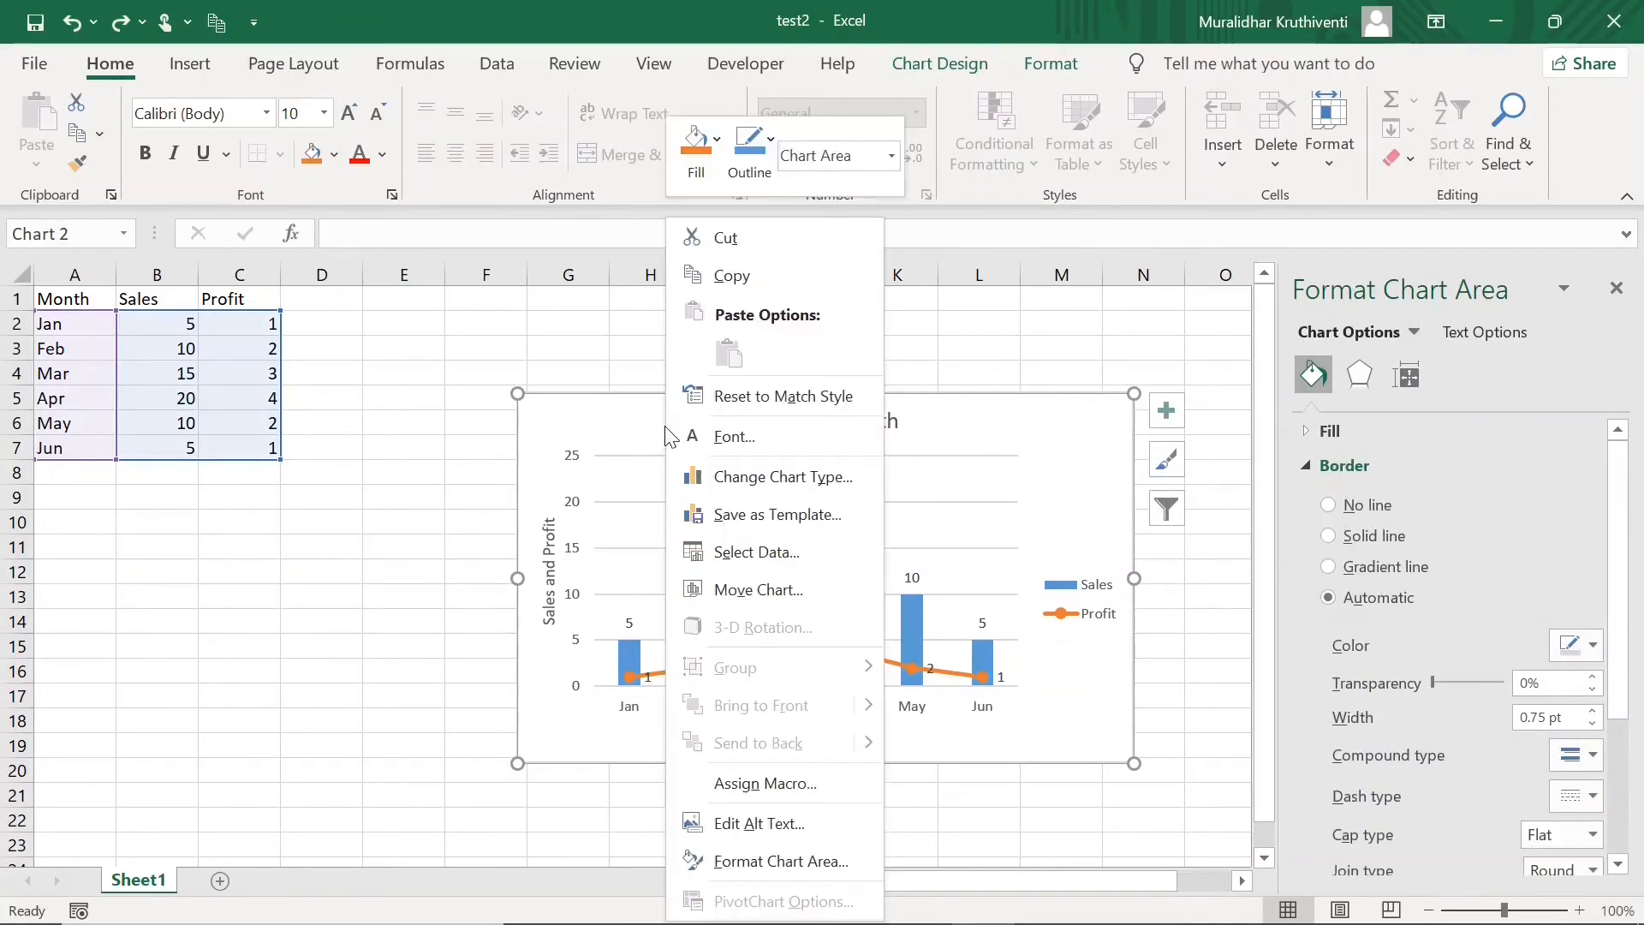
left_click(781, 479)
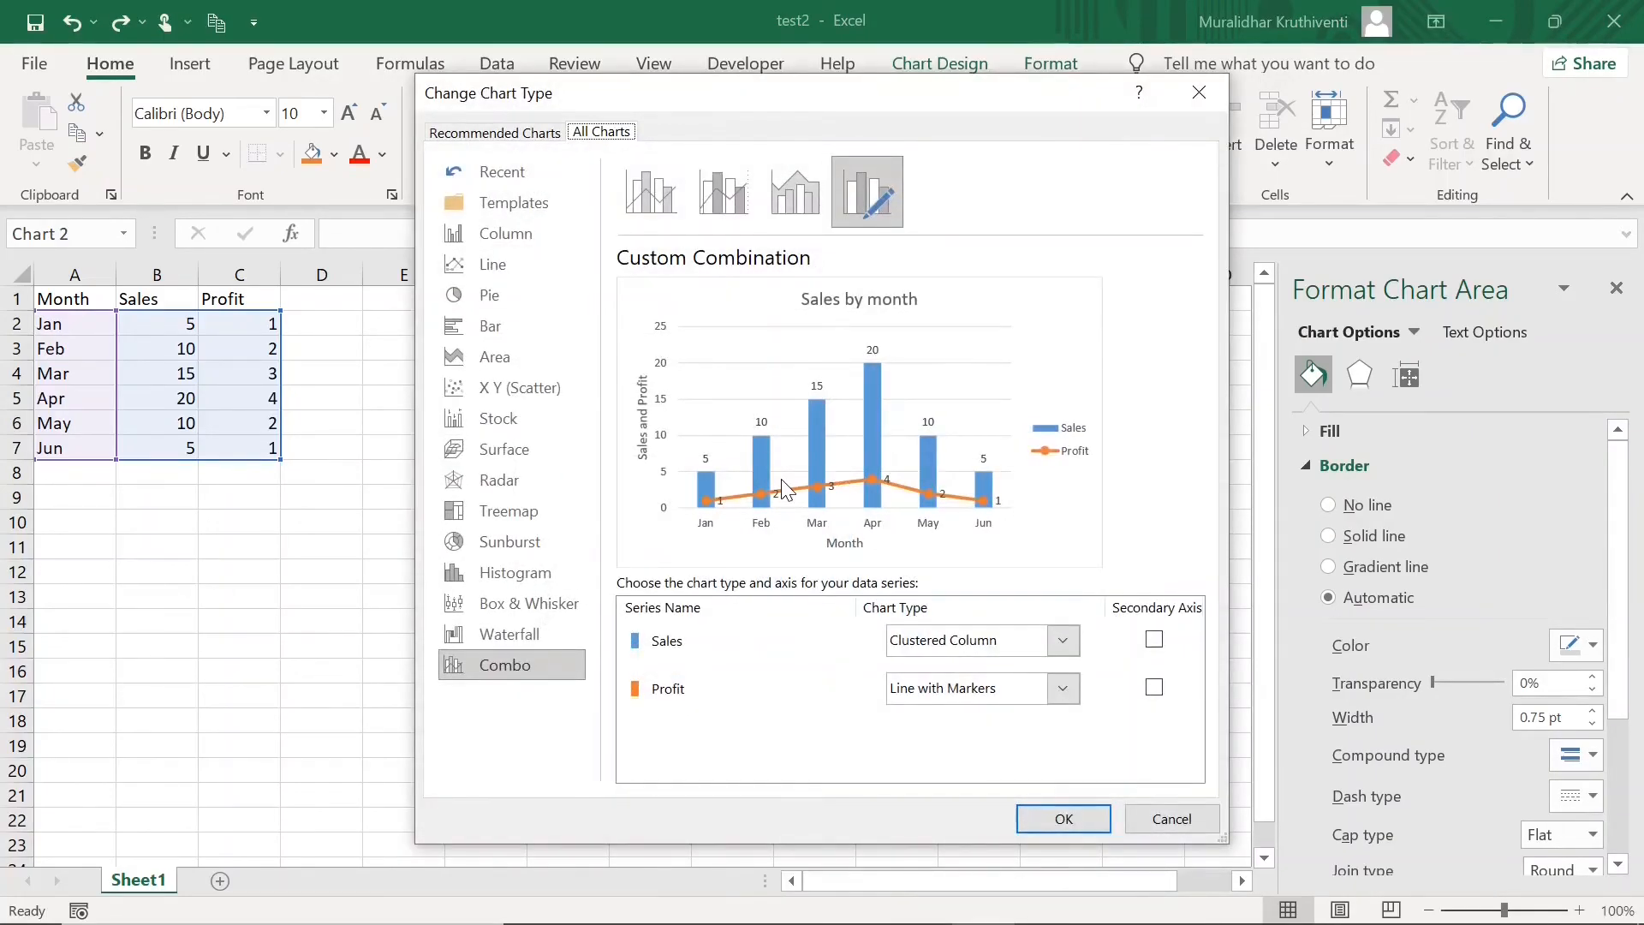
left_click(491, 296)
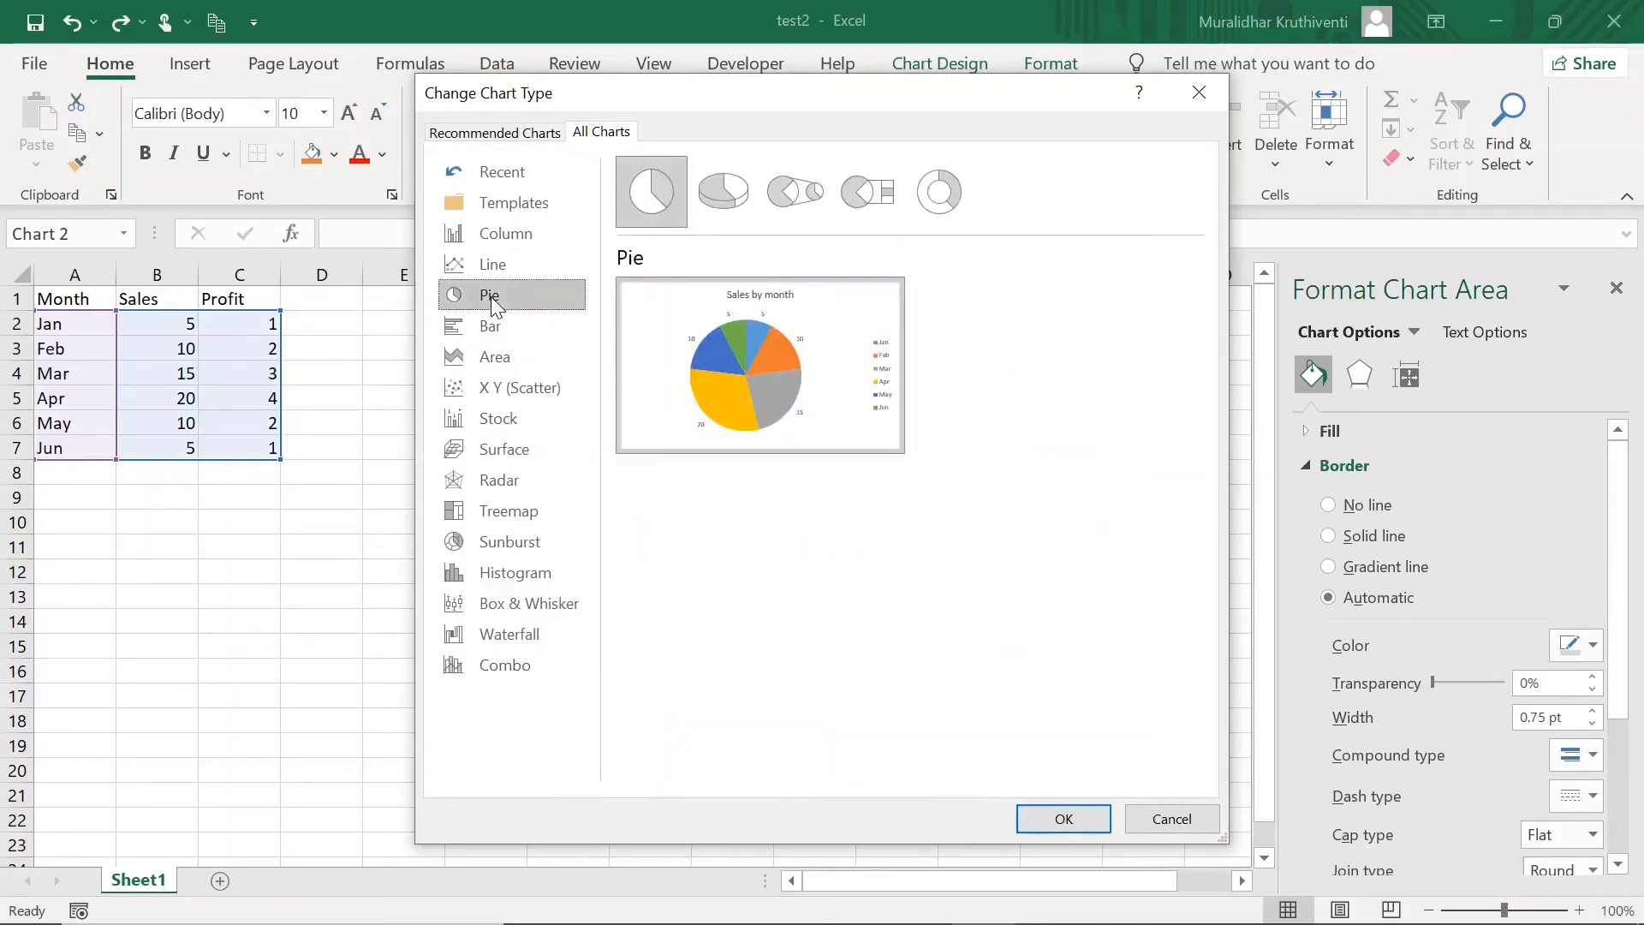
left_click(1051, 821)
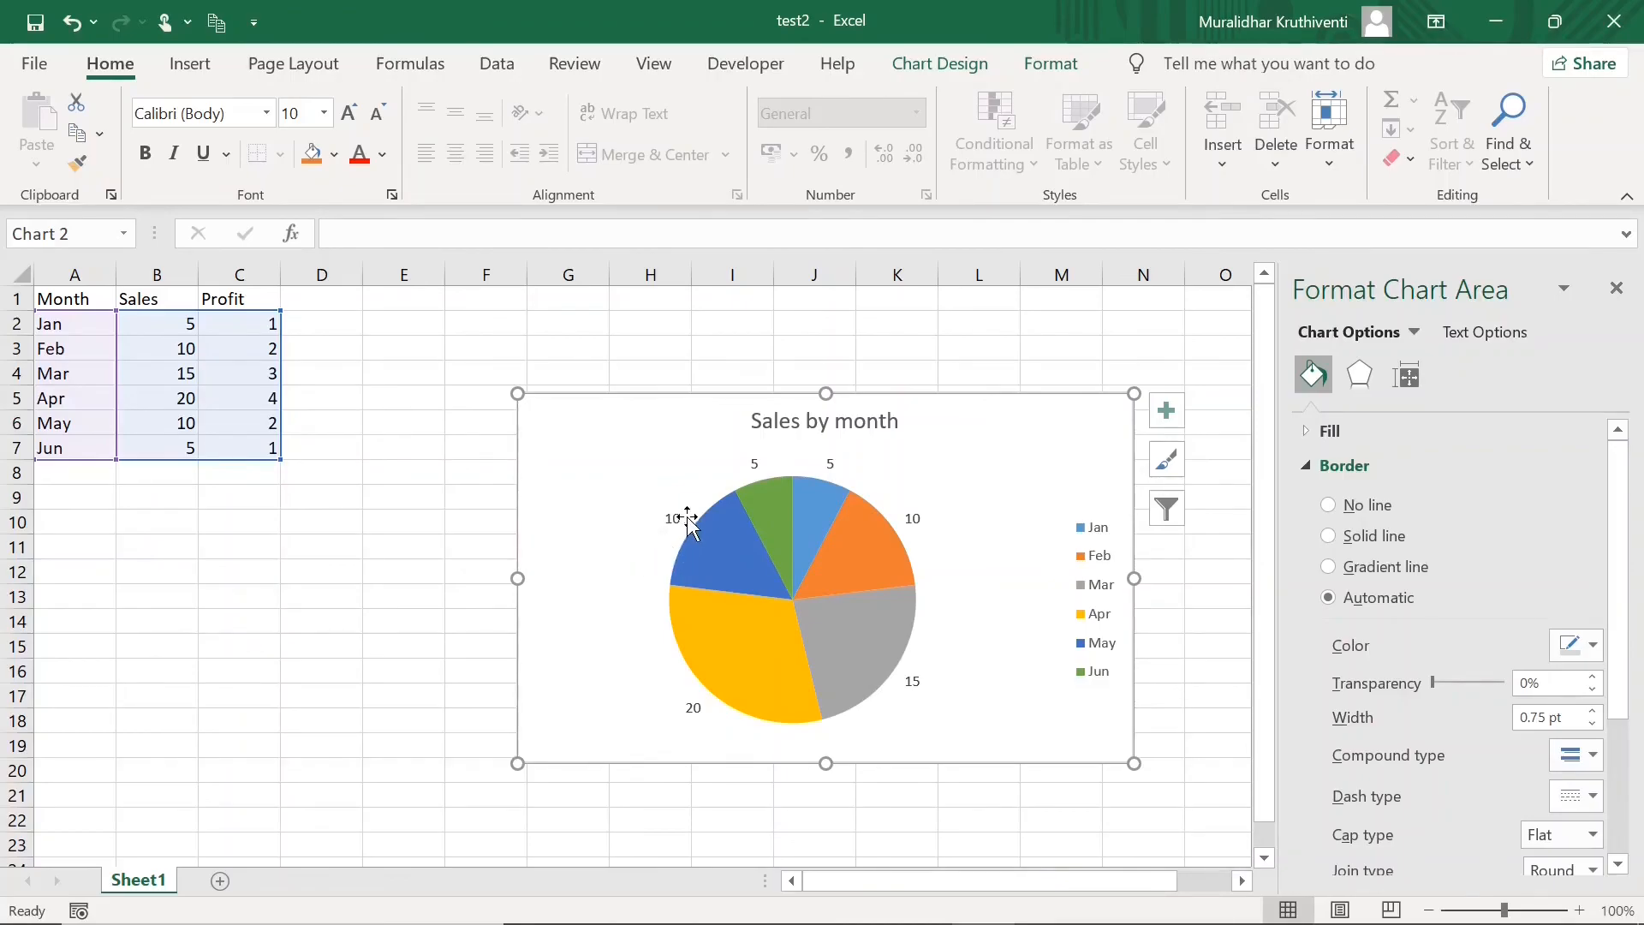
Change the Sales by month pie chart to a Clustered Bar chart.
right_click(613, 474)
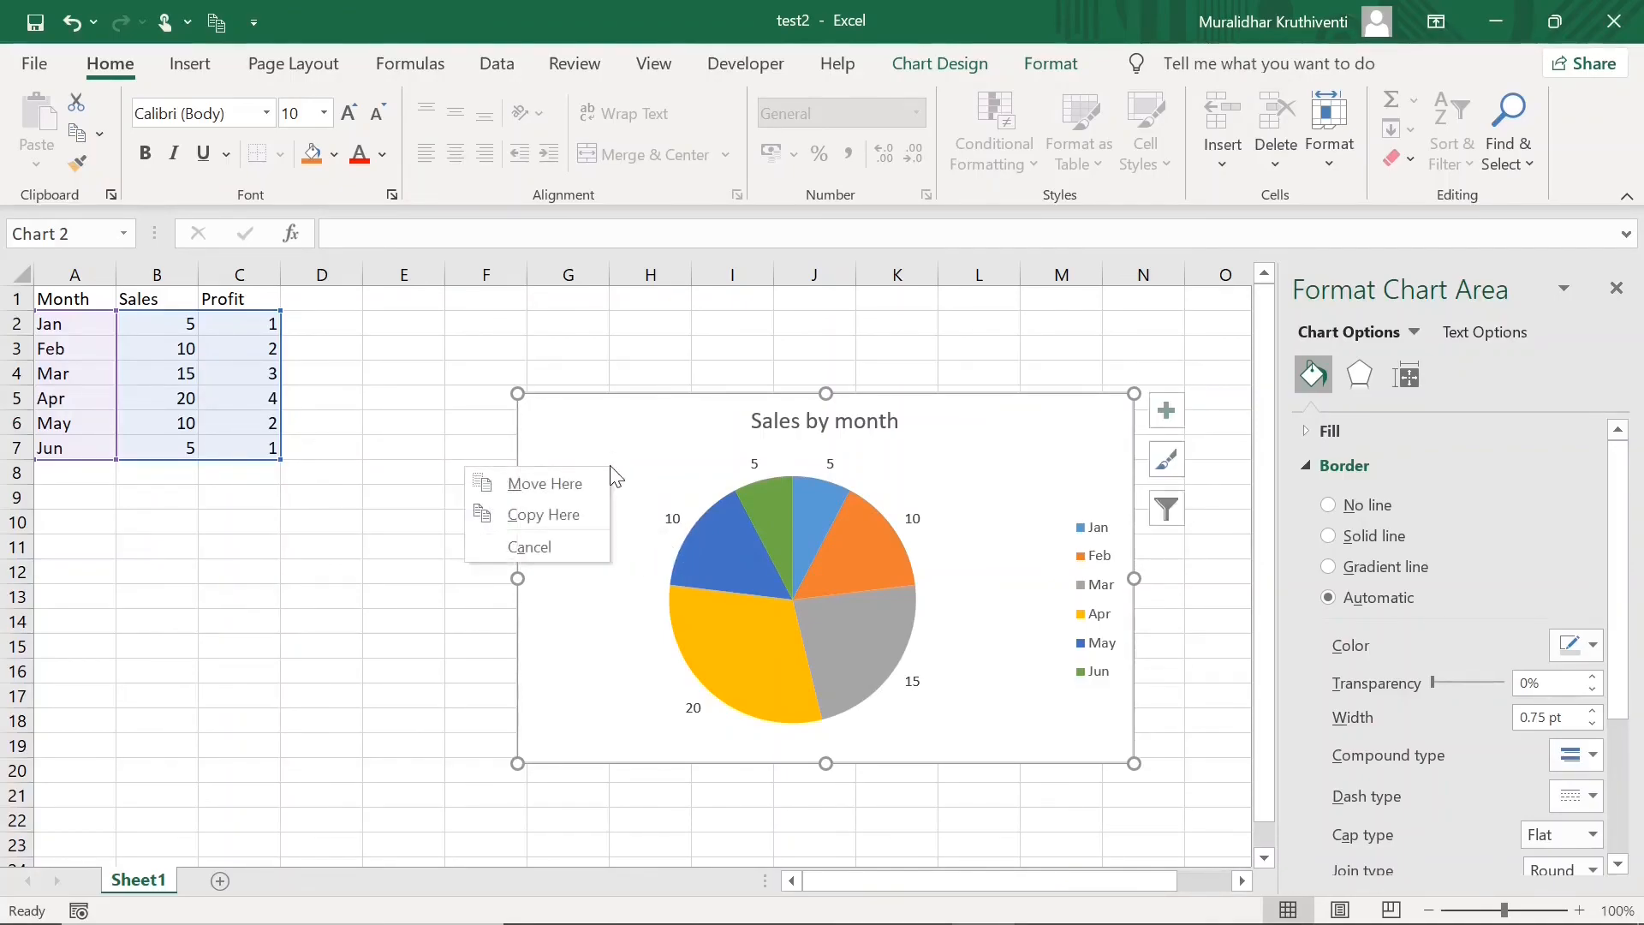
left_click(624, 439)
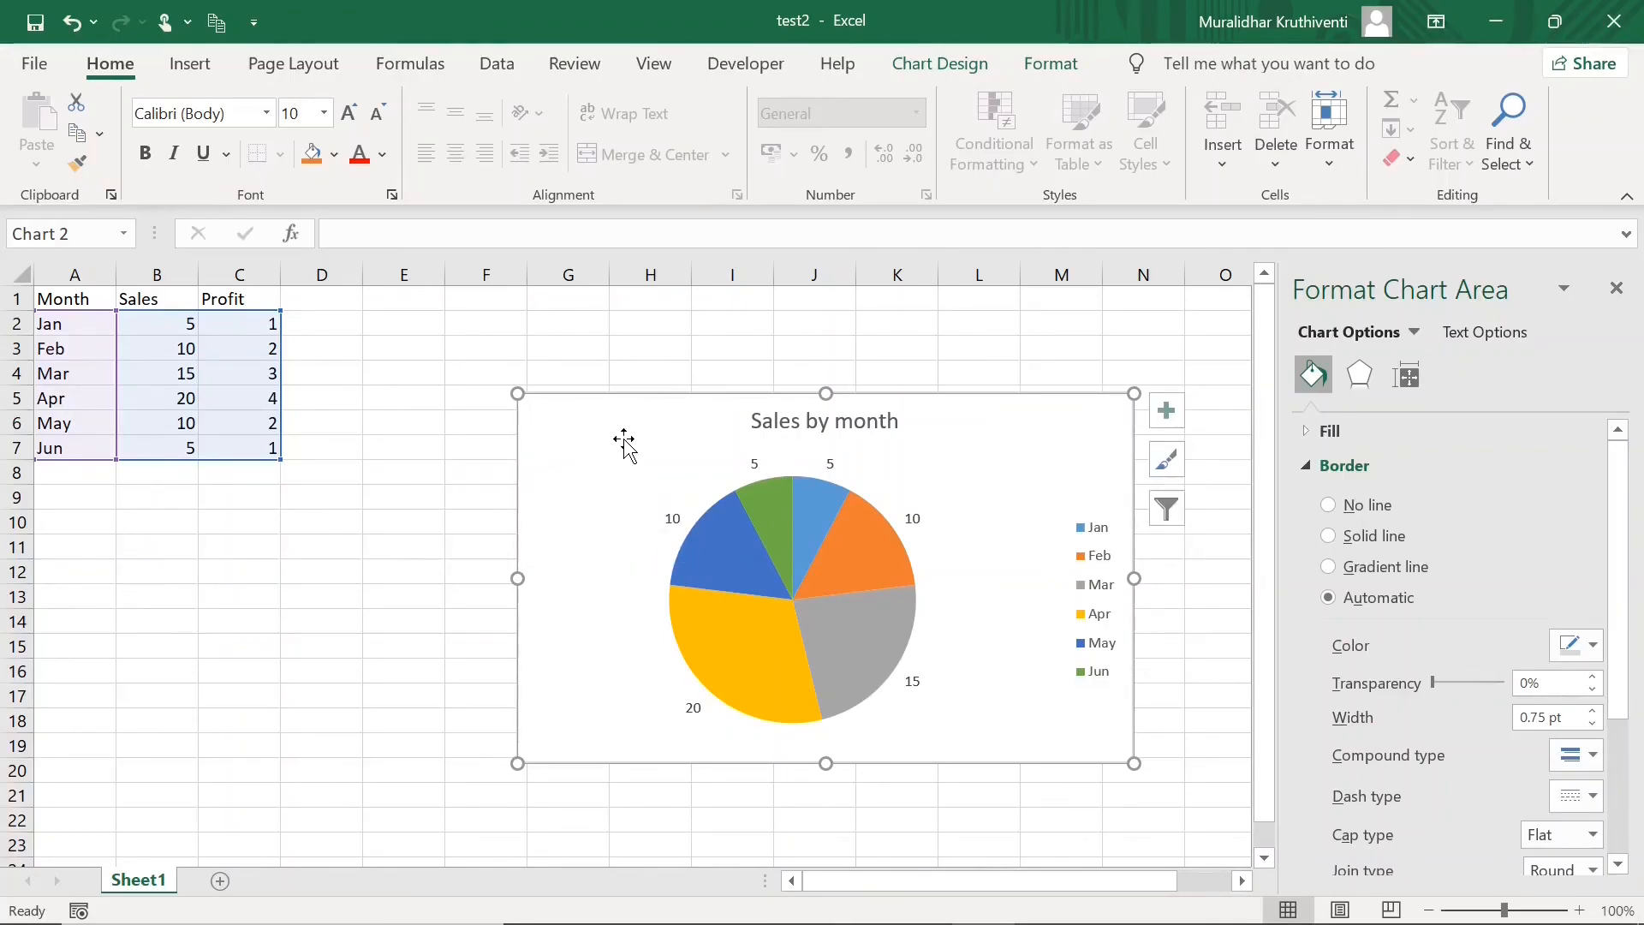
right_click(625, 436)
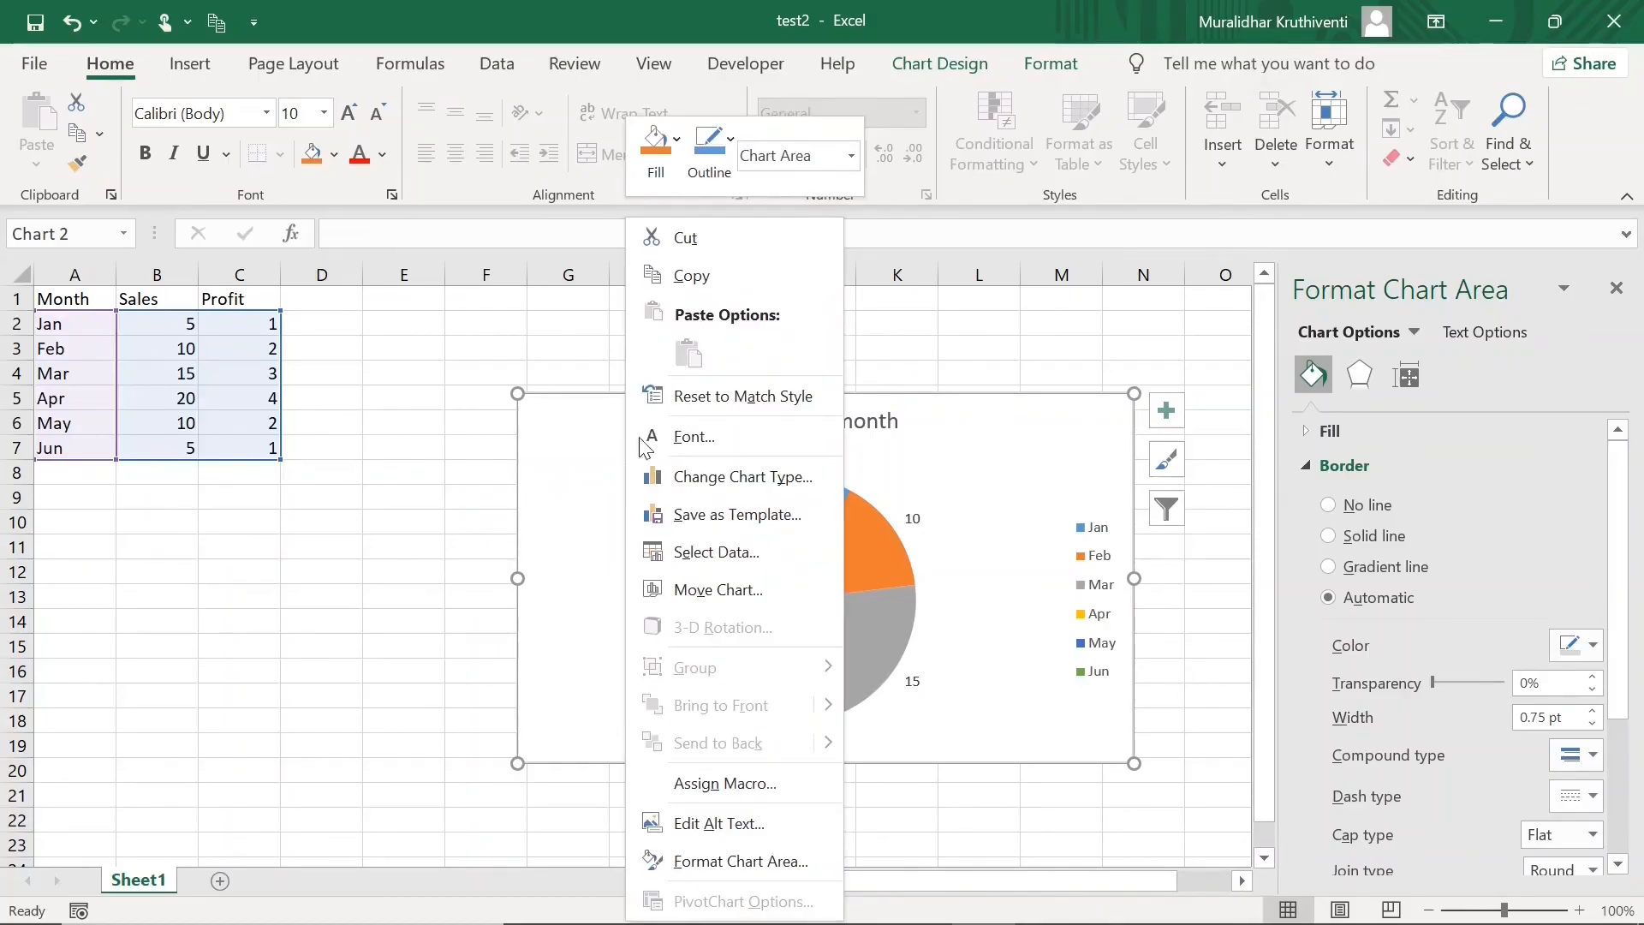
left_click(736, 476)
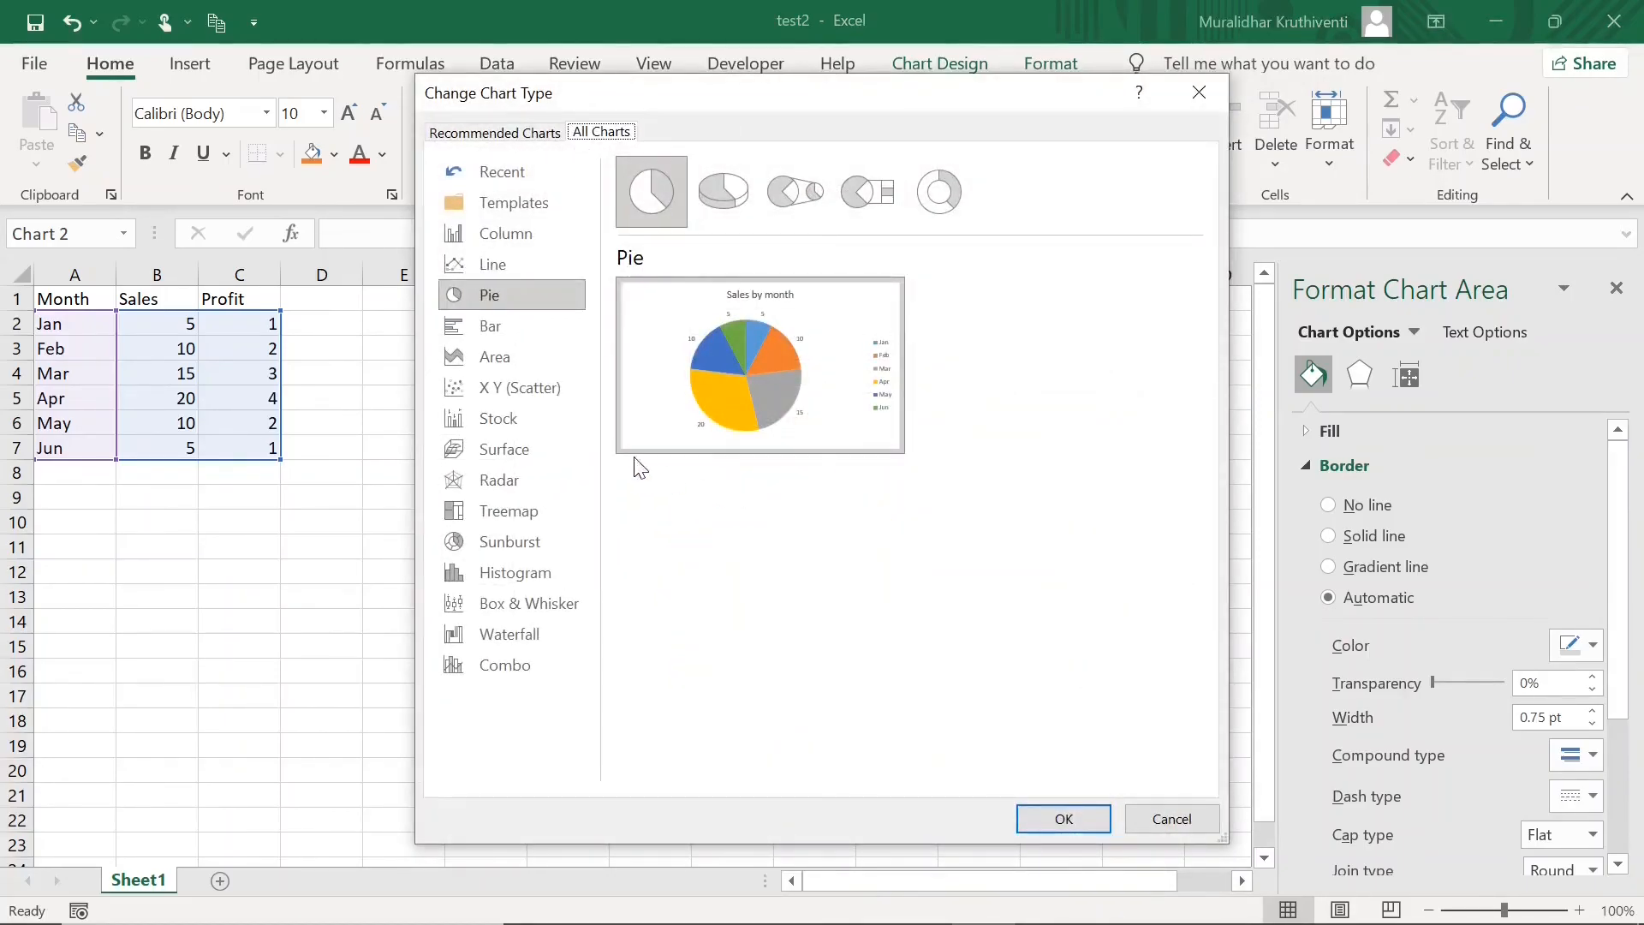
left_click(497, 326)
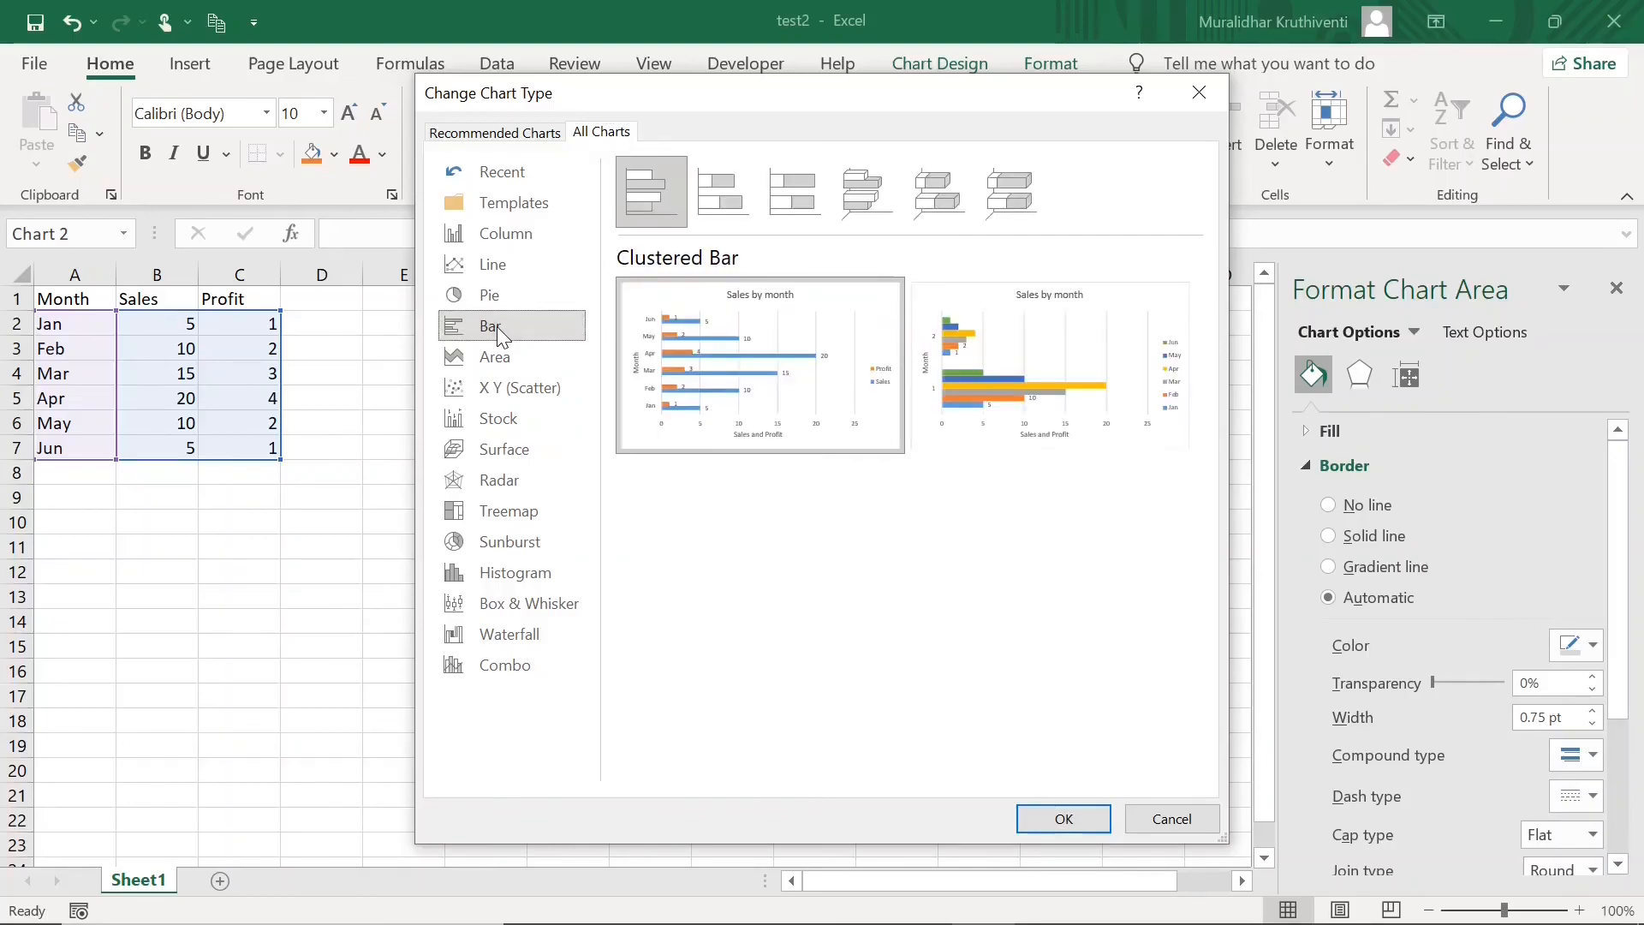
left_click(1065, 819)
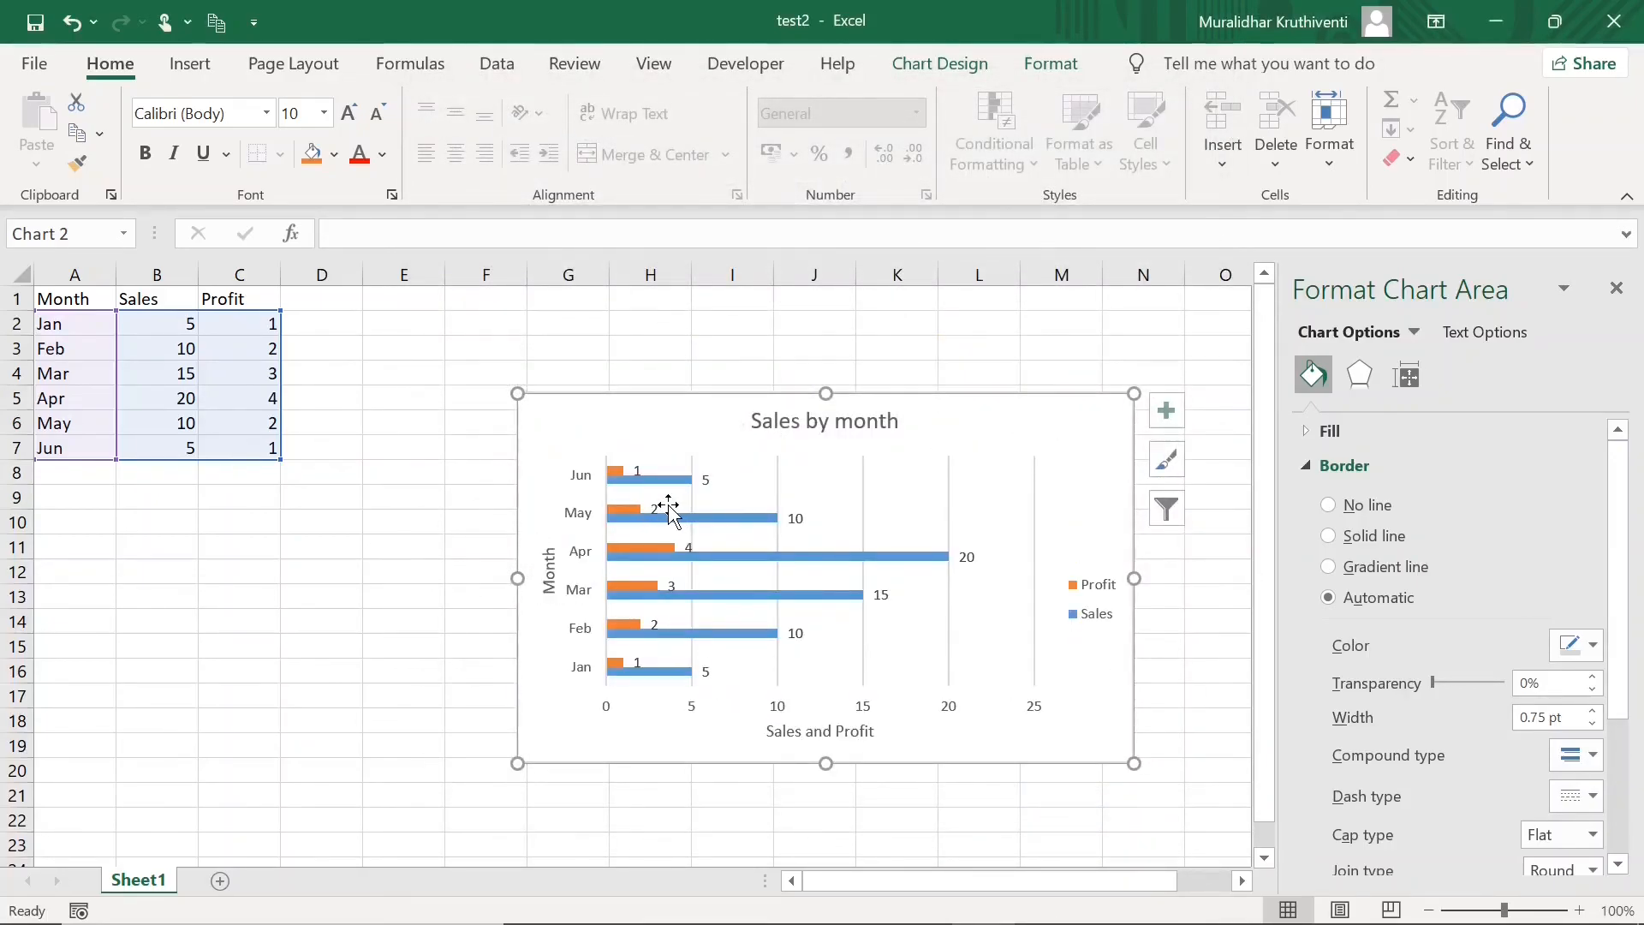
Undo the Clustered Bar and Pie chart type changes to restore the column and line combination.
scroll(621, 537, "down", 1)
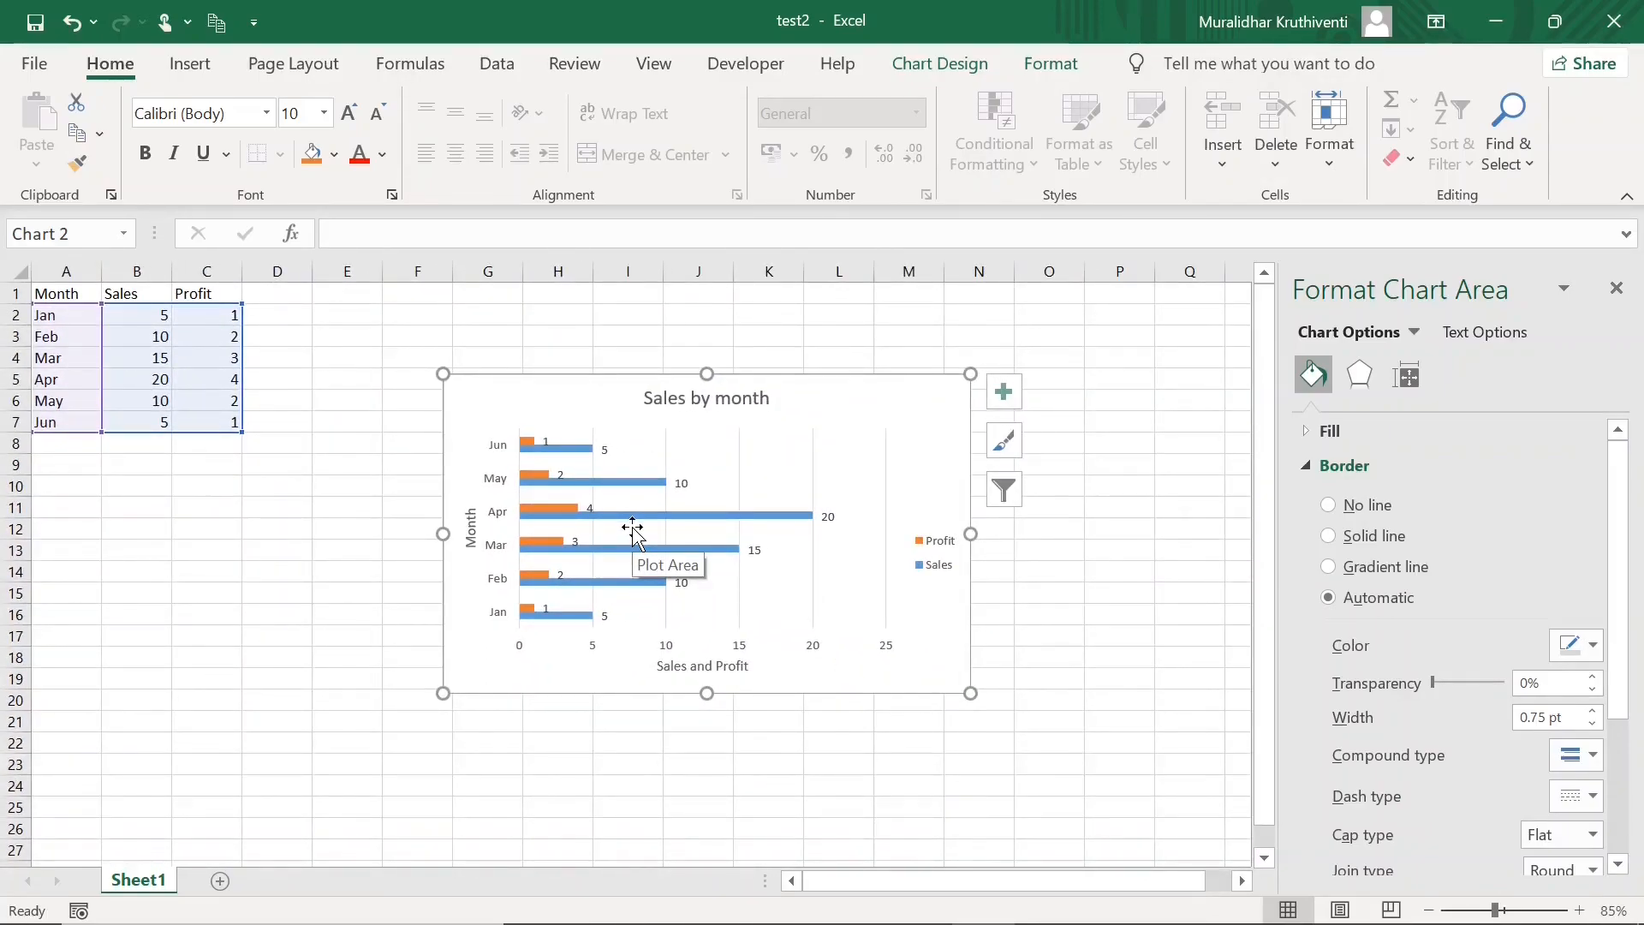
scroll(632, 528, "up", 1)
key("ctrl")
key("ctrl")
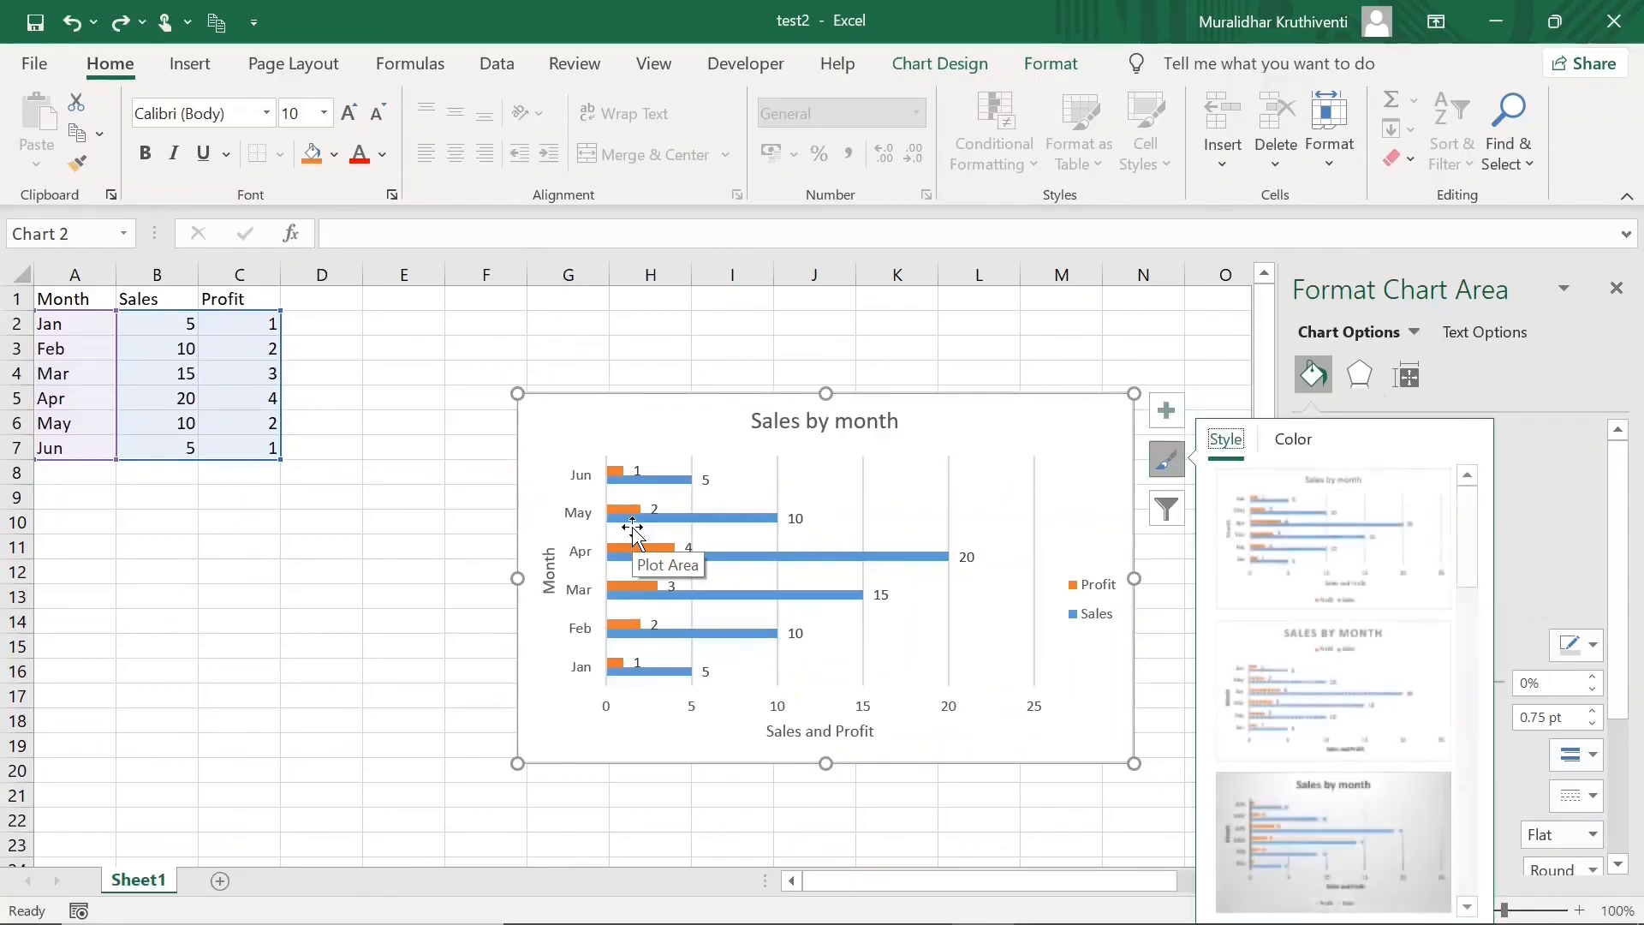
left_click(373, 591)
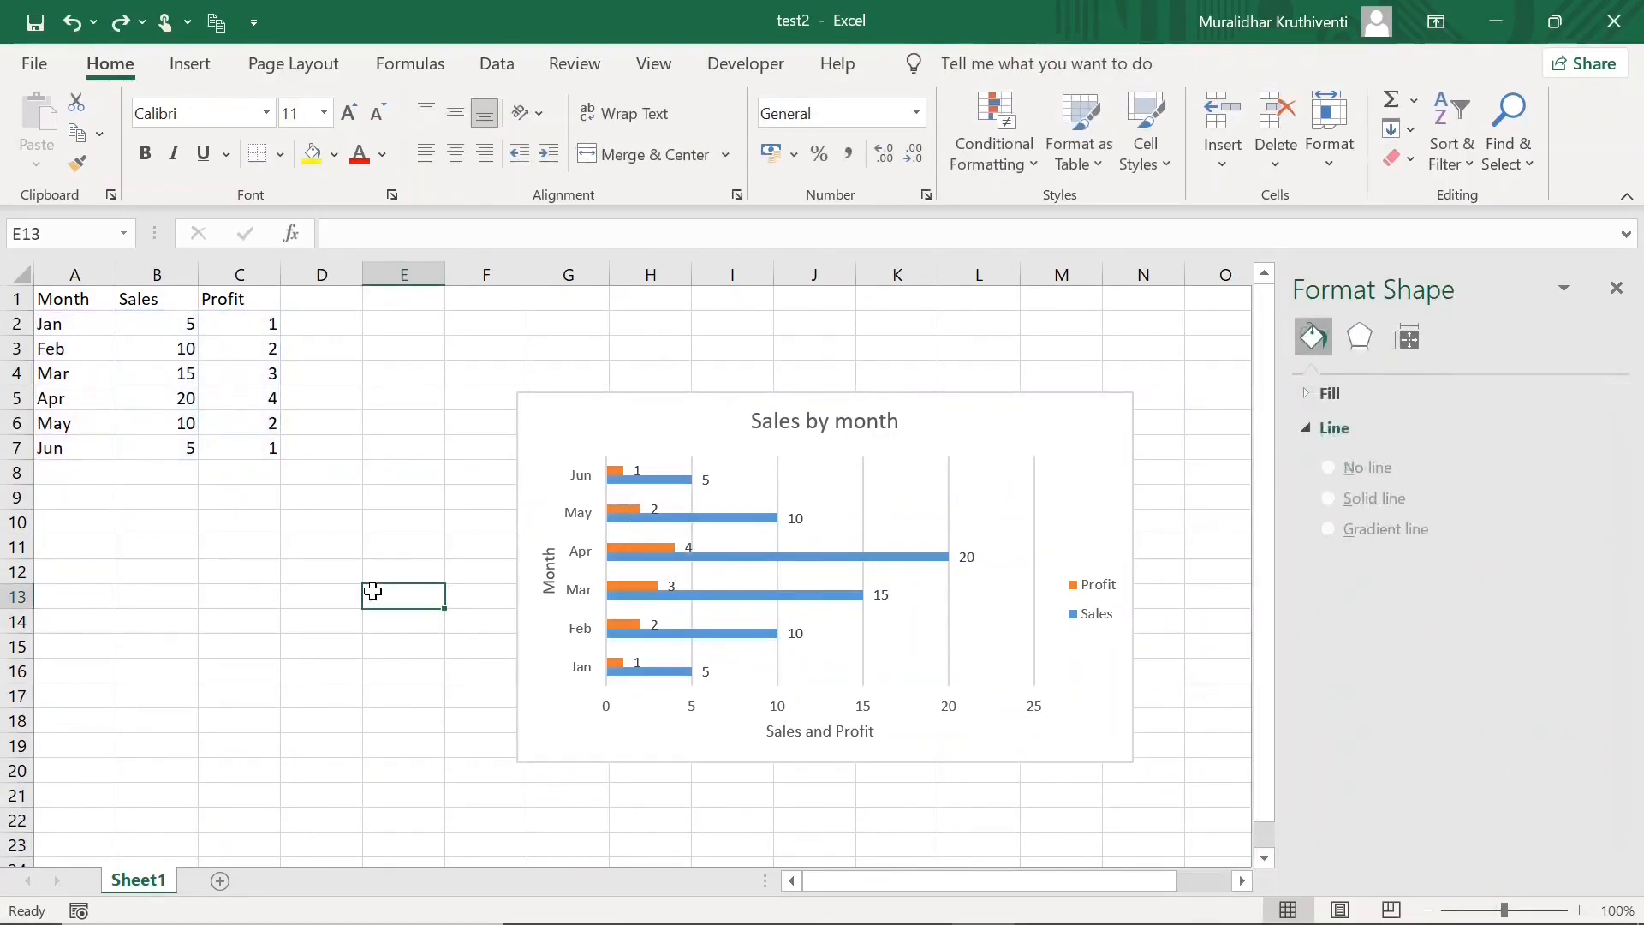
key("ctrl+z")
key("ctrl+z")
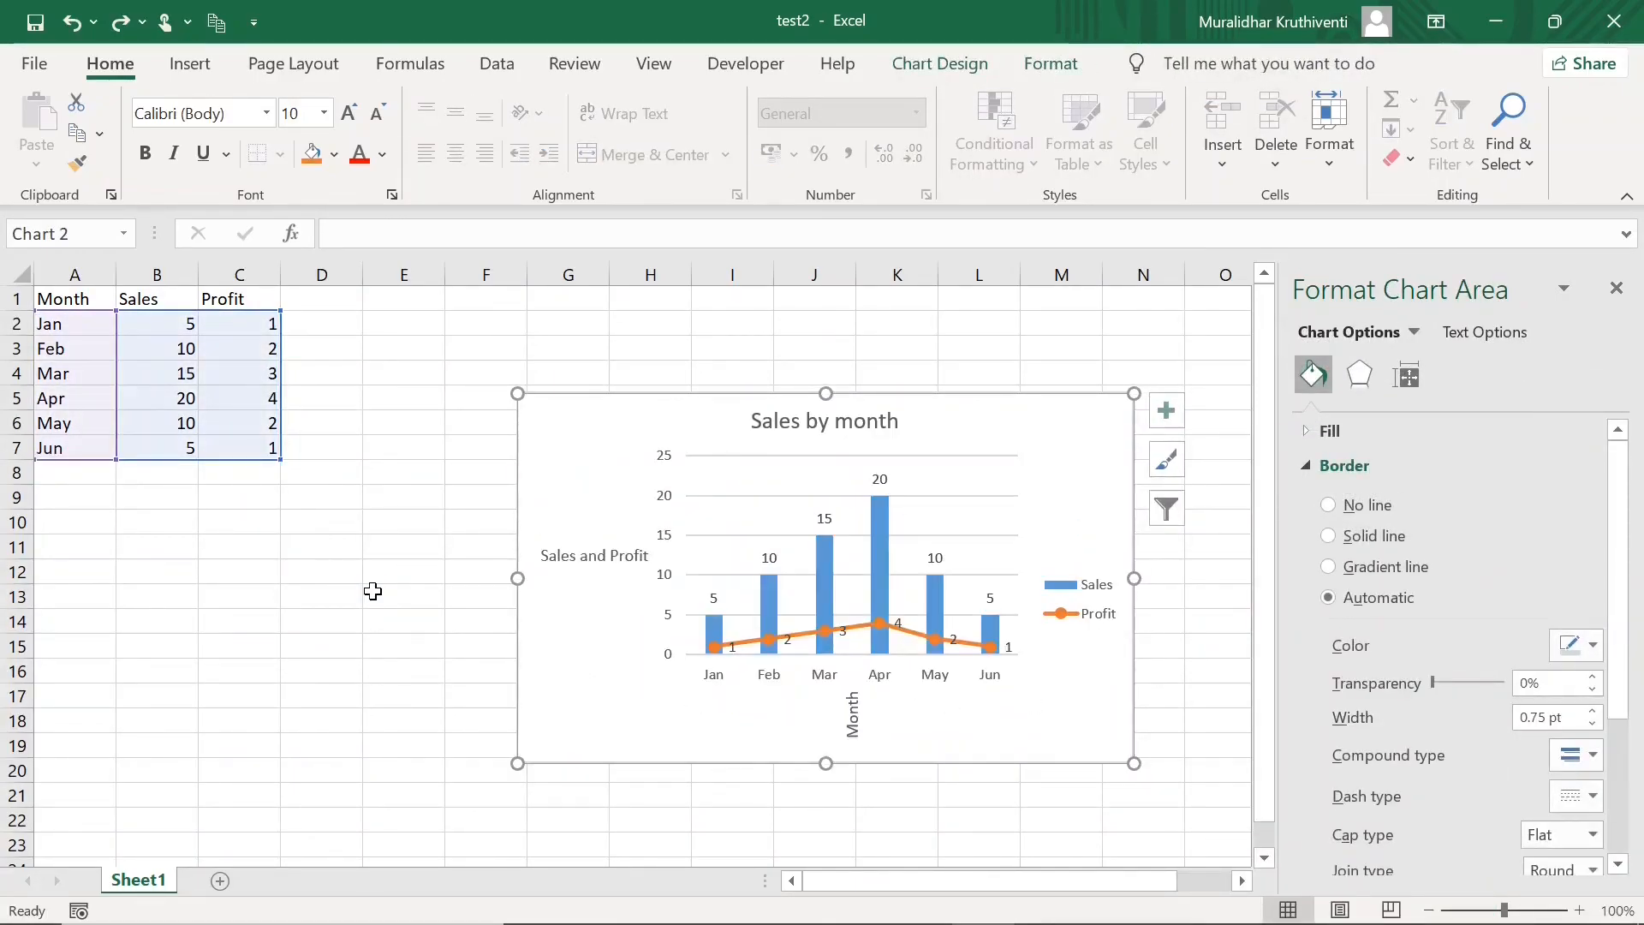